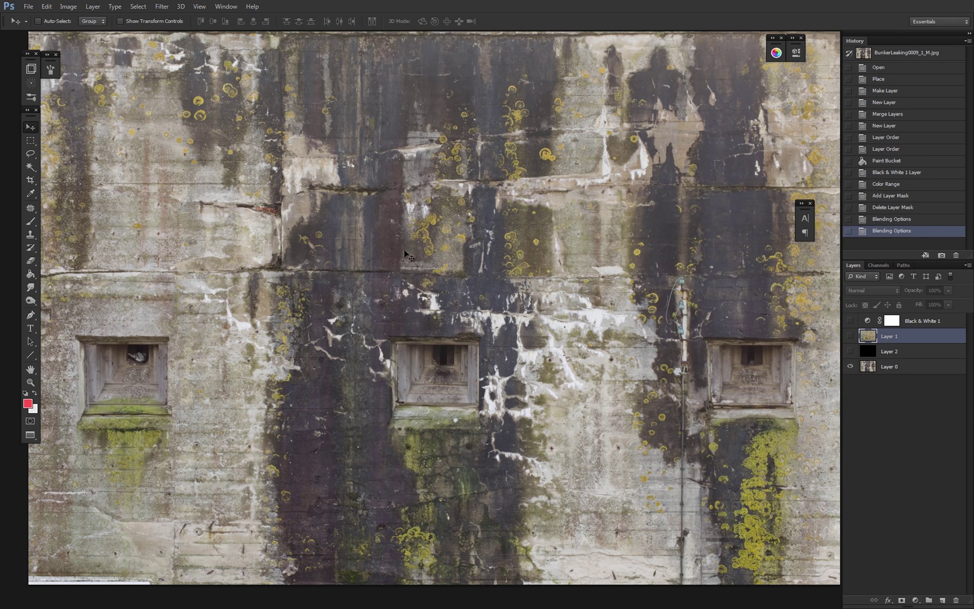
- Show Layer 1 and compare it with and without the Black & White 1 adjustment, leaving the adjustment hidden
left_click(850, 336)
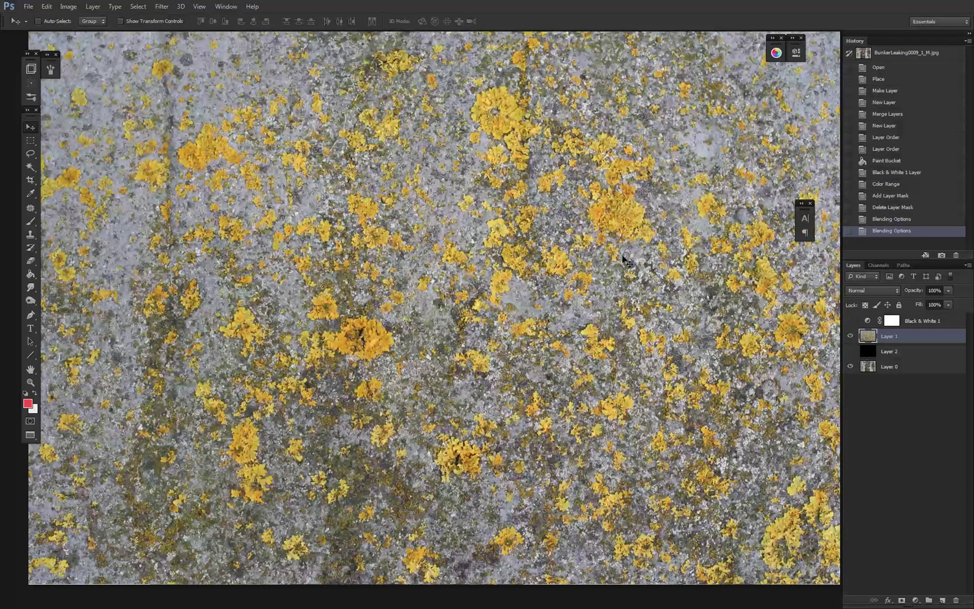
left_click(852, 323)
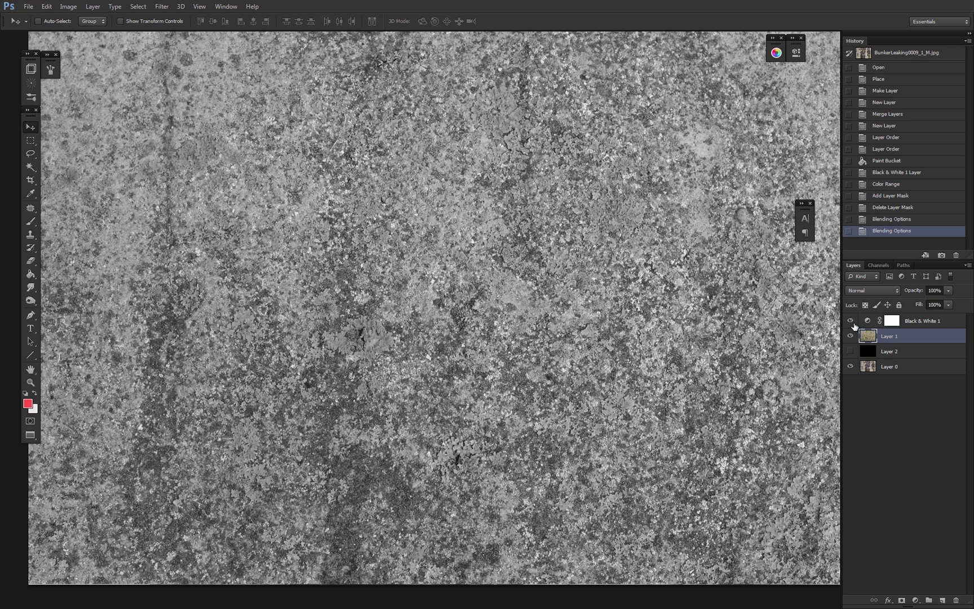
left_click(851, 321)
left_click(851, 321)
left_click(852, 322)
- Try splitting the black This Layer slider of Layer 1's Gray Blend If range, with its upper half at 141
double_click(864, 337)
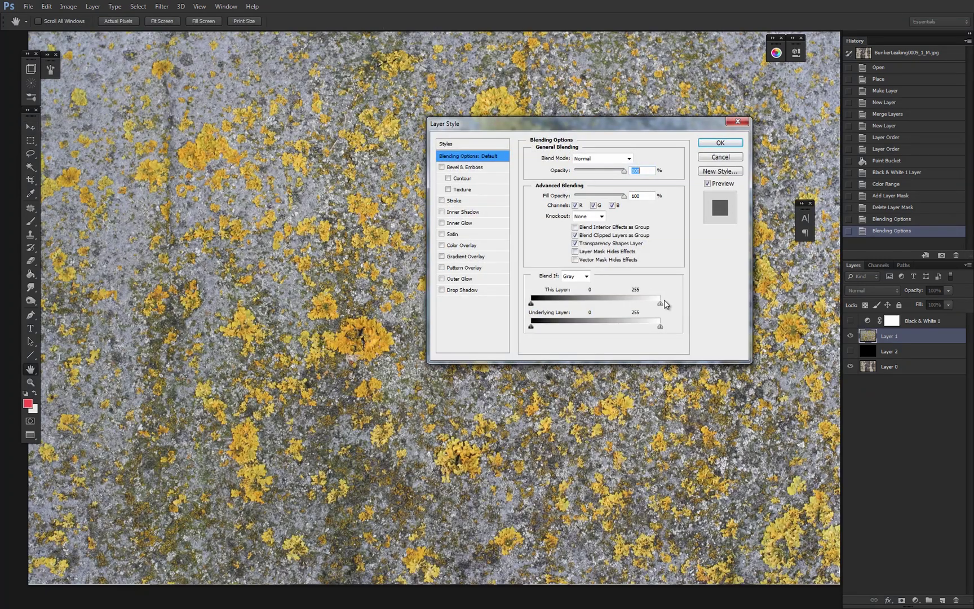
mouse_move(665, 303)
left_mouse_down()
mouse_move(619, 312)
mouse_move(663, 318)
left_mouse_up()
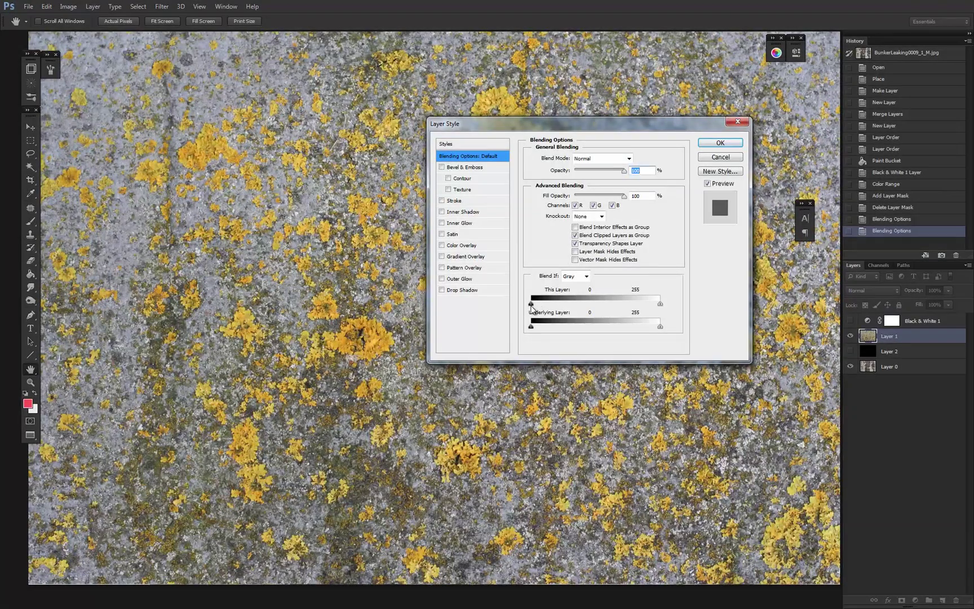
left_click_drag(531, 307, 603, 310)
left_click_drag(603, 304, 529, 297, "alt")
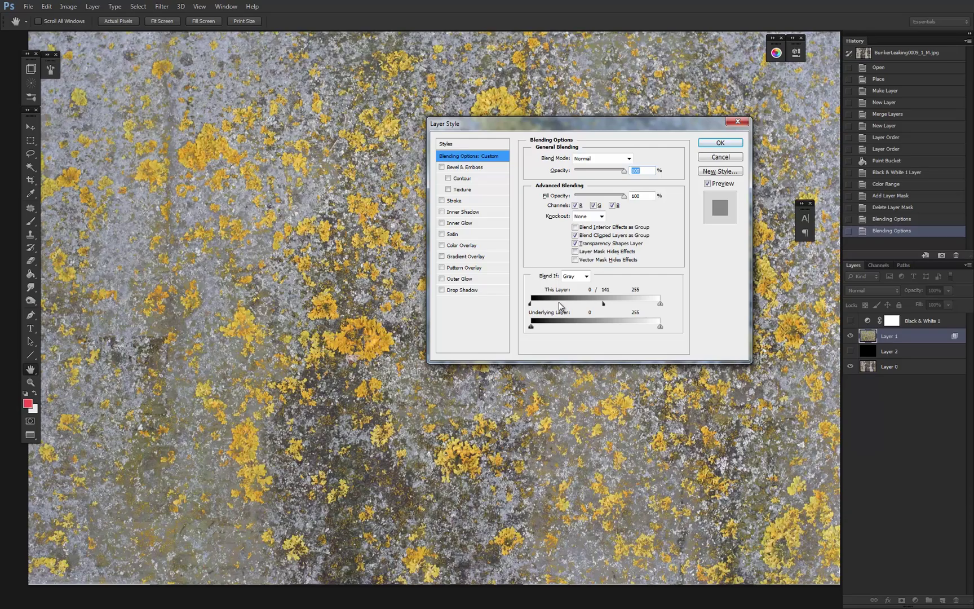
left_click_drag(603, 304, 637, 306)
key("Escape")
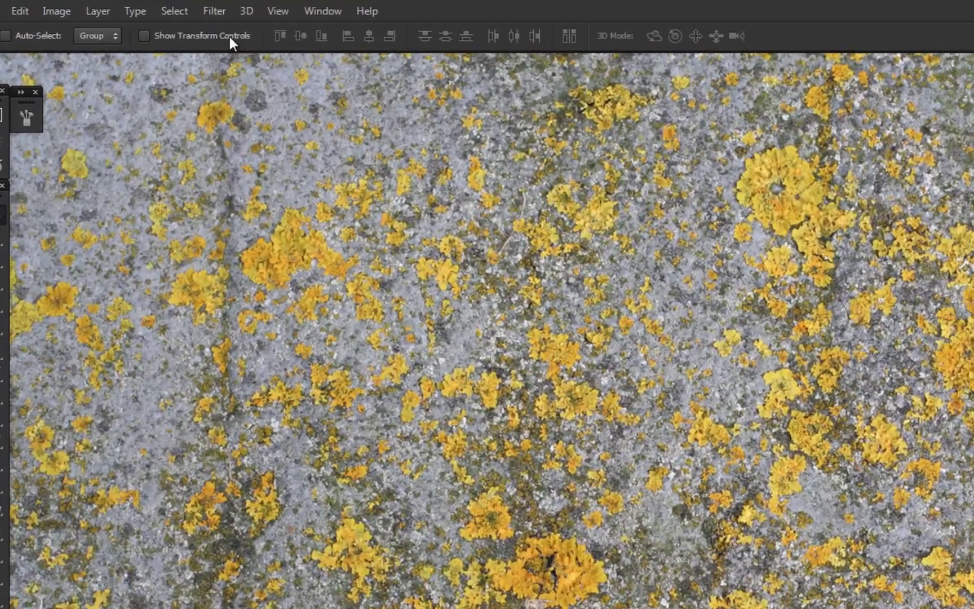
- Select the yellow lichen of Layer 1 with Color Range, sampling several yellow shades at fuzziness 48
left_click(143, 7)
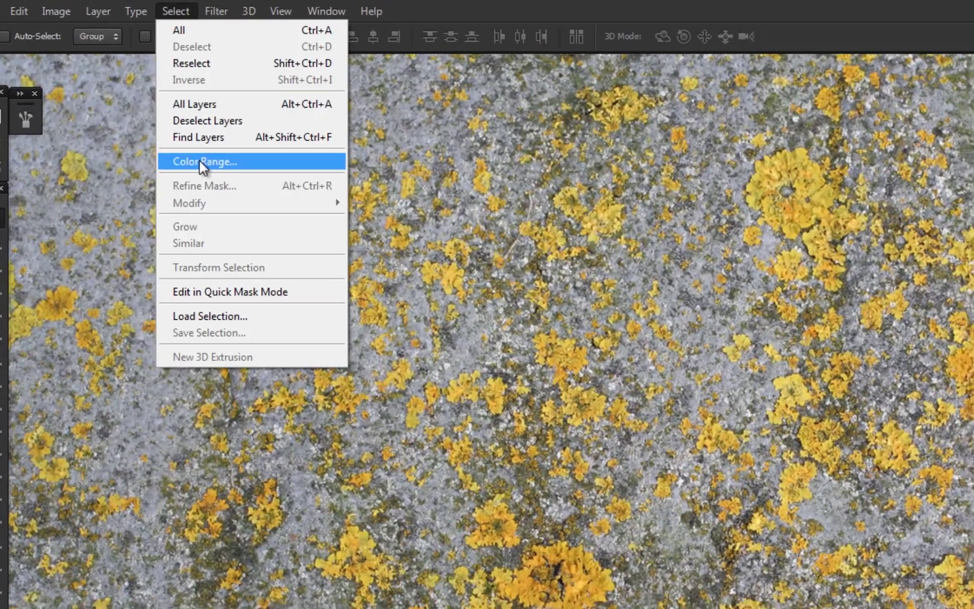
left_click(200, 163)
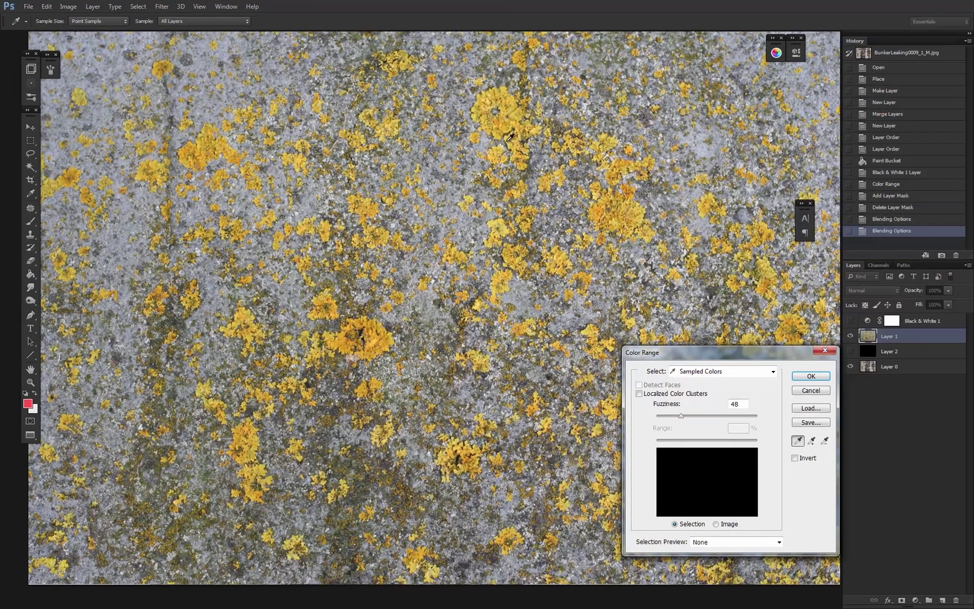
left_click(509, 137)
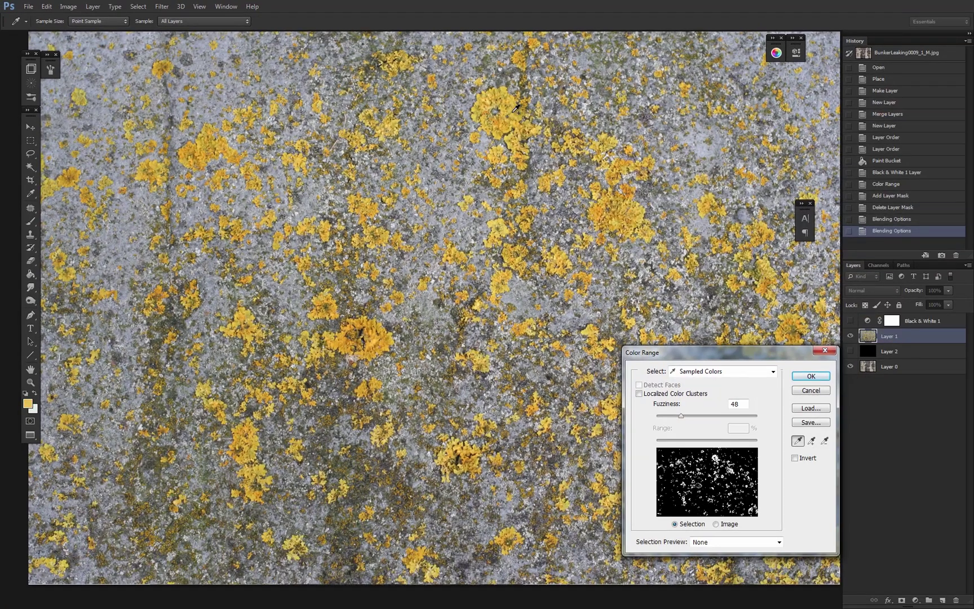
left_click(499, 123)
left_click_drag(496, 128, 502, 132)
left_click(504, 131, "shift")
left_click(509, 125, "shift")
left_click_drag(512, 122, 509, 106)
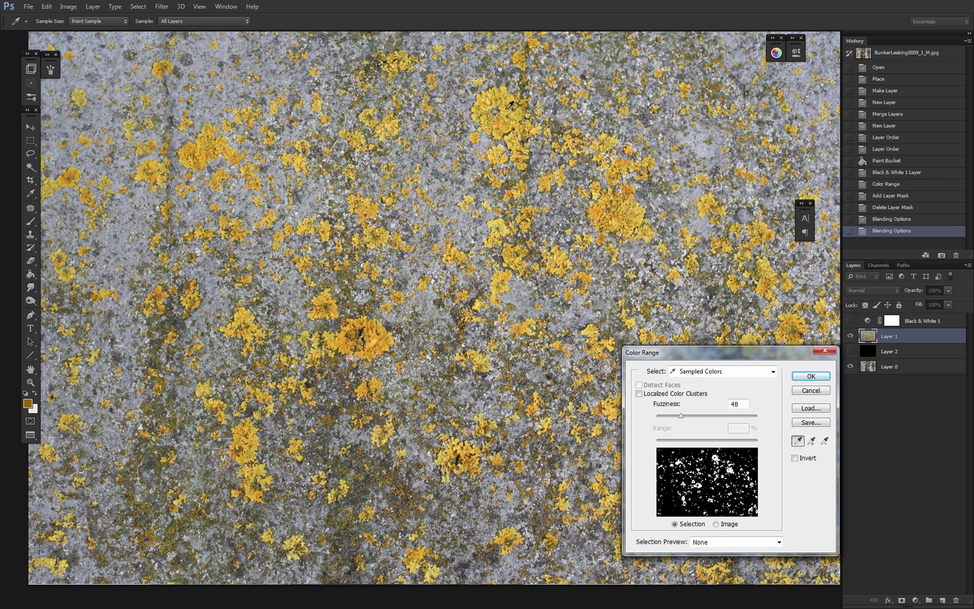
left_click(552, 178)
left_click(811, 376)
key("v")
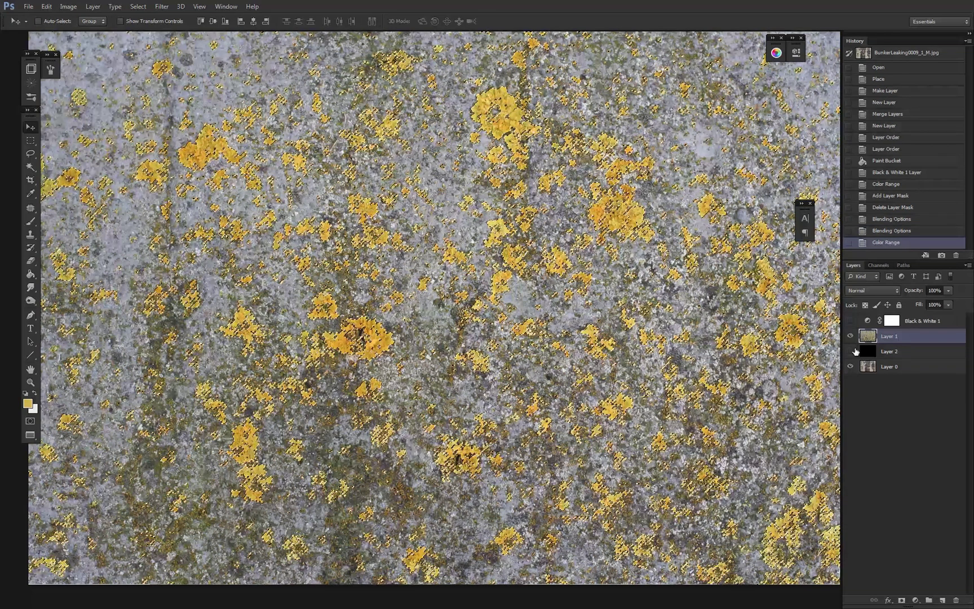
- Show the black Layer 2 and mask Layer 1 with the lichen selection to inspect the cut-out edges
left_click(850, 352)
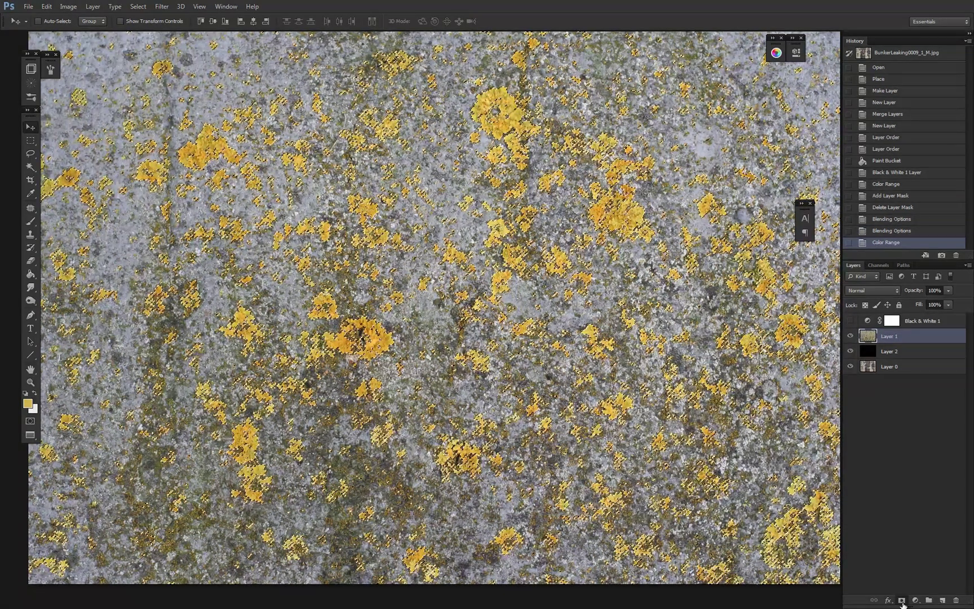
left_click(902, 600)
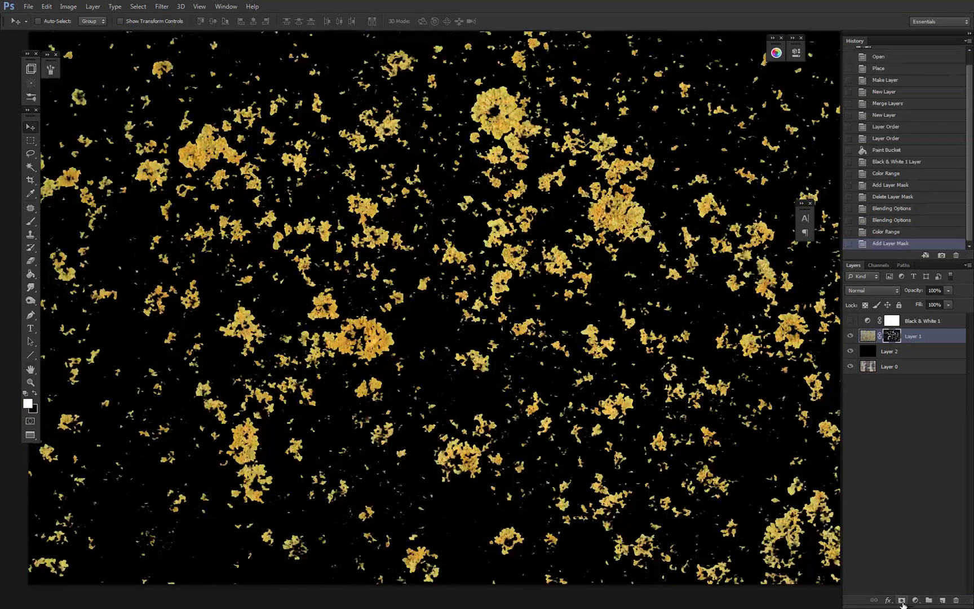
left_click(562, 262)
left_click_drag(512, 225, 503, 291)
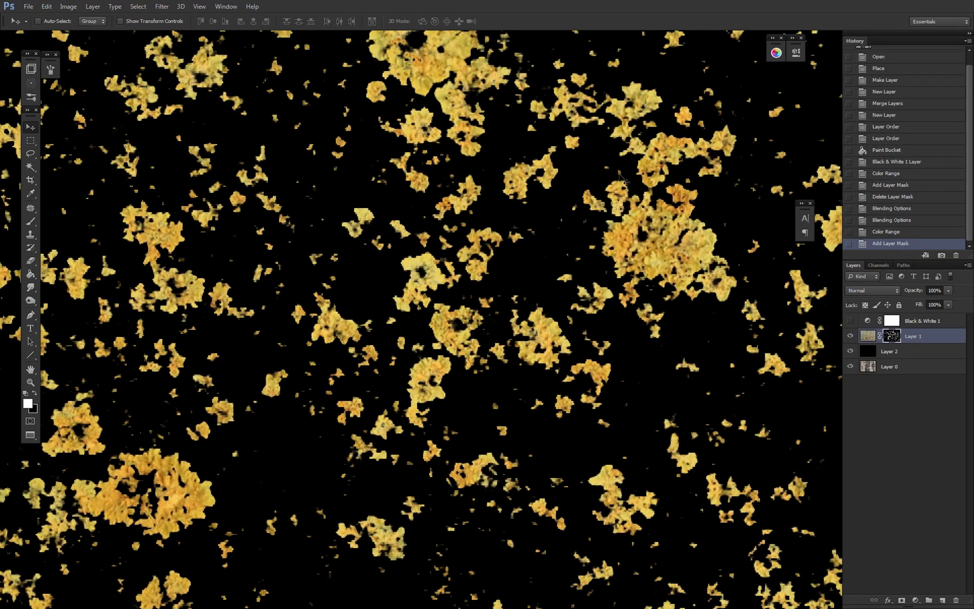
scroll(614, 197, "up", 5)
scroll(564, 164, "left", 5)
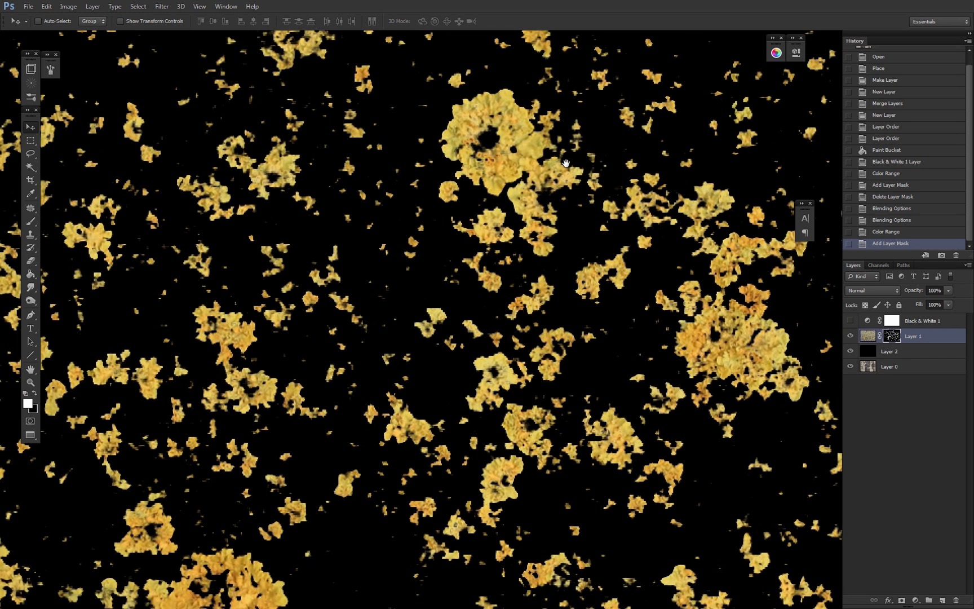
scroll(570, 260, "down", 5)
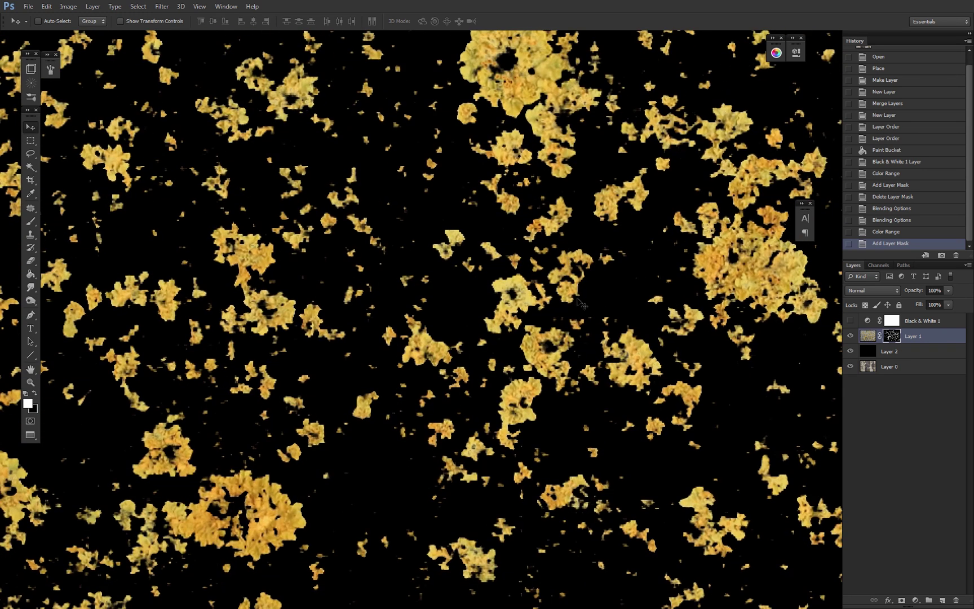
left_click_drag(602, 307, 566, 278)
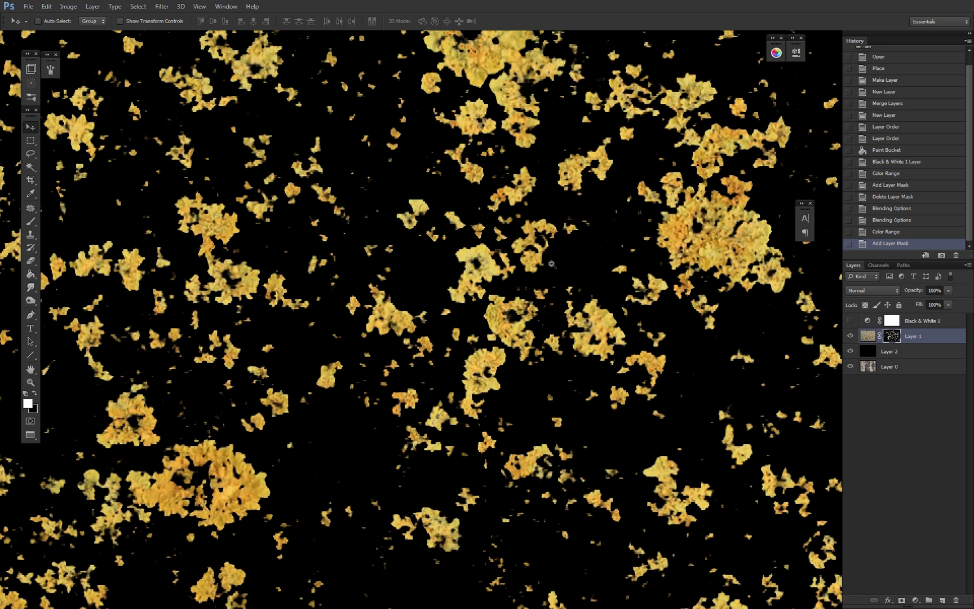
scroll(552, 263, "down", 2, "alt")
left_click_drag(571, 293, 543, 285)
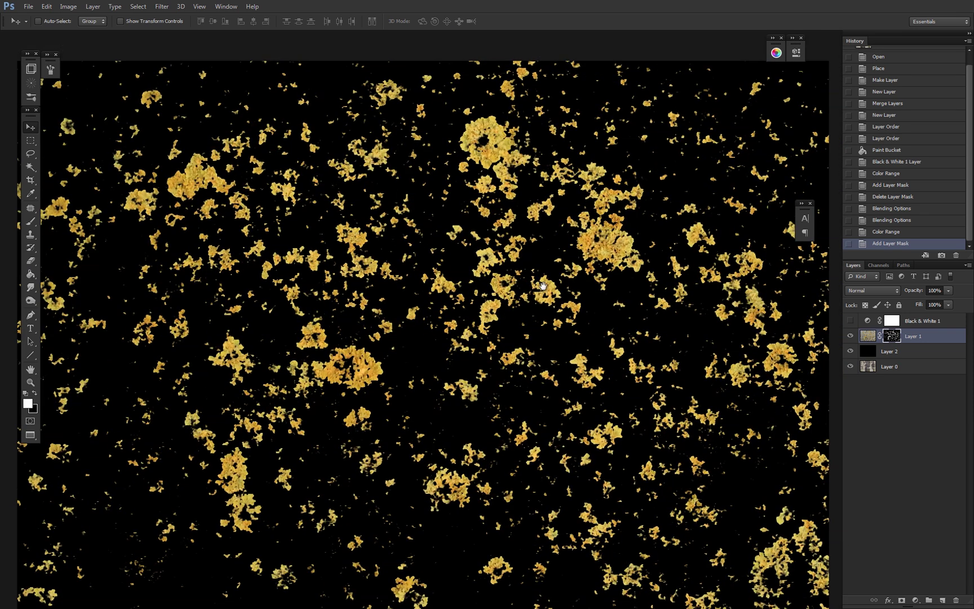
- Hide the black Layer 2 to check the masked lichen over the bunker wall, and delete Layer 1's mask
left_click(851, 351)
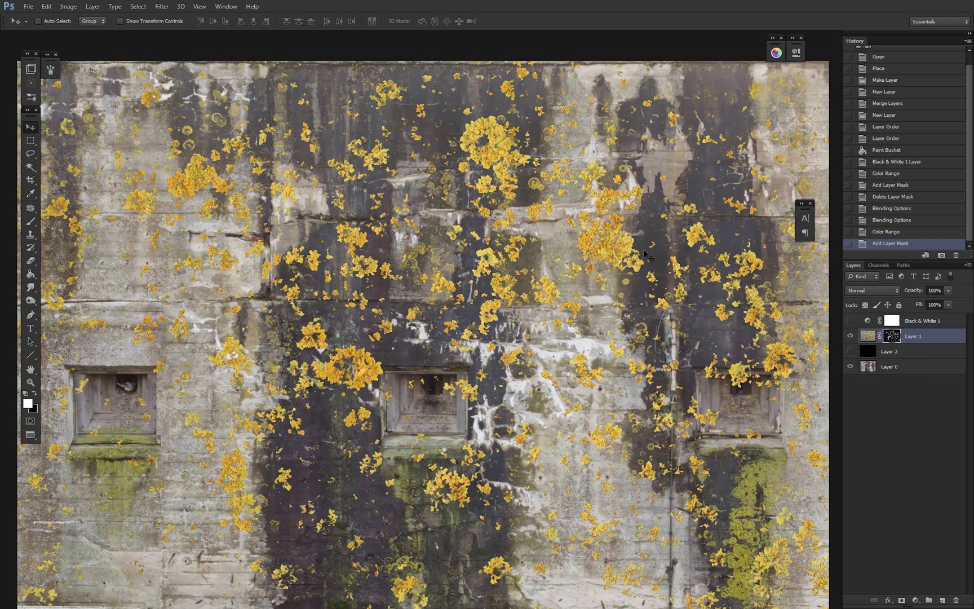
mouse_move(614, 264)
left_mouse_down()
mouse_move(605, 258)
mouse_move(612, 250)
left_mouse_up()
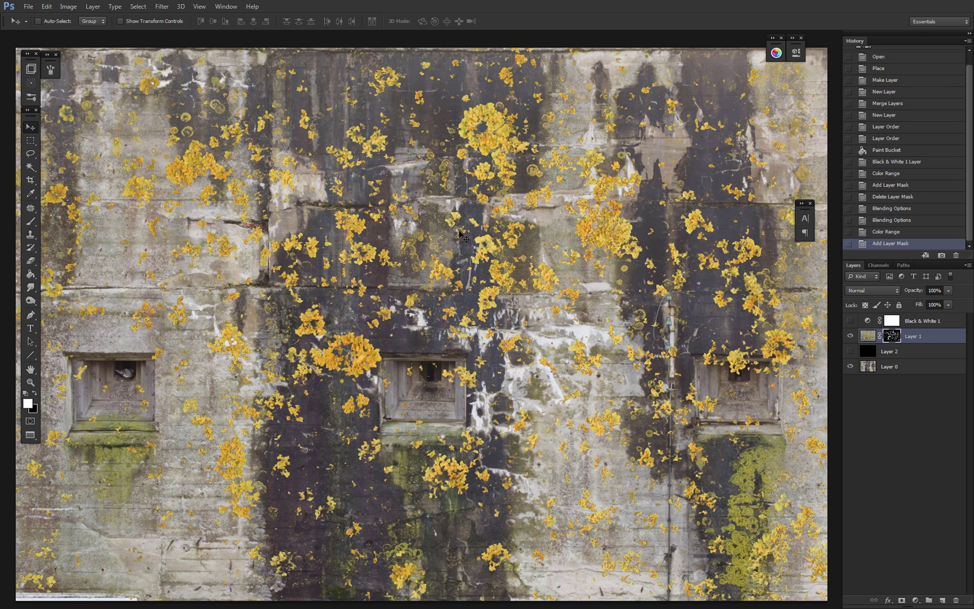
scroll(500, 113, "up", 2)
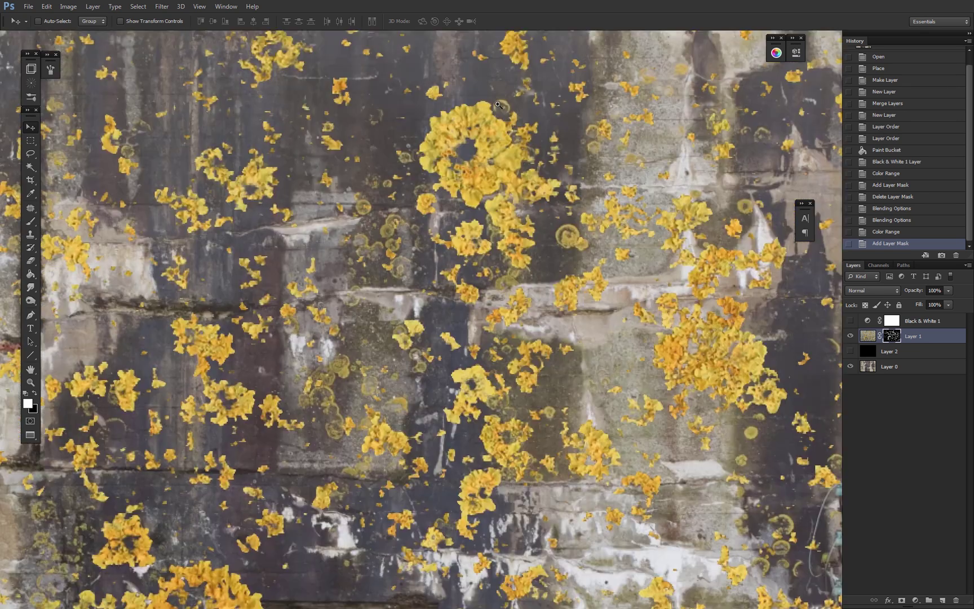
scroll(592, 312, "down", 5)
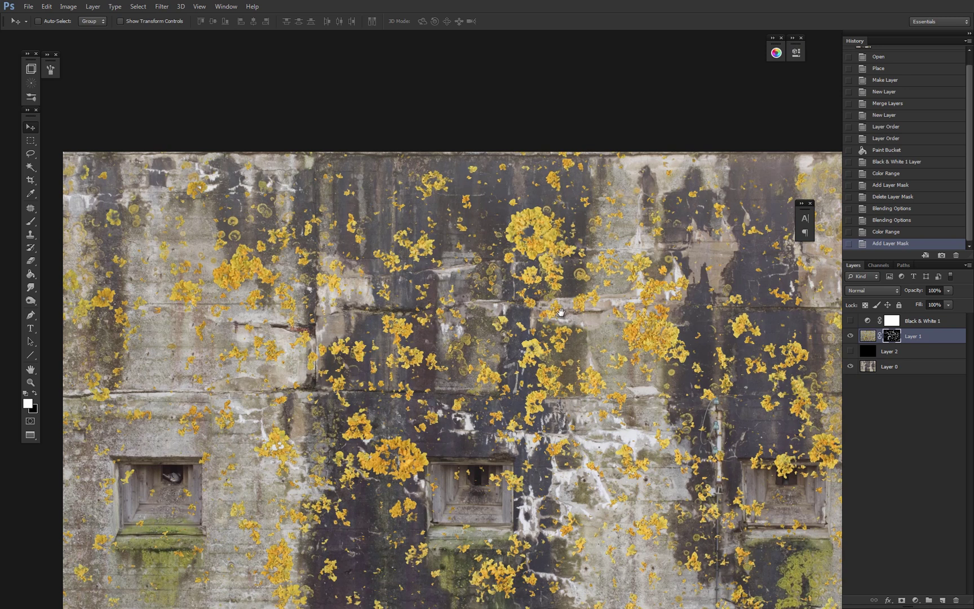
scroll(529, 230, "up", 2)
scroll(528, 230, "down", 2)
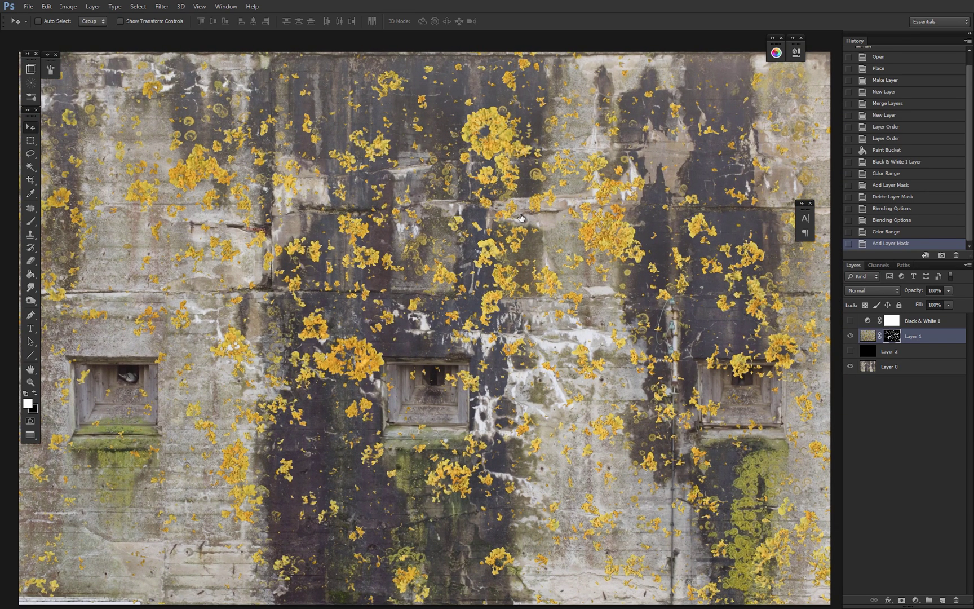
key("Delete")
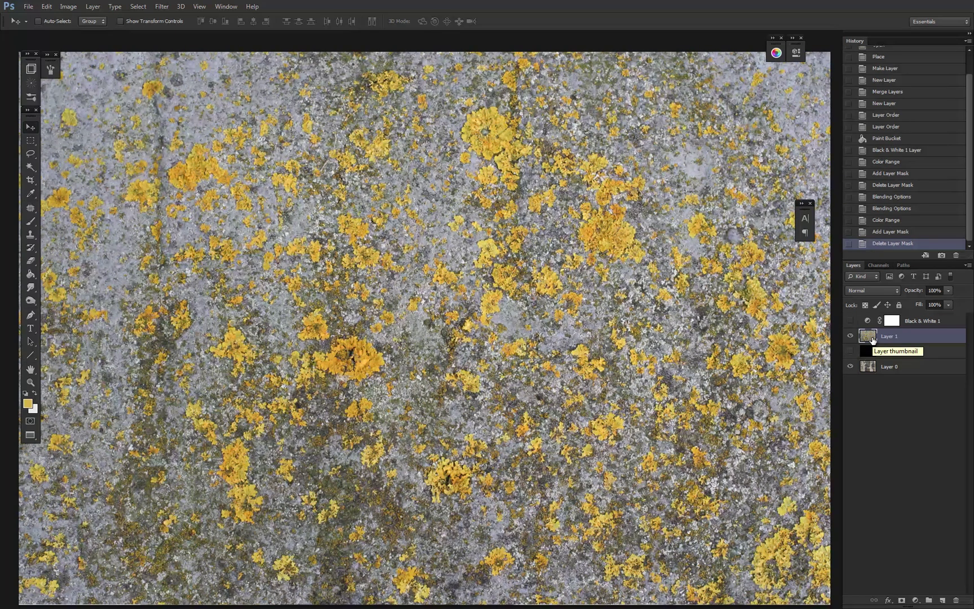
- Examine the Blend If channel choices in Layer 1's blending options and leave them without changes
double_click(868, 336)
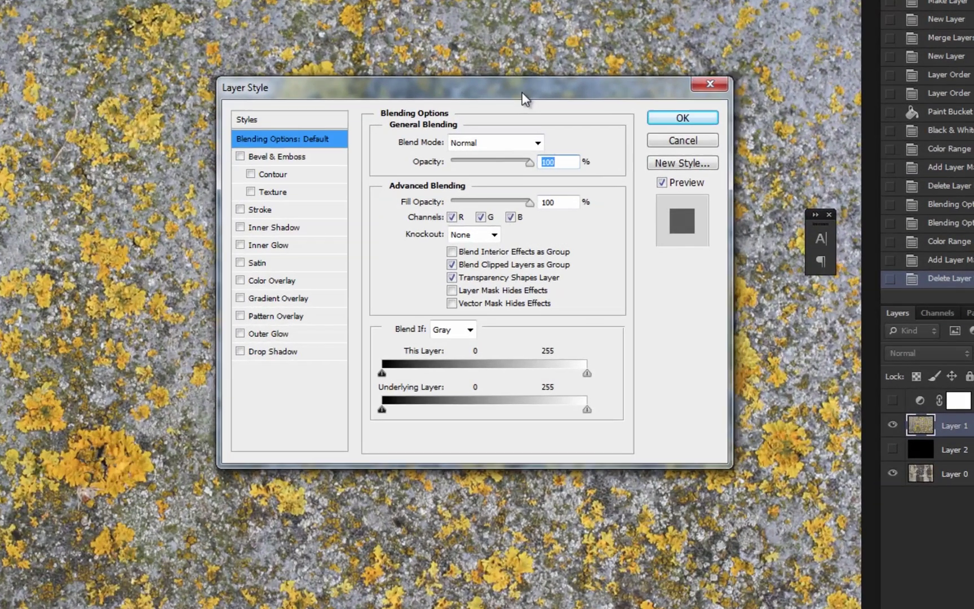
left_click_drag(617, 126, 604, 126)
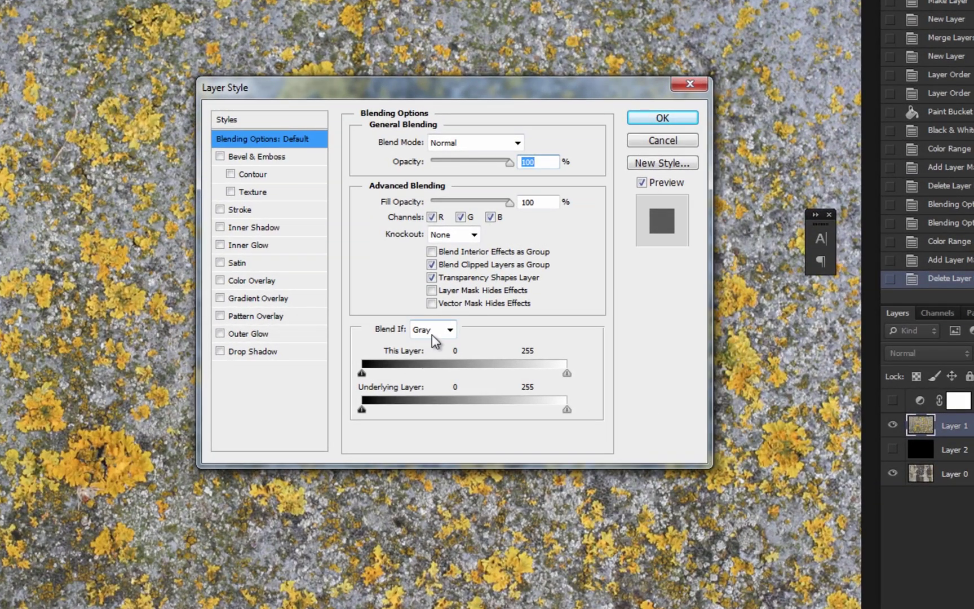
left_click(449, 330)
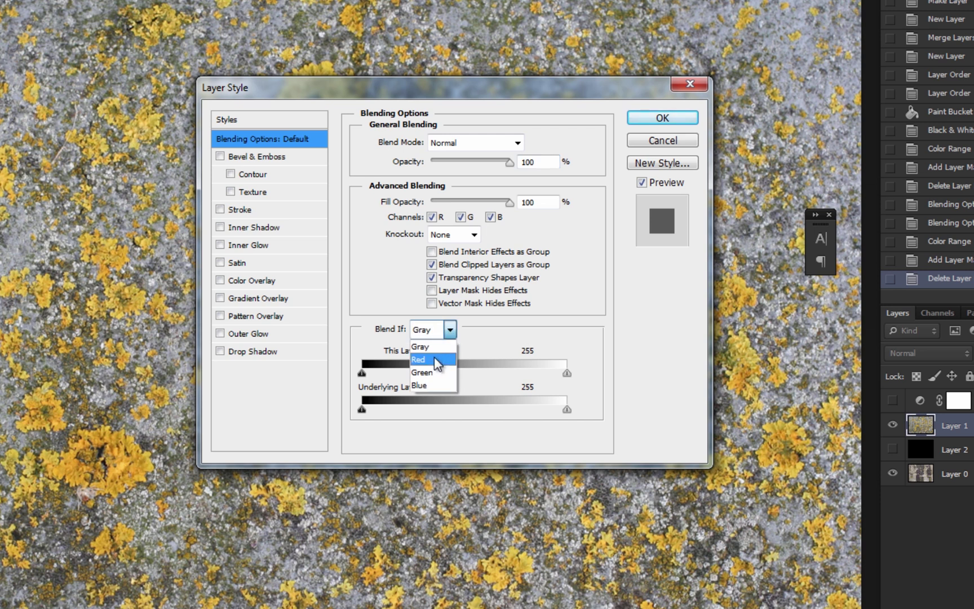
left_click(482, 336)
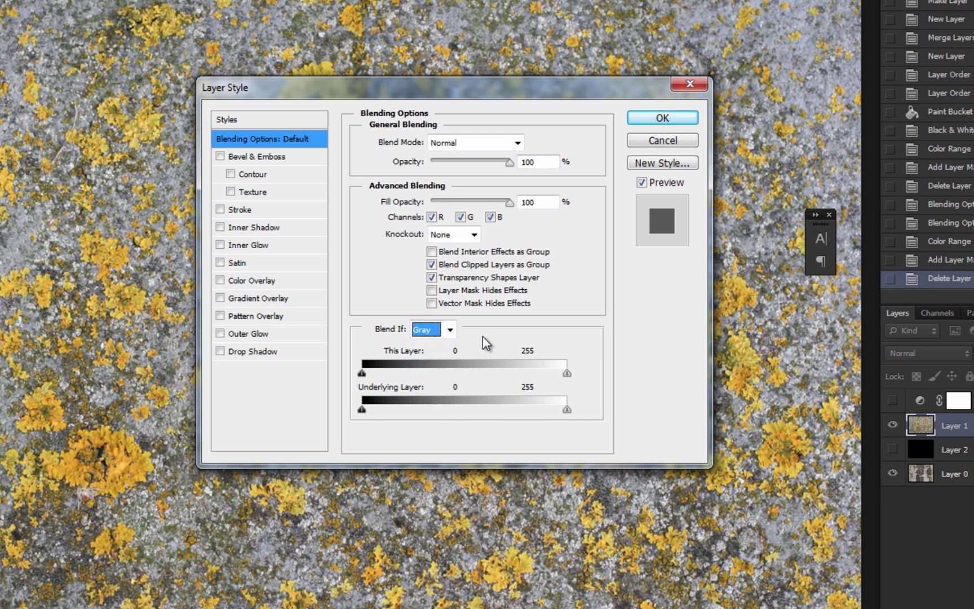
left_click(664, 141)
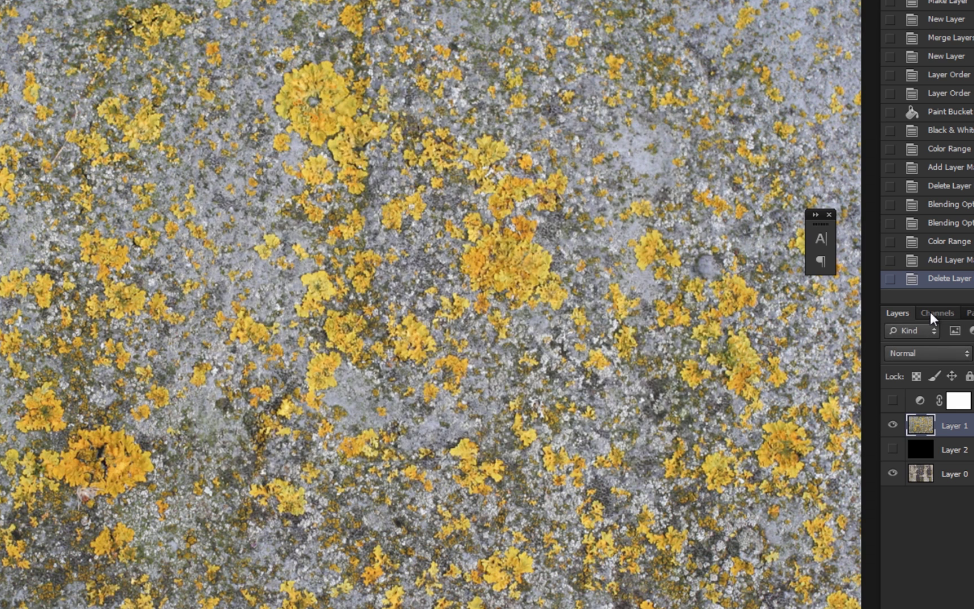
- Compare the Red, Green and Blue channels individually for lichen contrast, returning to the RGB composite
left_click(930, 313)
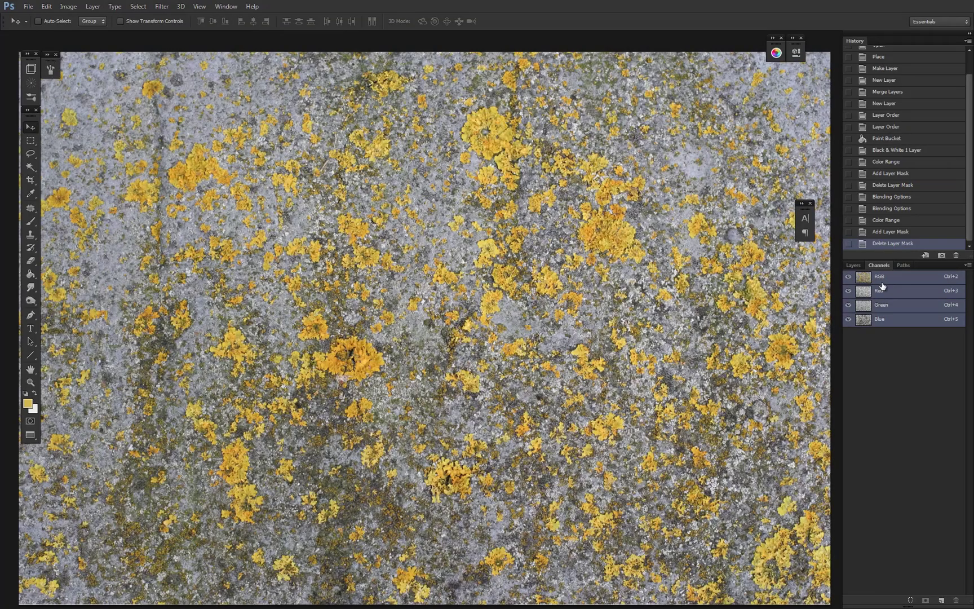
left_click(884, 291)
left_click(888, 305)
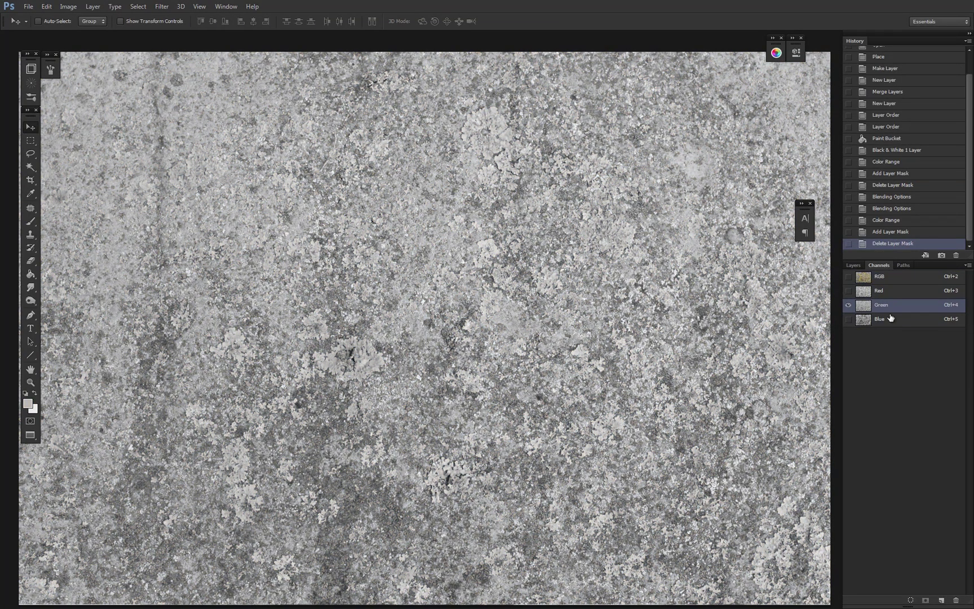
left_click(891, 320)
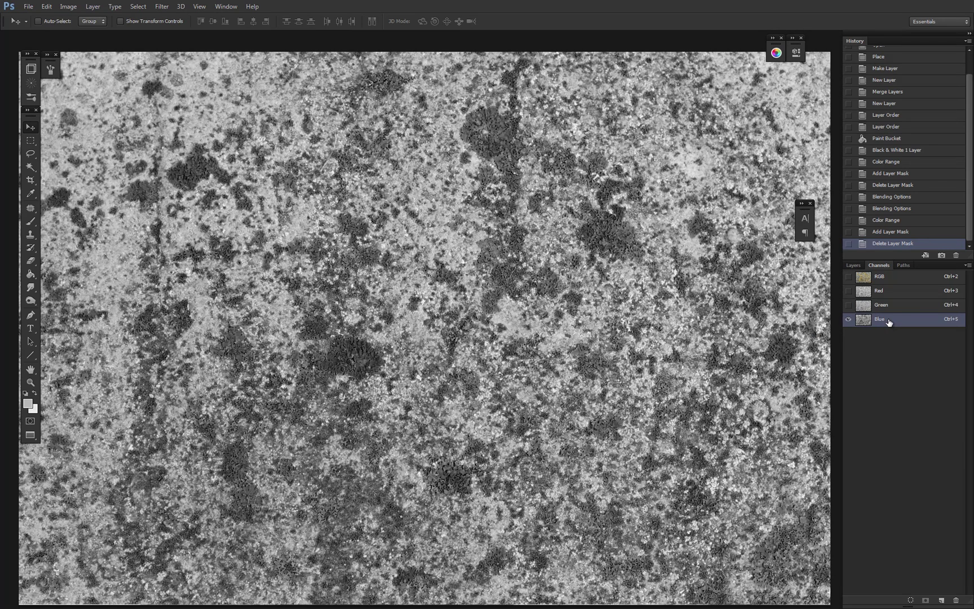
left_click(869, 280)
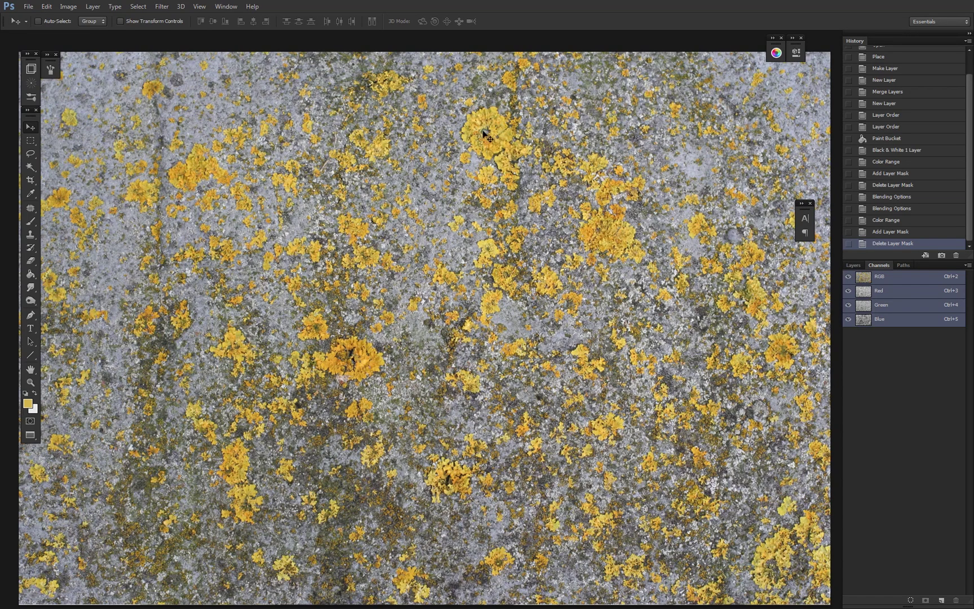
left_click(858, 321)
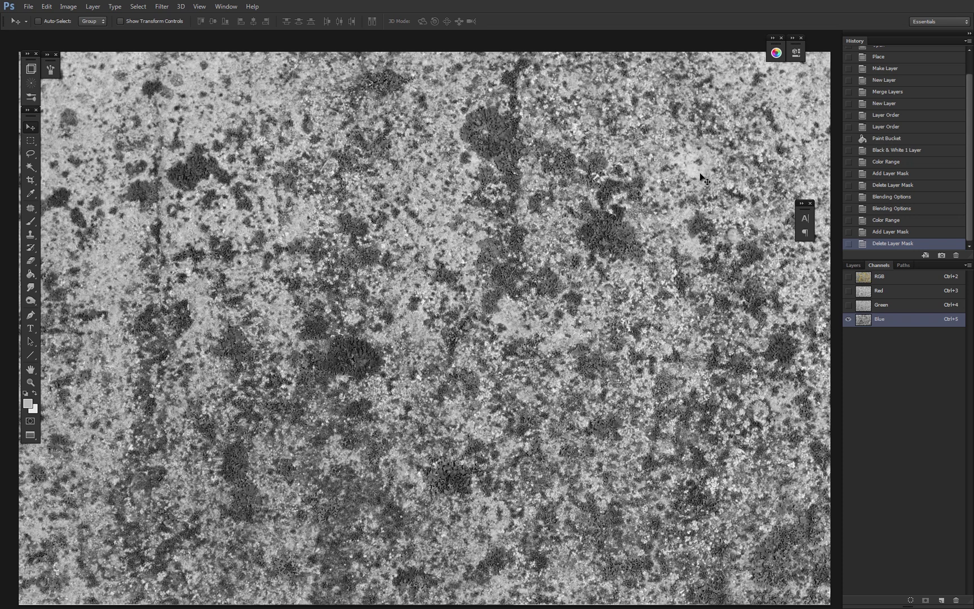
left_click(863, 278)
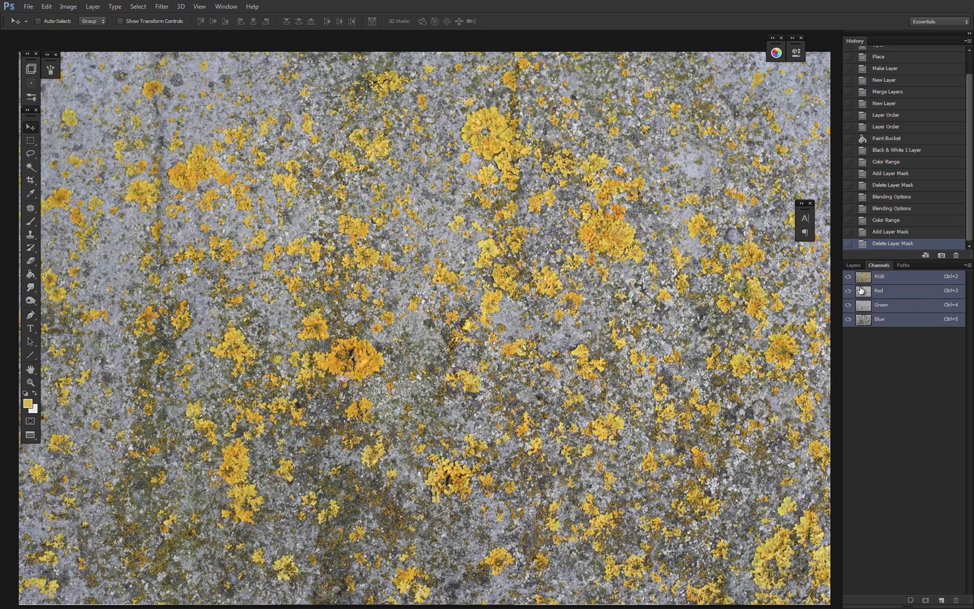
- Set Layer 1's Blend If to the Blue channel with This Layer's highlights split at 105 / 147
left_click(854, 265)
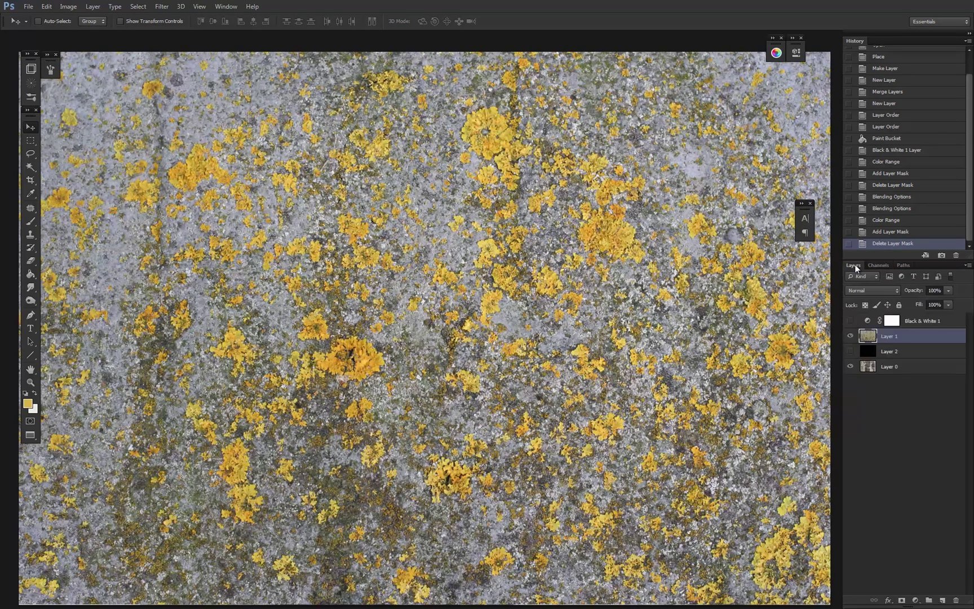
double_click(872, 337)
left_click_drag(623, 124, 676, 193)
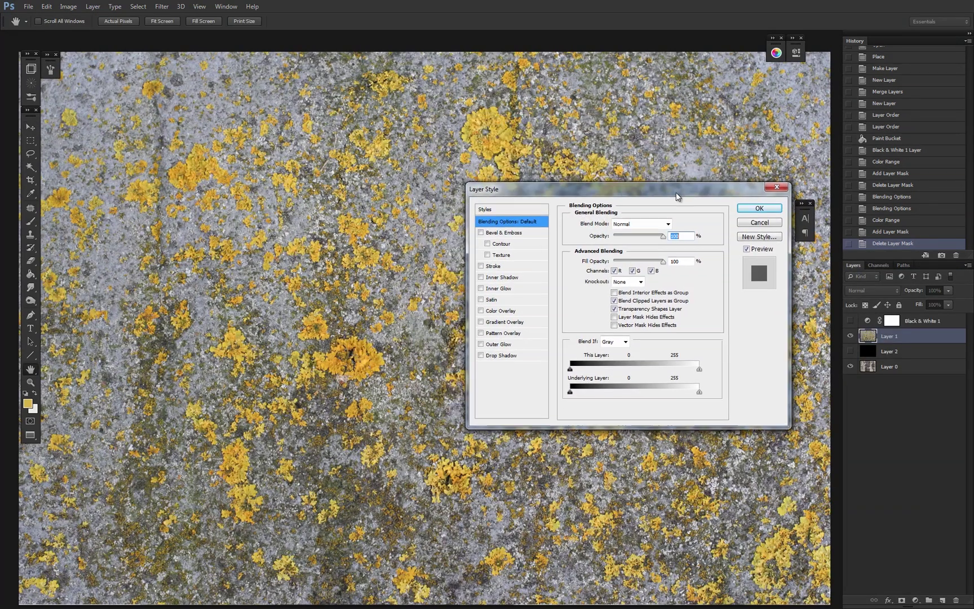
left_click(625, 342)
left_click(618, 376)
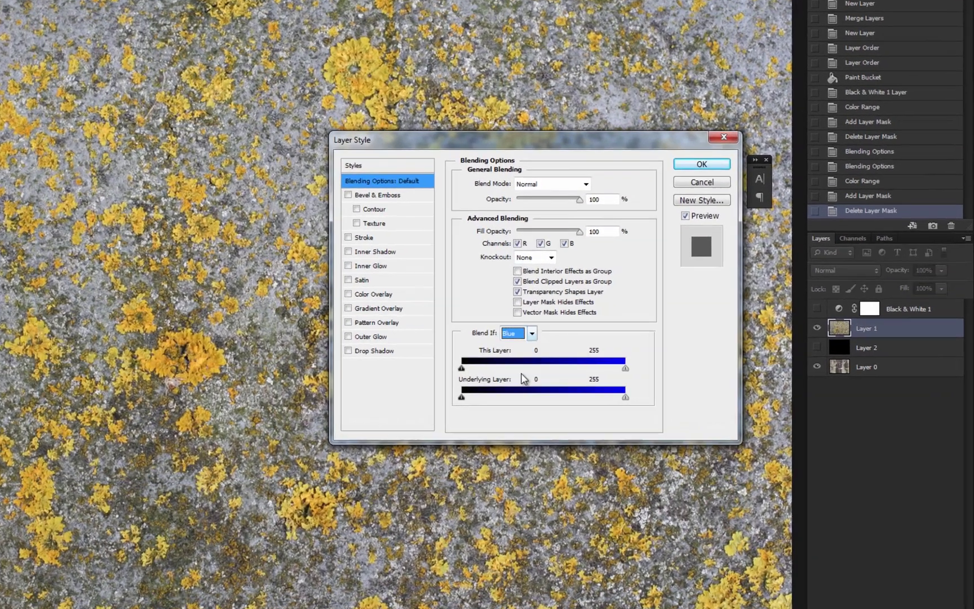
left_click_drag(596, 371, 496, 368)
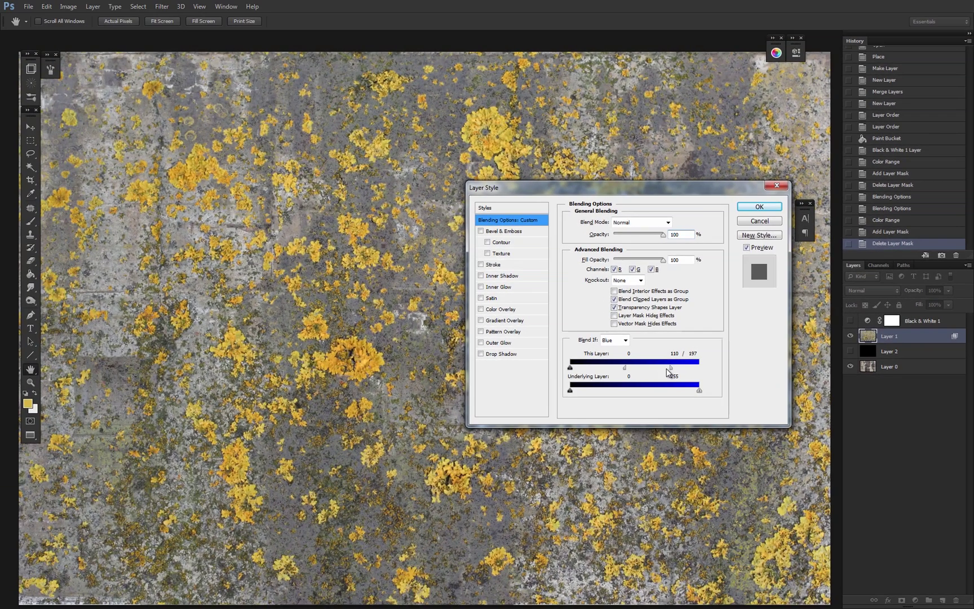
left_click_drag(630, 369, 600, 369)
left_click_drag(577, 369, 585, 368)
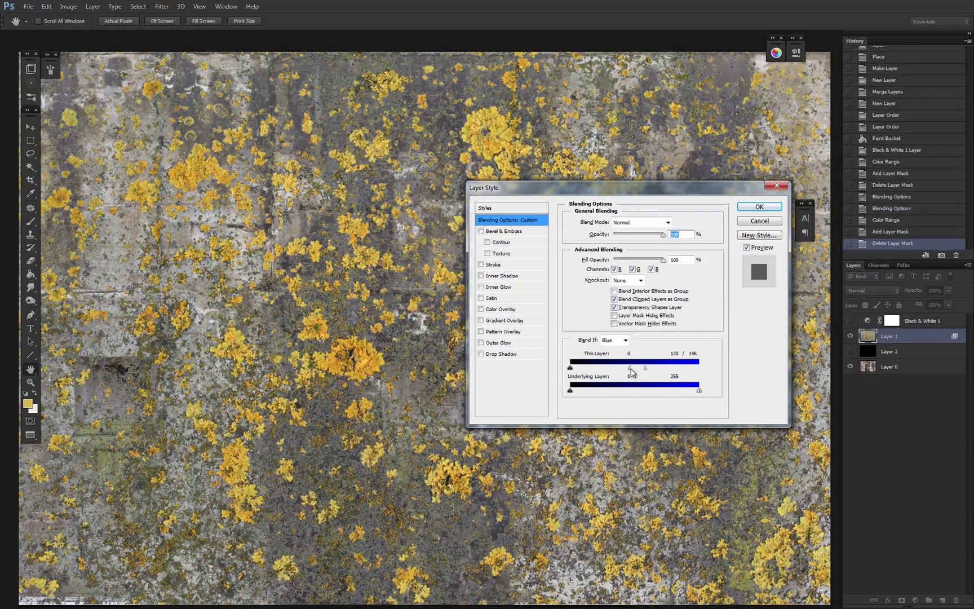
left_click_drag(646, 369, 622, 369)
left_click(759, 206)
- Show the black Layer 2 and examine the remaining grey in the Green channel against the yellow's colour-wheel position, returning to the RGB composite
left_click(851, 352)
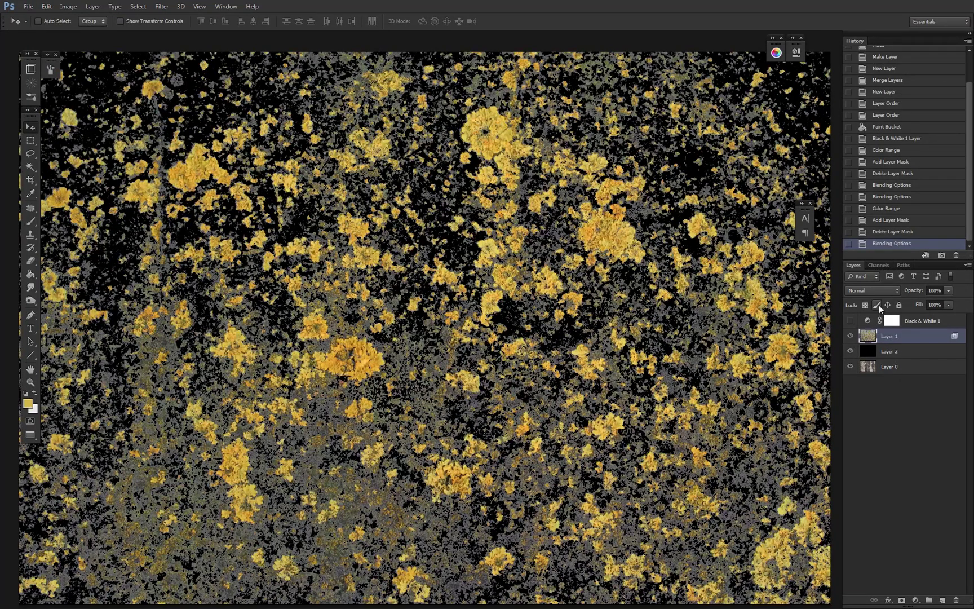
left_click(878, 266)
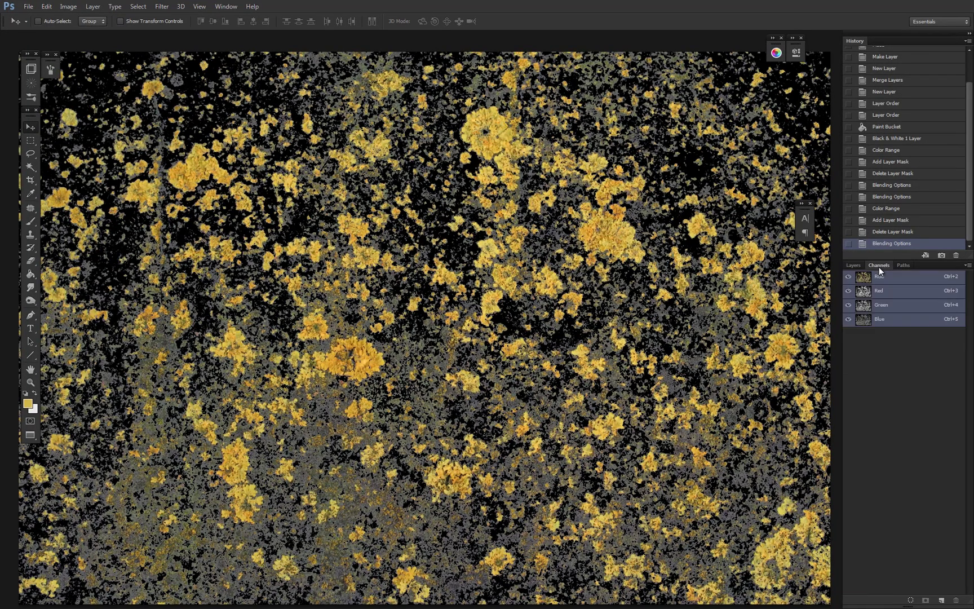
left_click(867, 309)
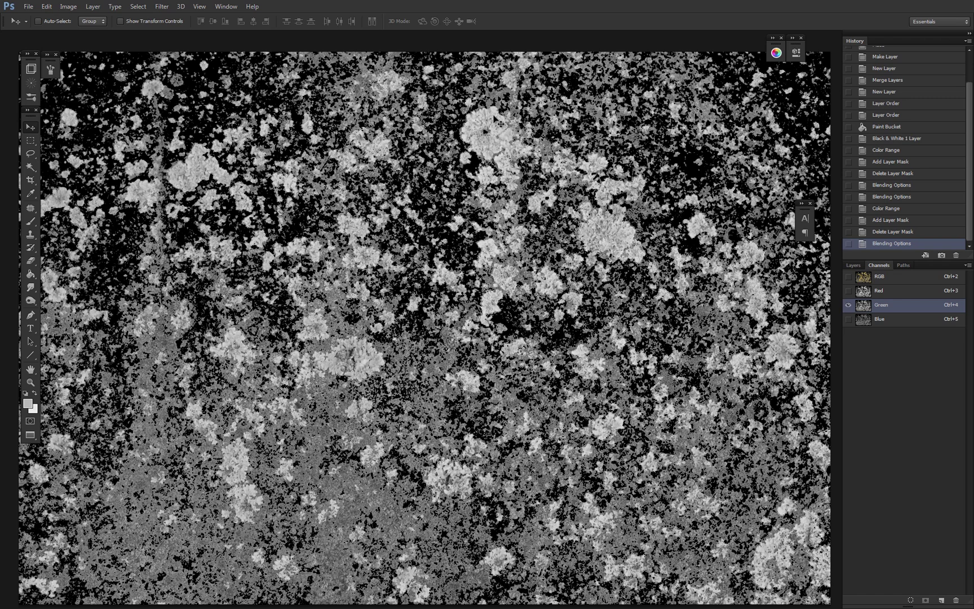
left_click(776, 53)
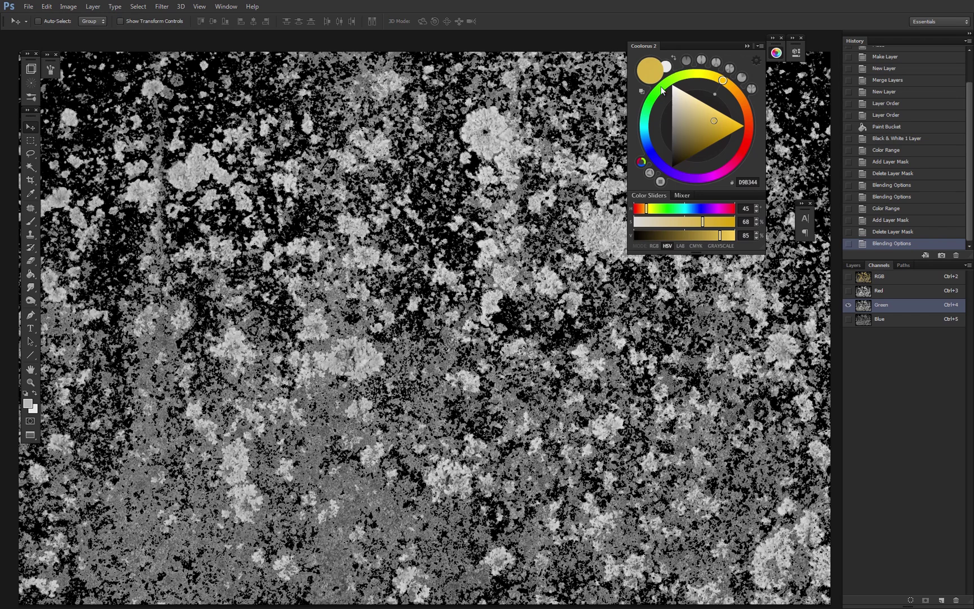
left_click(748, 46)
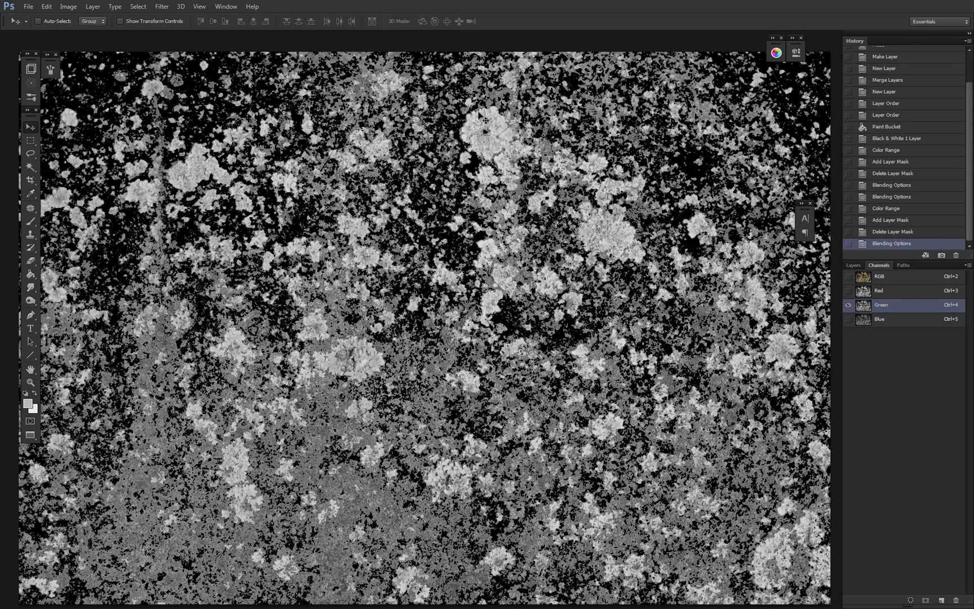
left_click(858, 275)
- Set Layer 1's Blend If for the Green channel with This Layer's shadows split at 86 / 137
left_click(854, 266)
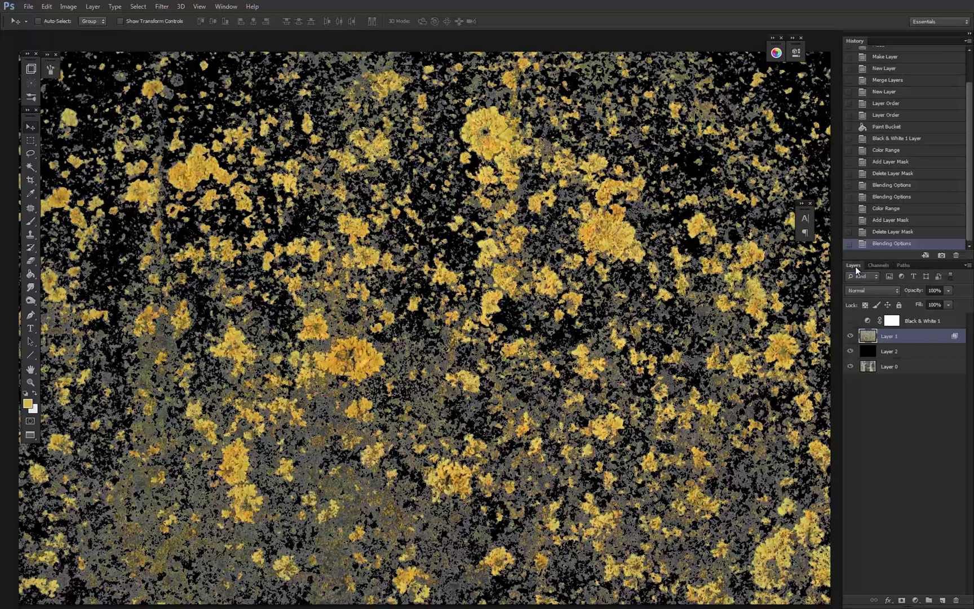
double_click(866, 336)
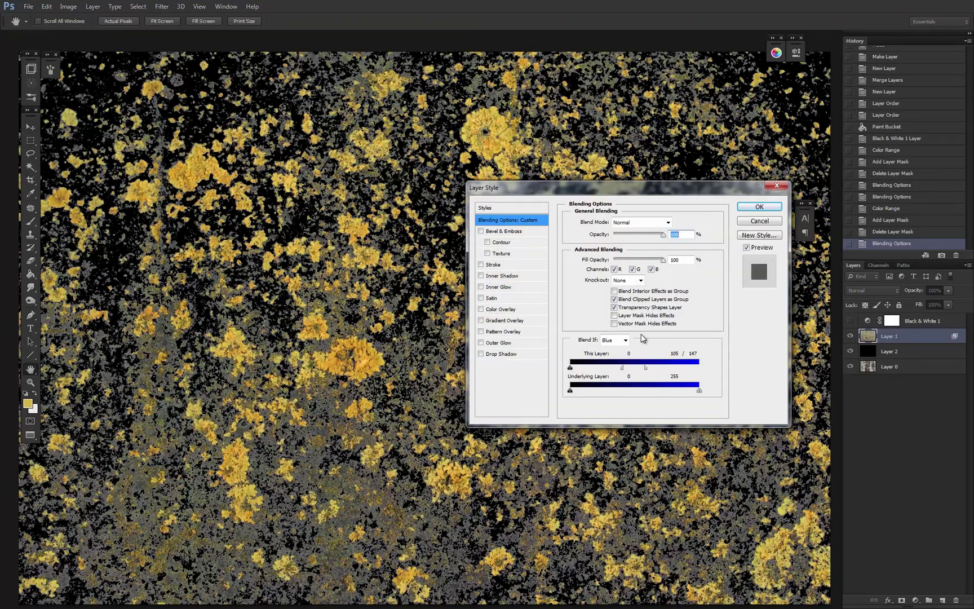
left_click(625, 340)
left_click(609, 367)
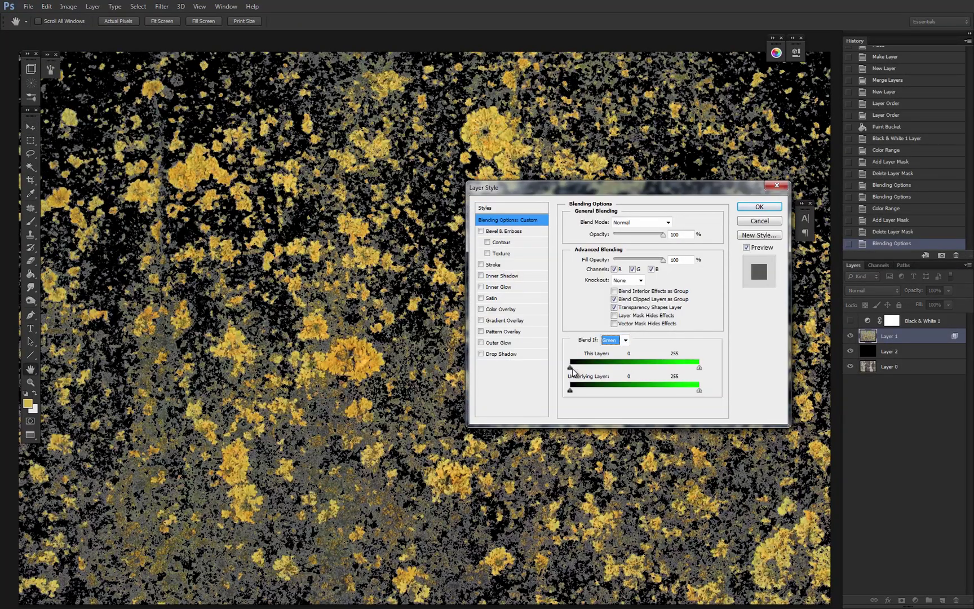
left_click_drag(571, 370, 625, 371)
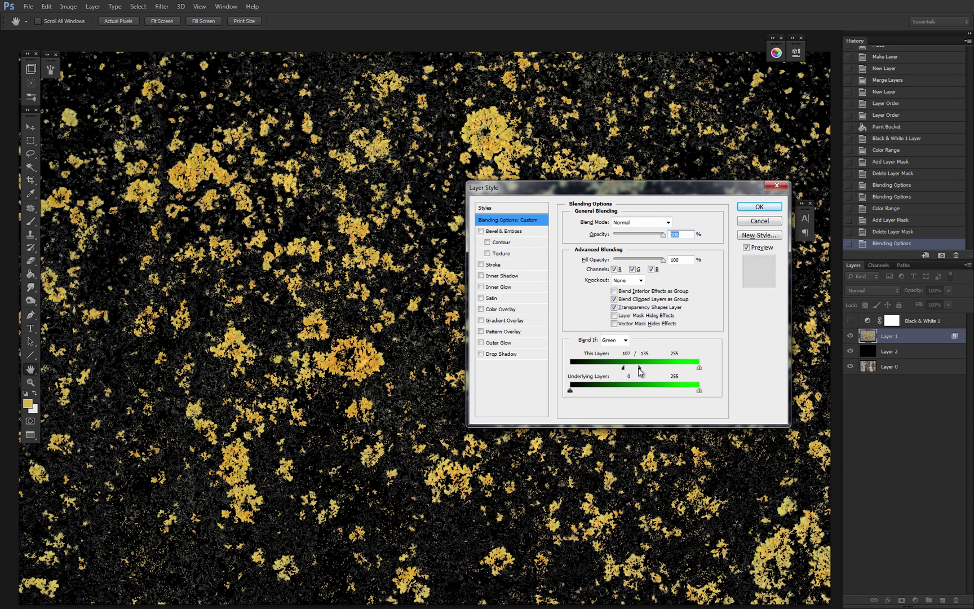
left_click_drag(639, 370, 612, 371)
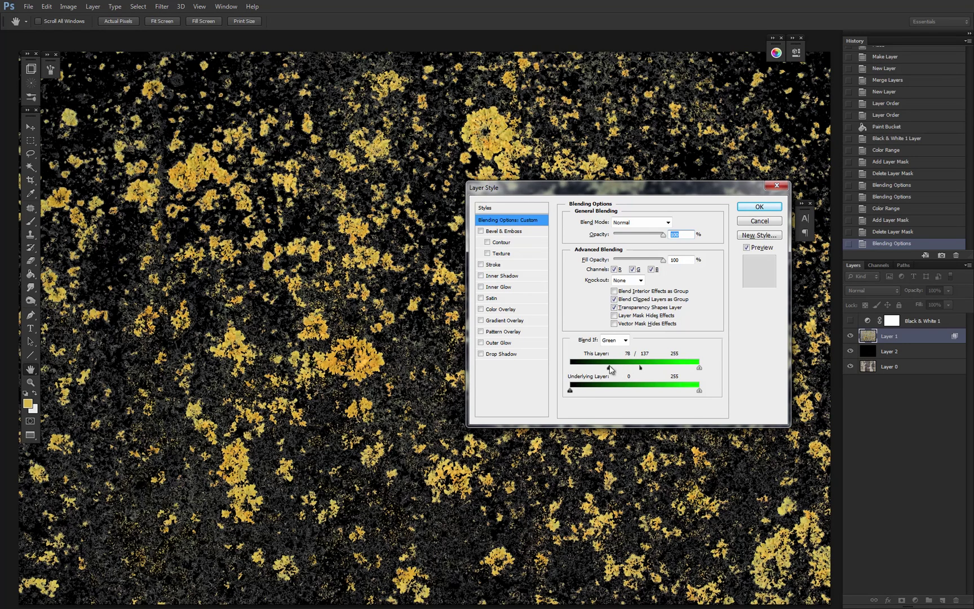
left_click(759, 206)
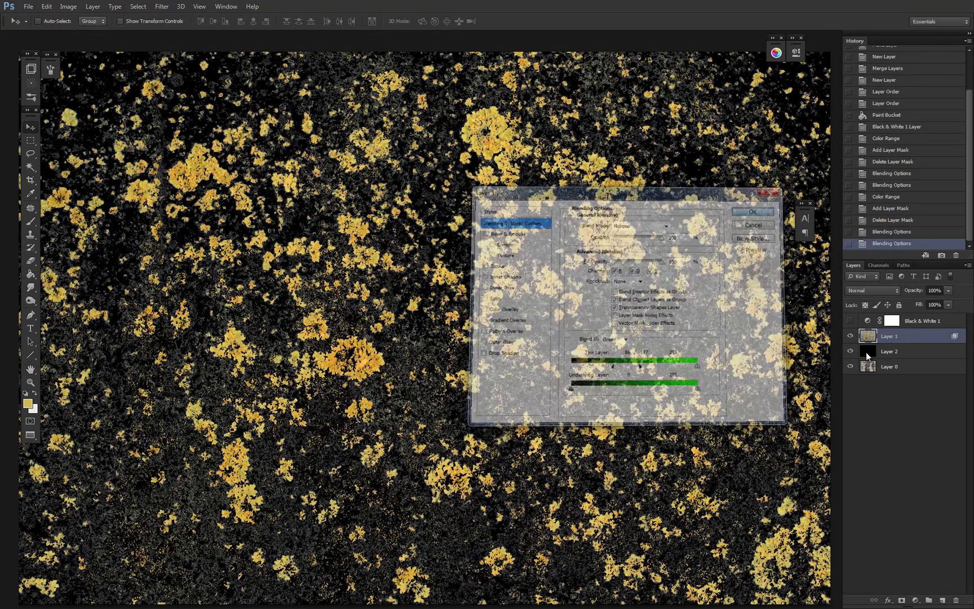
- Examine the Red channel alone for contrast between the lichen and the leftover dark texture, returning to the RGB composite
left_click(875, 265)
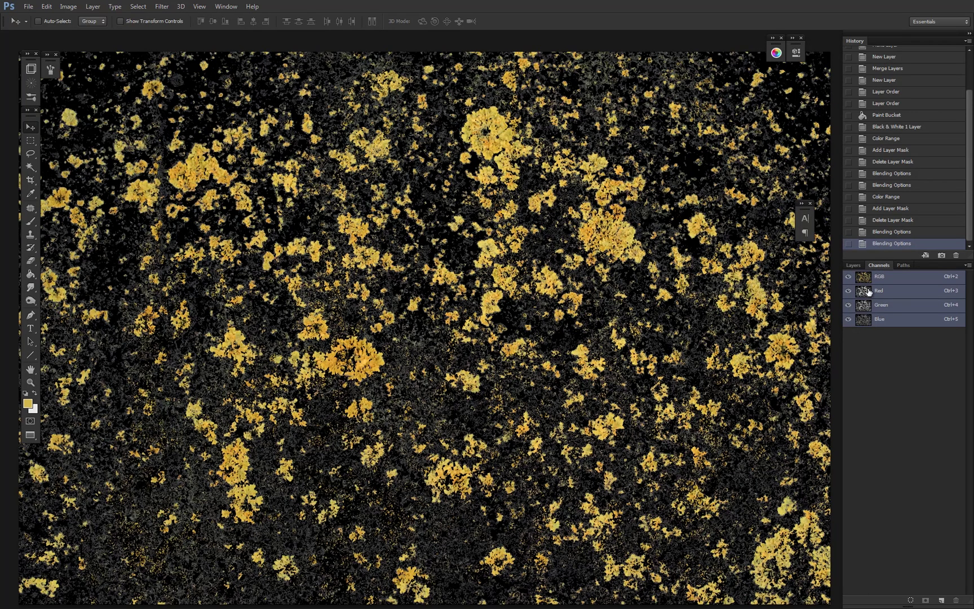
left_click(869, 291)
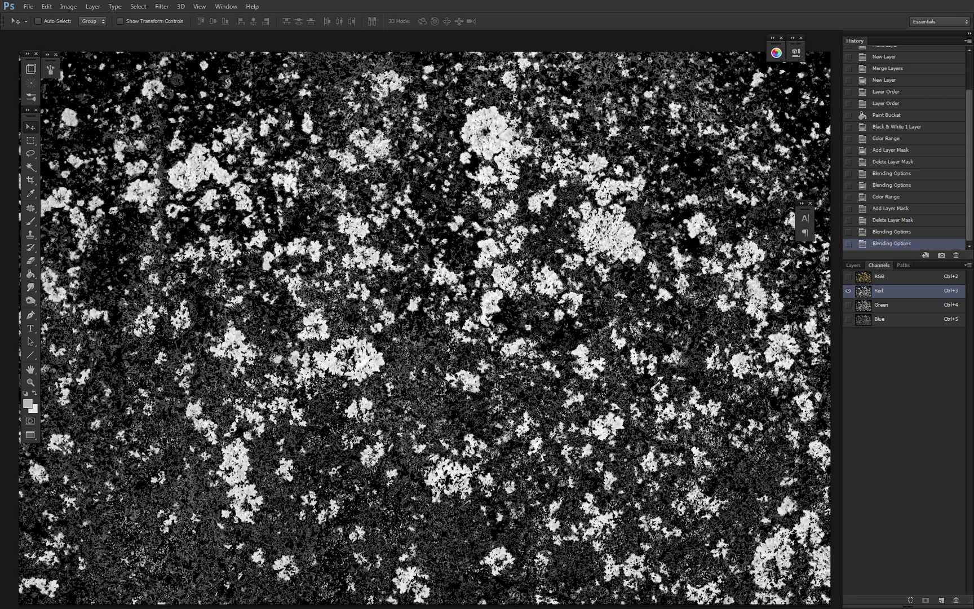
left_click(867, 278)
- Set Layer 1's Blend If for the Red channel with This Layer's shadows split at 105 / 148
left_click(854, 266)
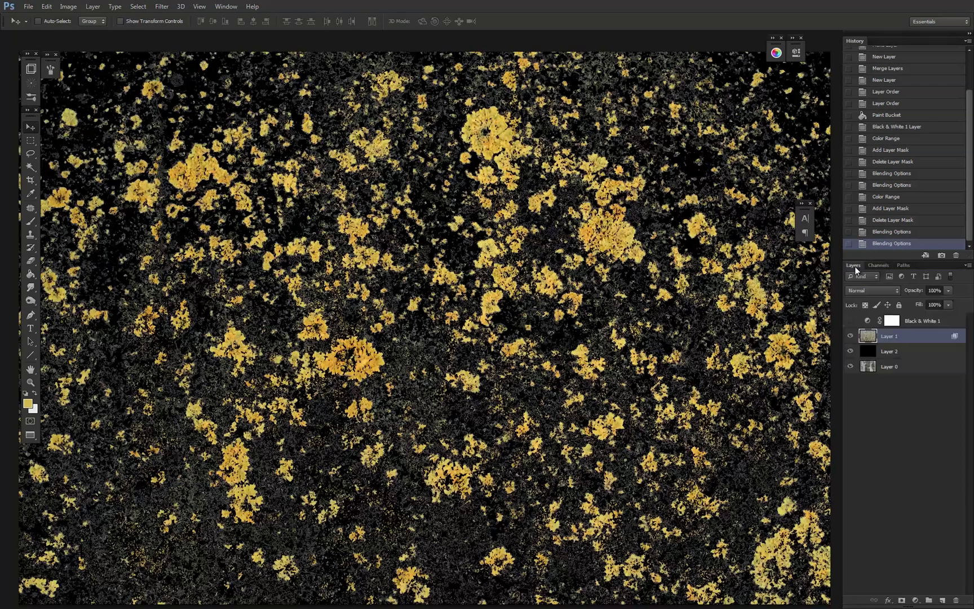
double_click(866, 338)
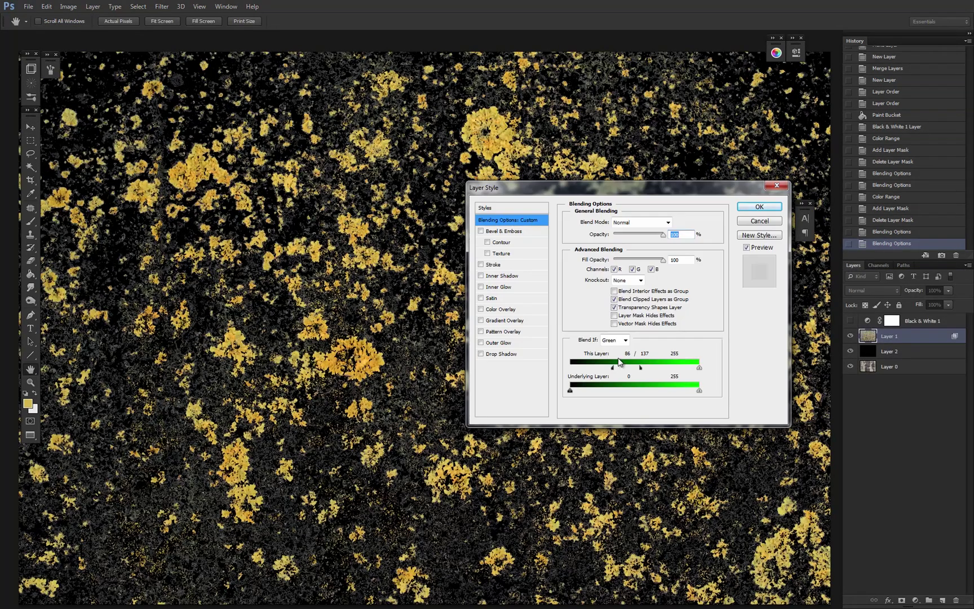
left_click(624, 340)
left_click(612, 355)
left_click_drag(571, 367, 631, 370)
left_click(417, 235, "ctrl")
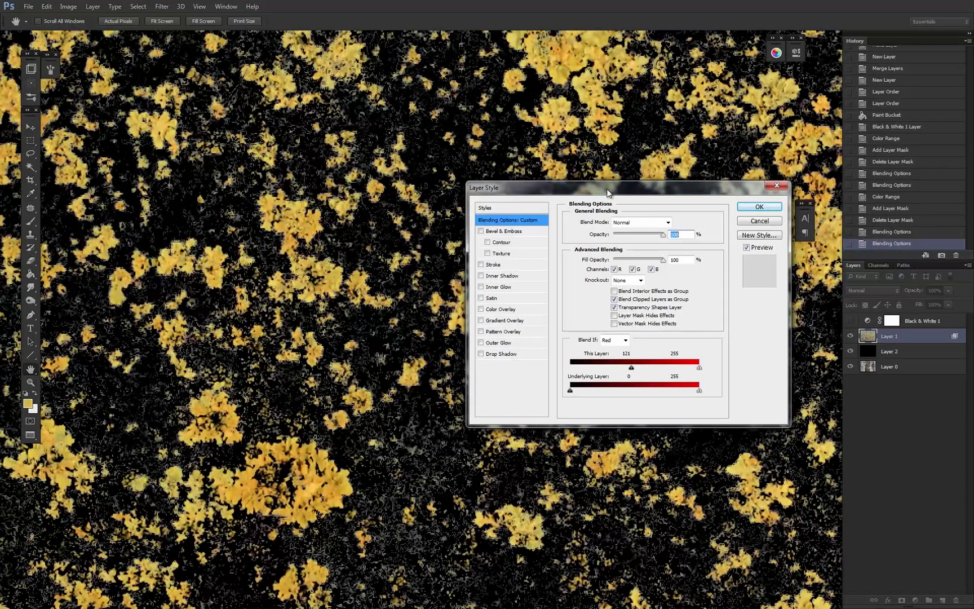
mouse_move(630, 370)
left_mouse_down()
mouse_move(600, 372)
mouse_move(664, 372)
mouse_move(622, 372)
mouse_move(645, 370)
left_mouse_up()
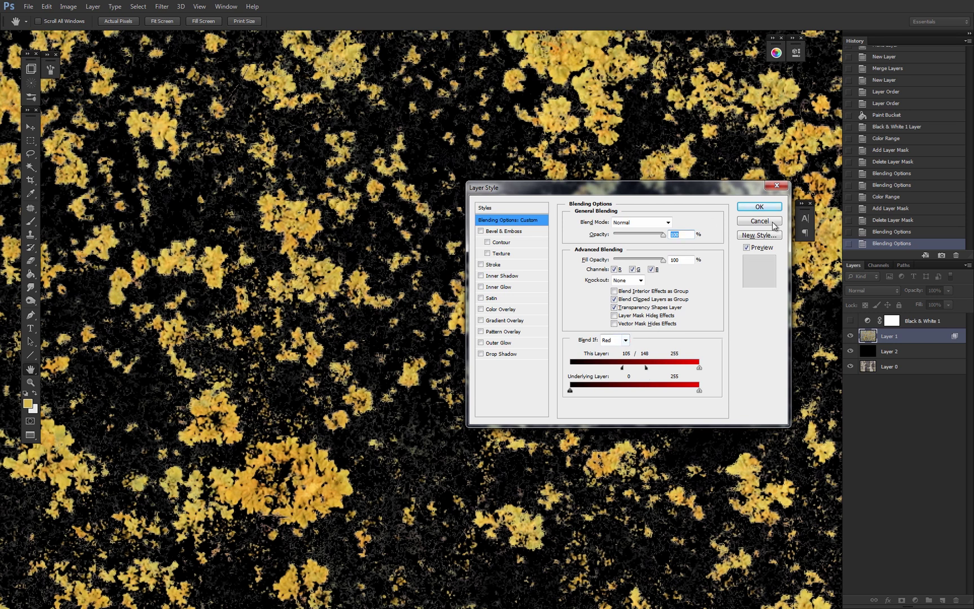
left_click_drag(674, 189, 600, 159)
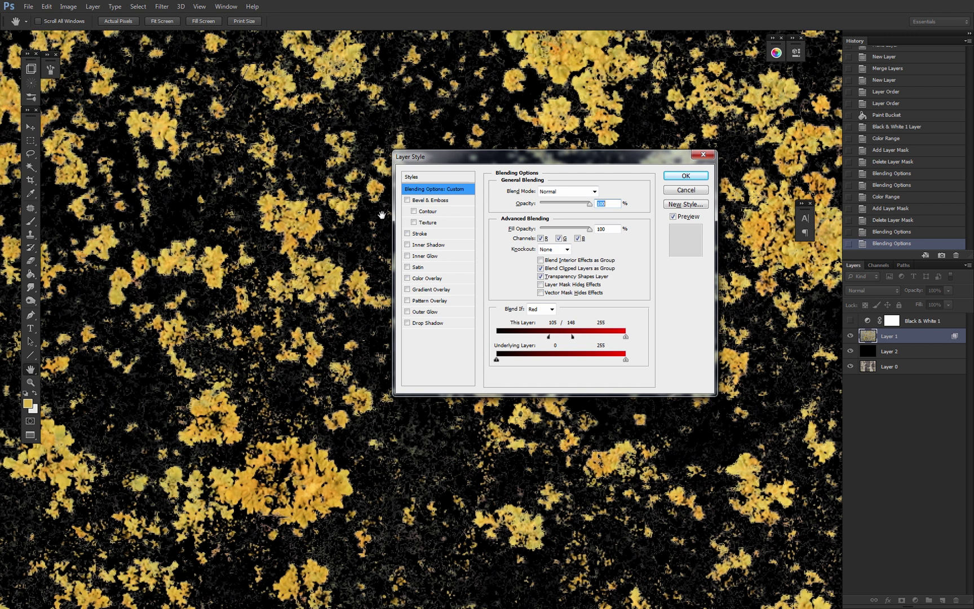
scroll(308, 237, "down", 2)
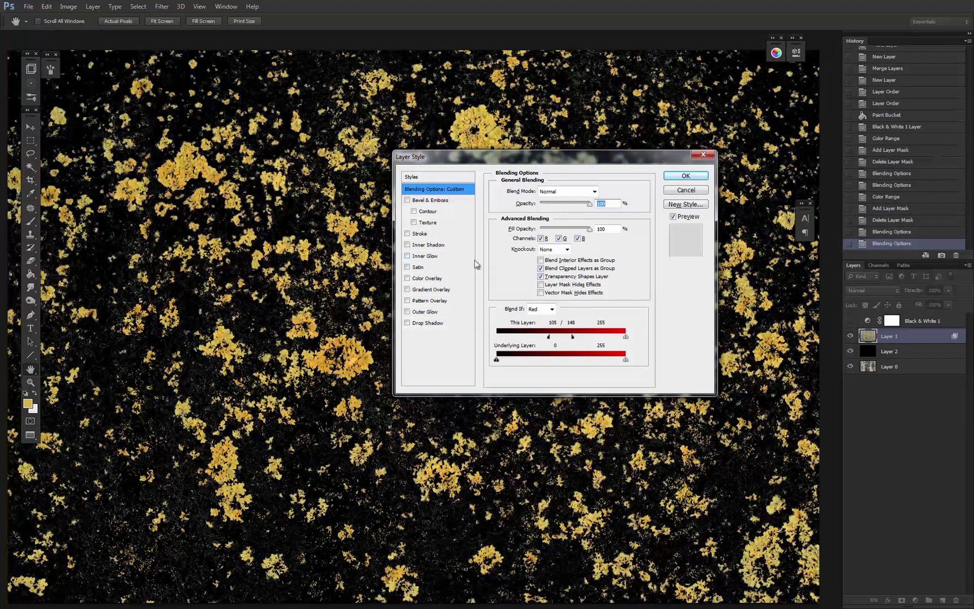
left_click(686, 175)
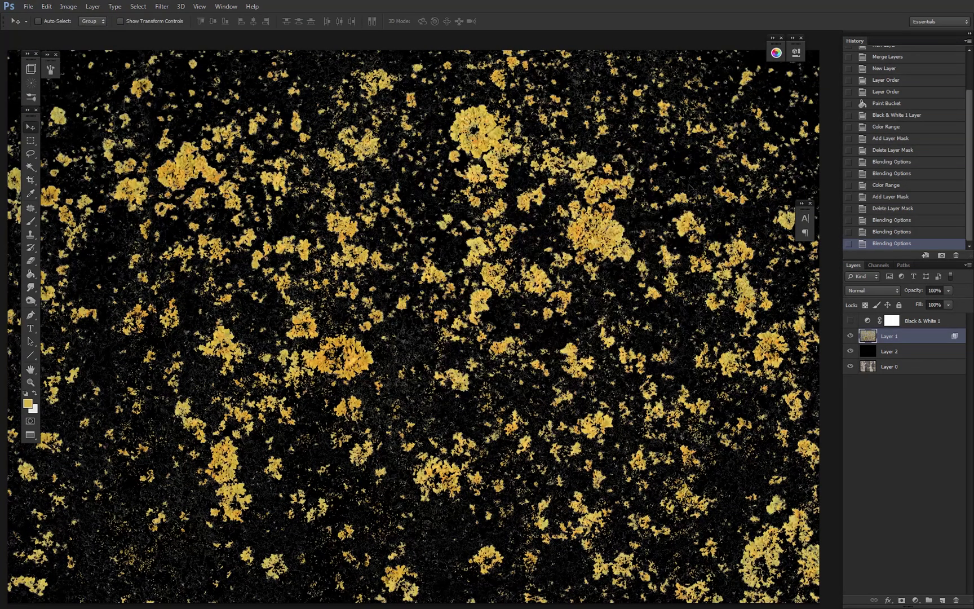
- Hide the black Layer 2 and inspect the blended lichen's edges up close across the bunker wall
left_click(851, 351)
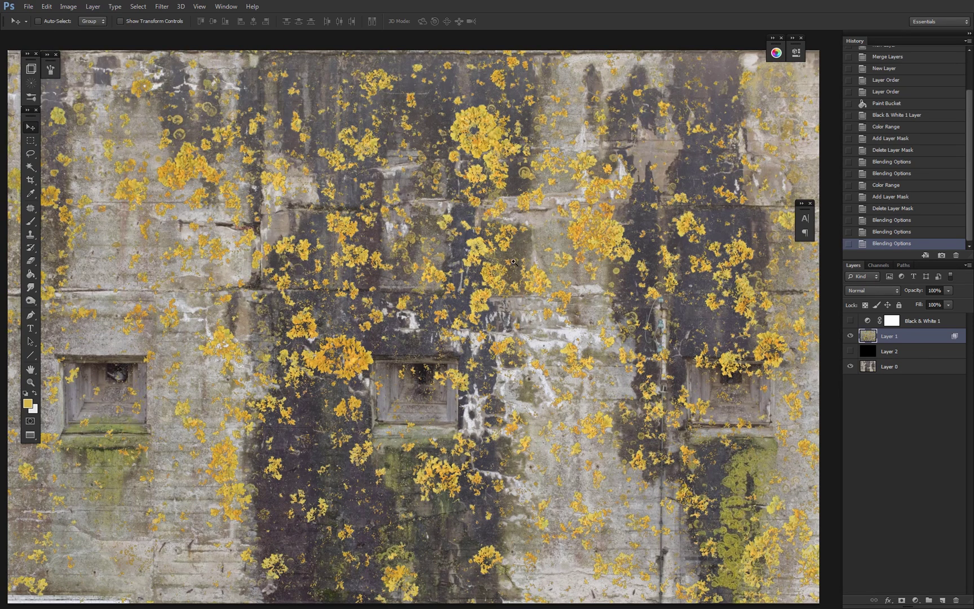
left_click(491, 257, "ctrl")
left_click(625, 182, "ctrl")
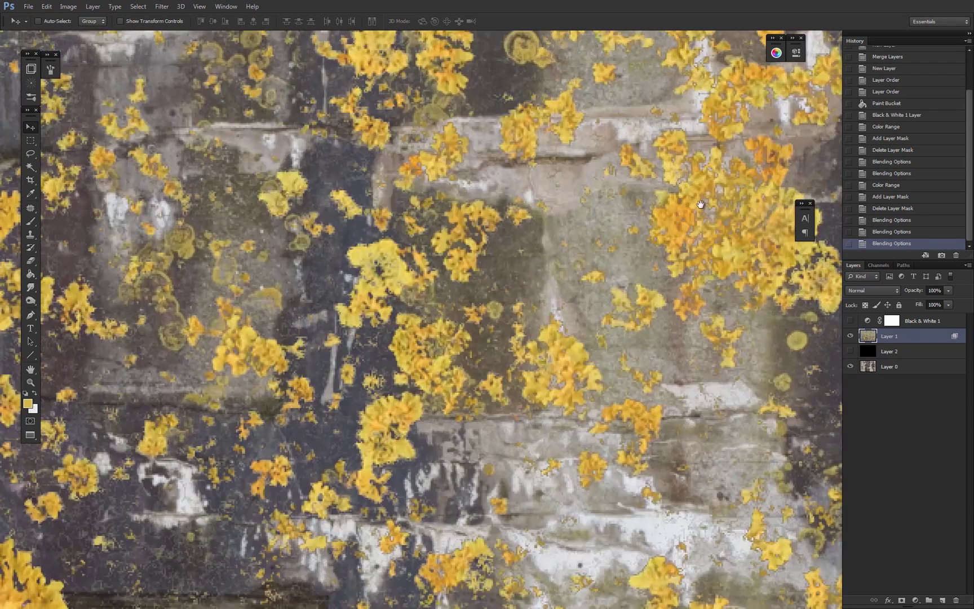
left_click_drag(700, 204, 510, 232)
left_click_drag(554, 174, 559, 336)
scroll(560, 336, "down", 3)
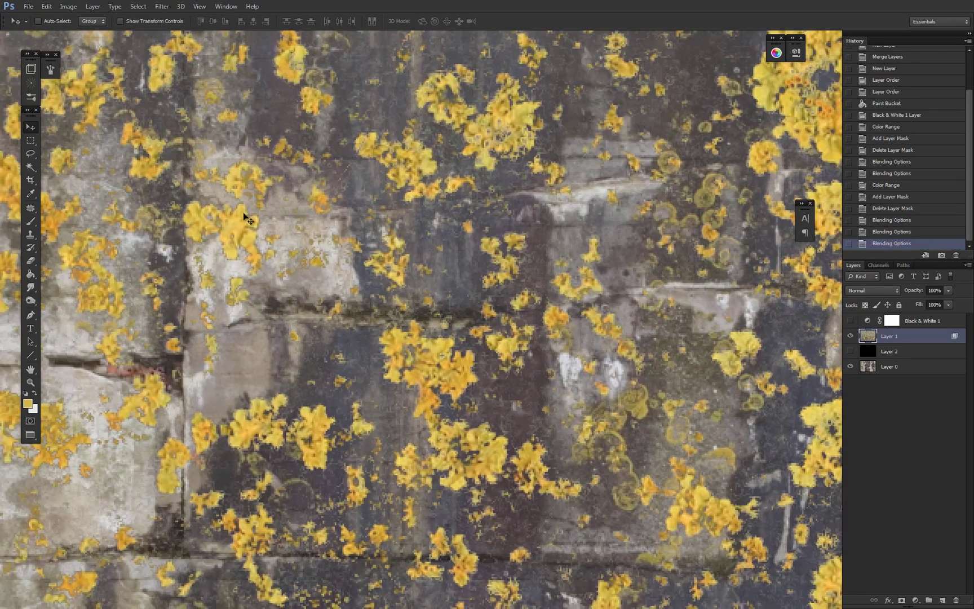
scroll(601, 298, "down", 2)
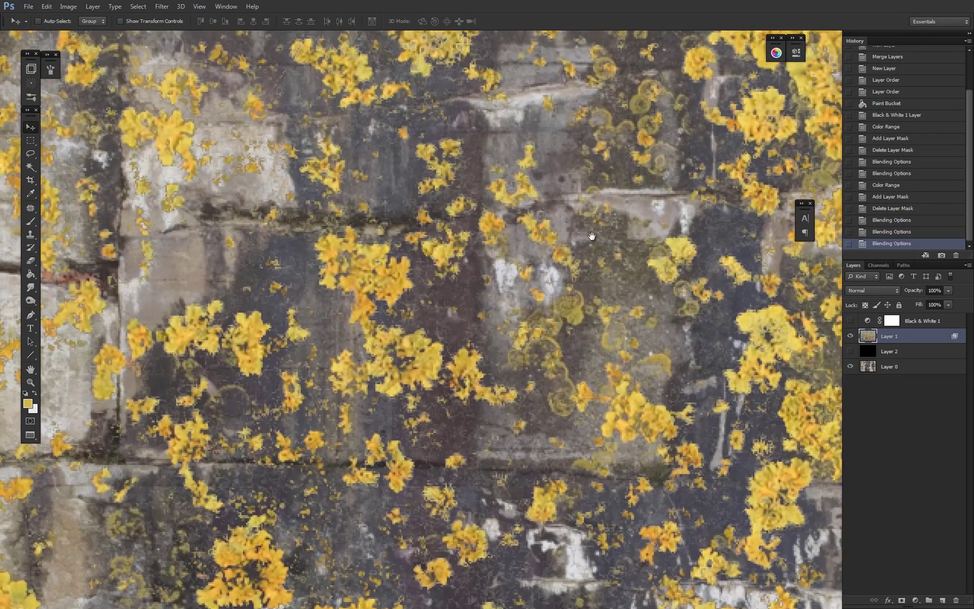
scroll(602, 298, "down", 2)
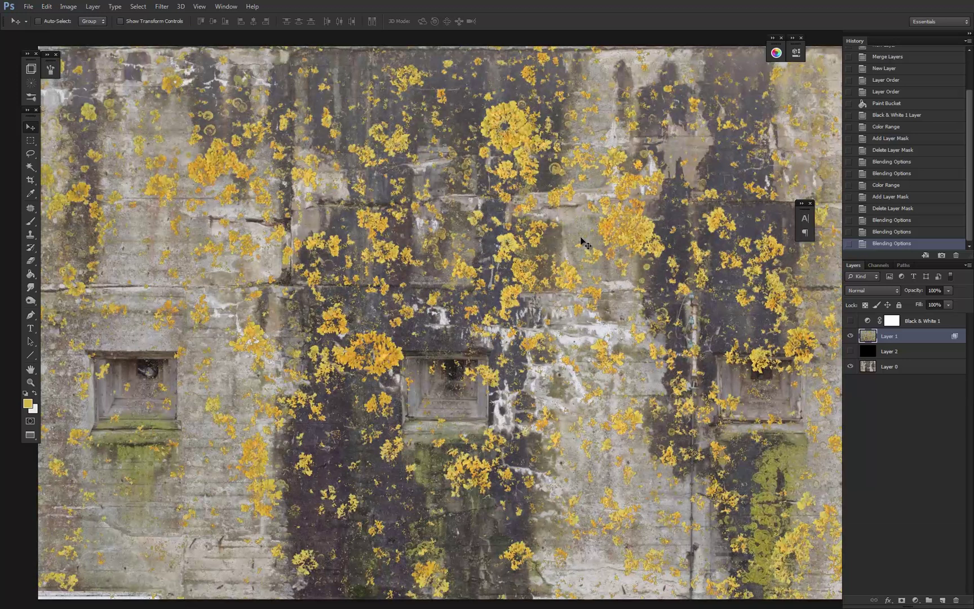
- Try Levels on Layer 1 with midtones at 0.93 and output white at 239, and discard the adjustment
key("ctrl+l")
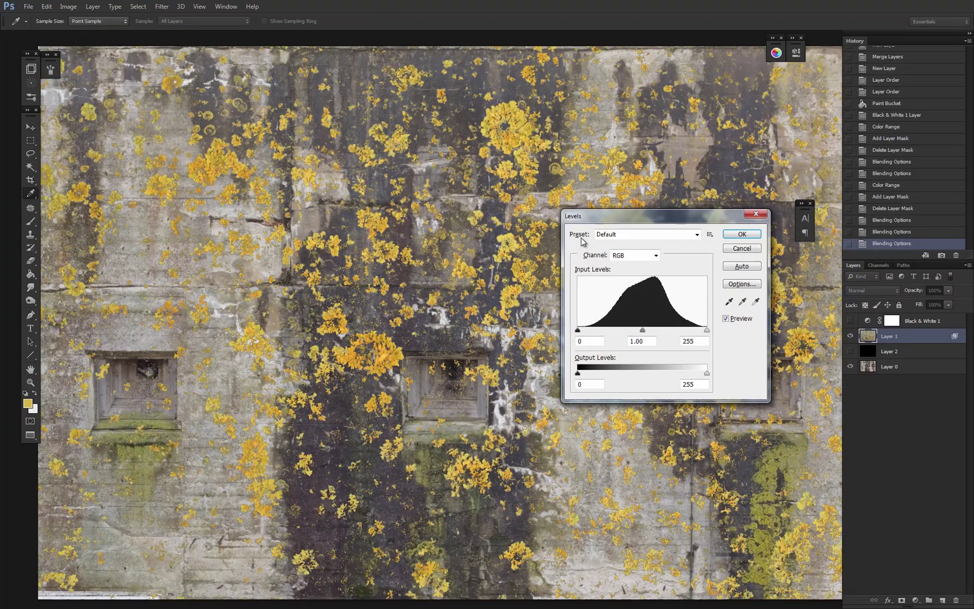
mouse_move(707, 331)
left_mouse_down()
mouse_move(685, 334)
mouse_move(707, 332)
left_mouse_up()
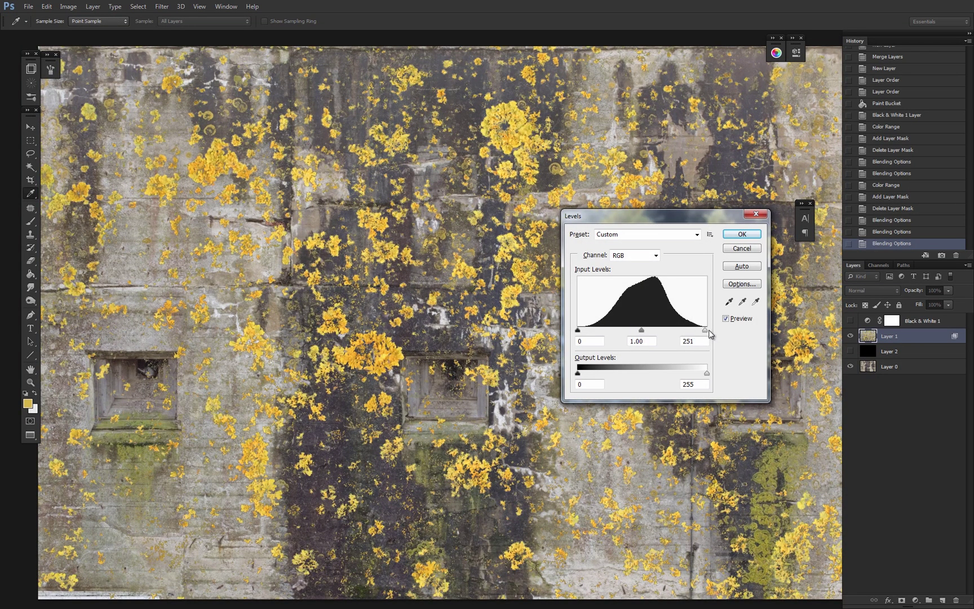
left_click_drag(630, 330, 643, 332)
left_click_drag(579, 333, 580, 332)
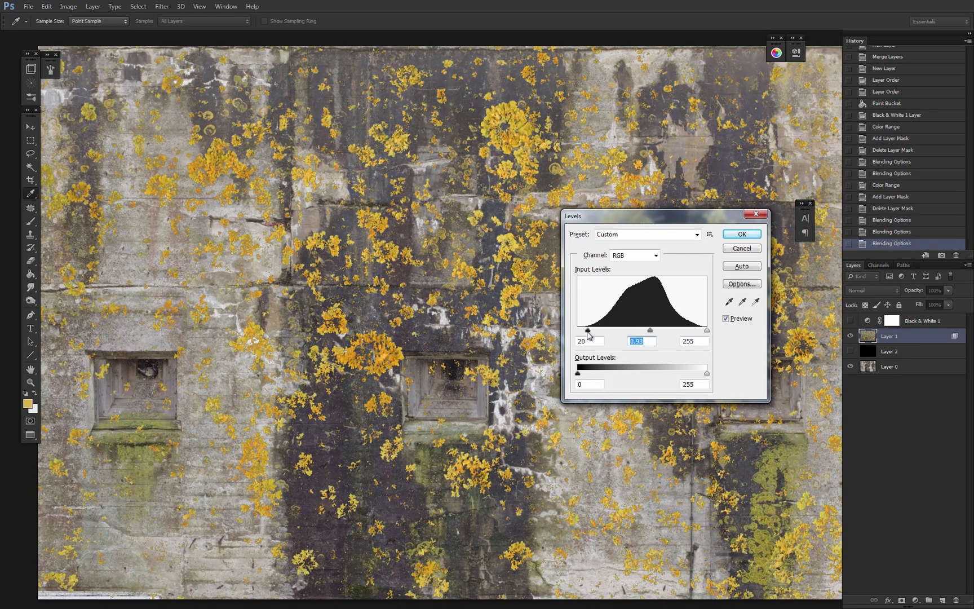
left_click(578, 331)
mouse_move(706, 373)
left_mouse_down()
mouse_move(683, 377)
mouse_move(699, 375)
left_mouse_up()
left_click(742, 249)
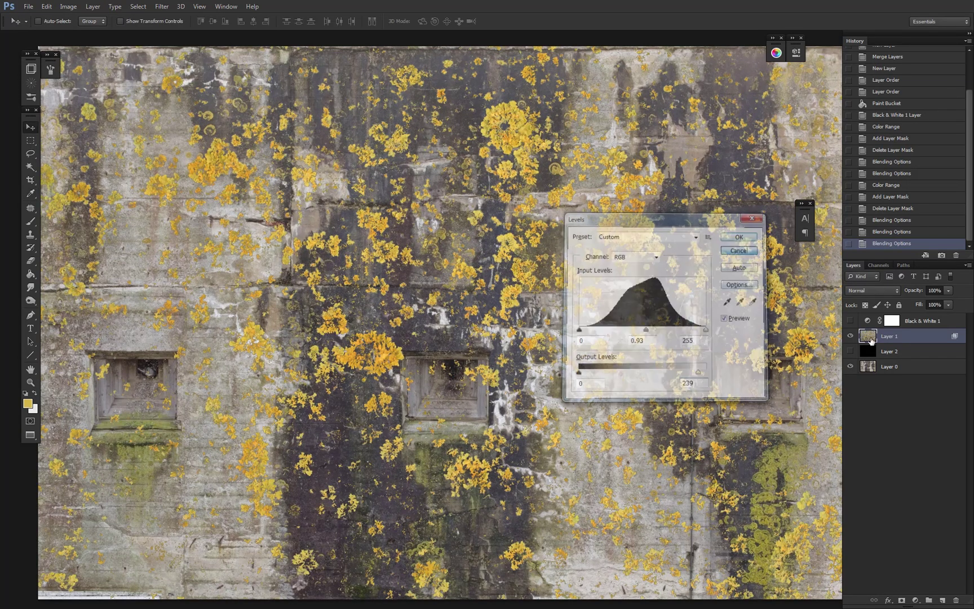
key("v")
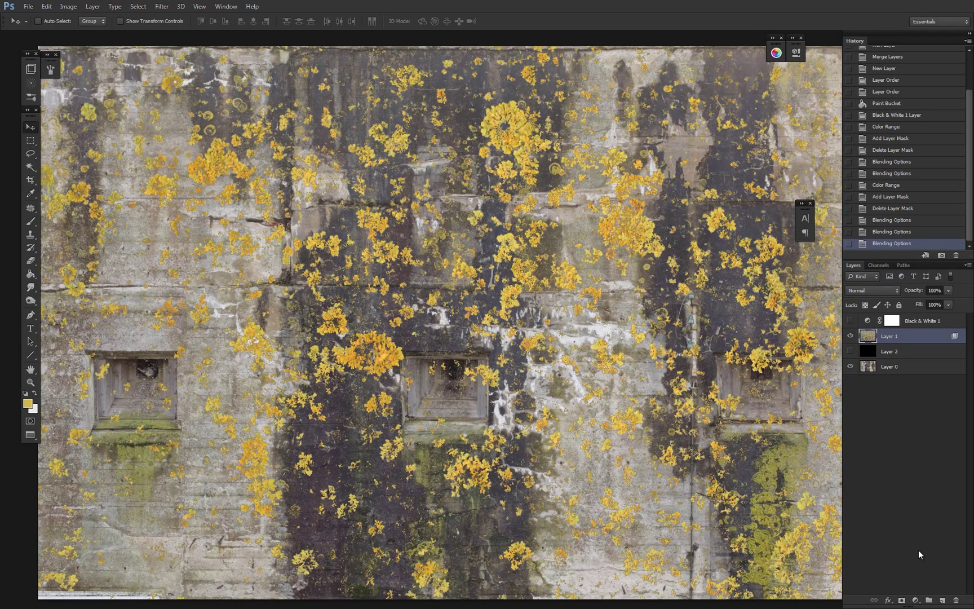
- Merge Layer 1 with a new empty layer to bake in its Blend If transparency, and check the result against the black layer
left_click(942, 601)
left_click(897, 352, "shift")
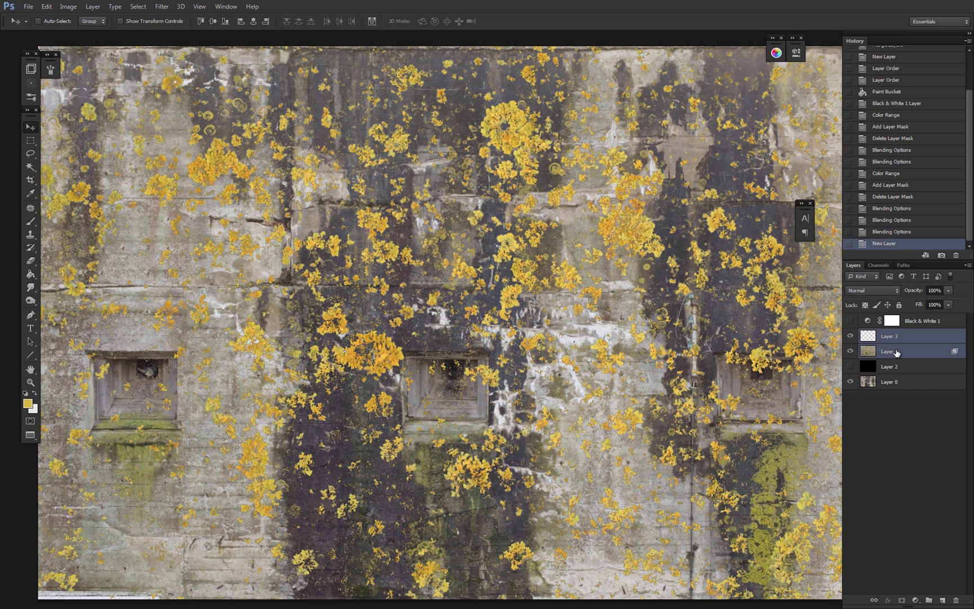
key("ctrl+e")
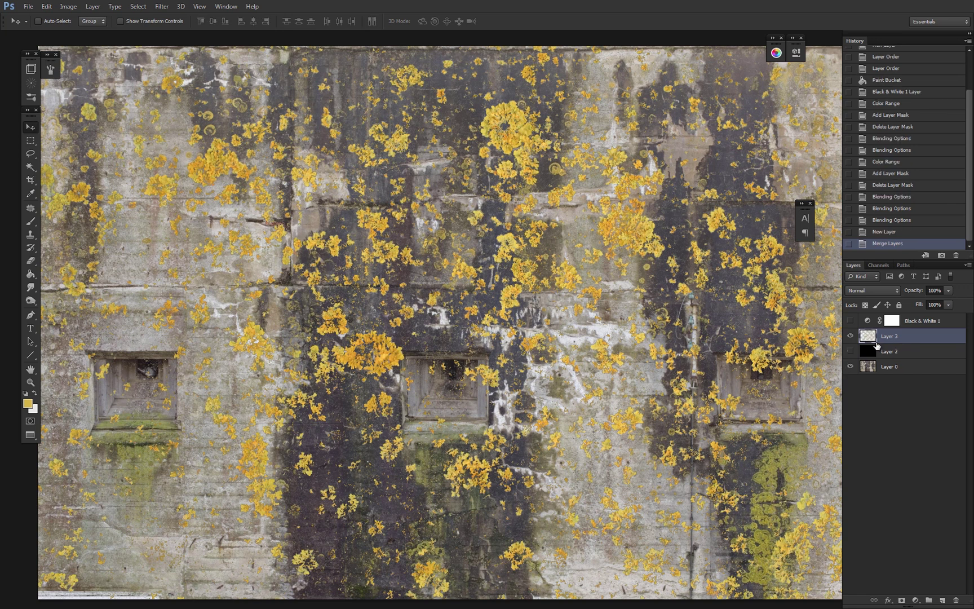
left_click(851, 352)
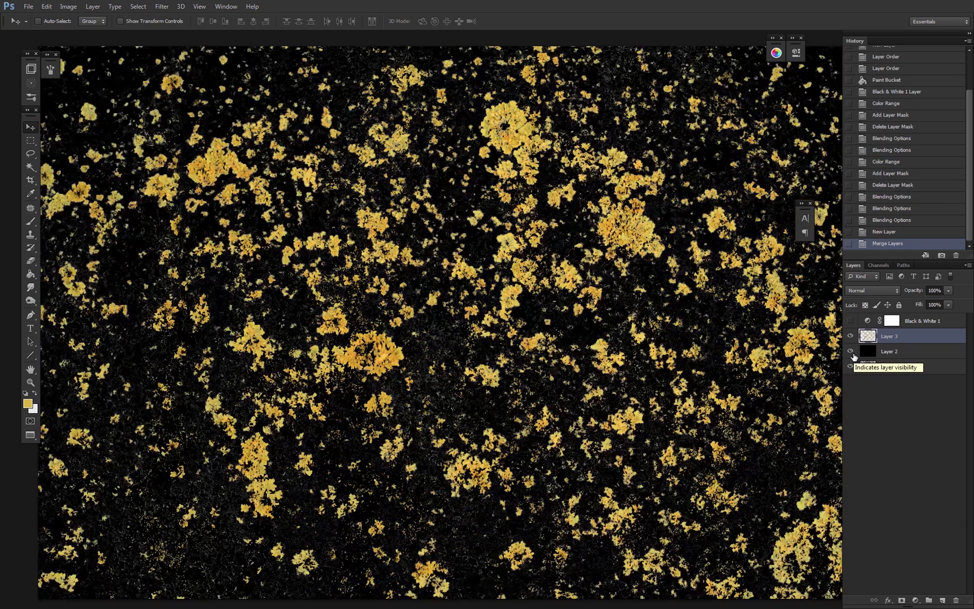
left_click(850, 351)
- Darken the merged lichen layer with Levels, setting the output white to 209
key("ctrl+l")
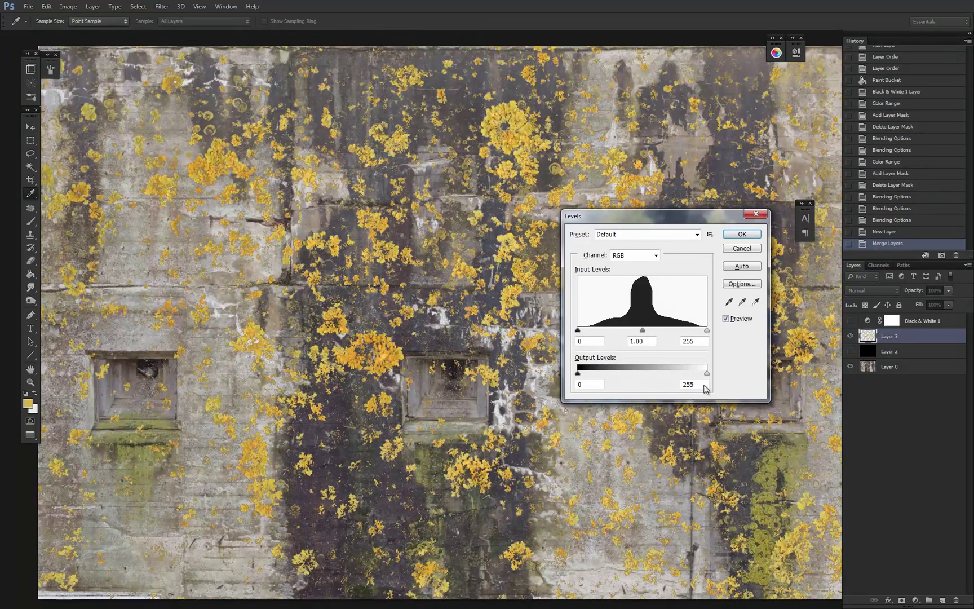
left_click_drag(707, 374, 683, 373)
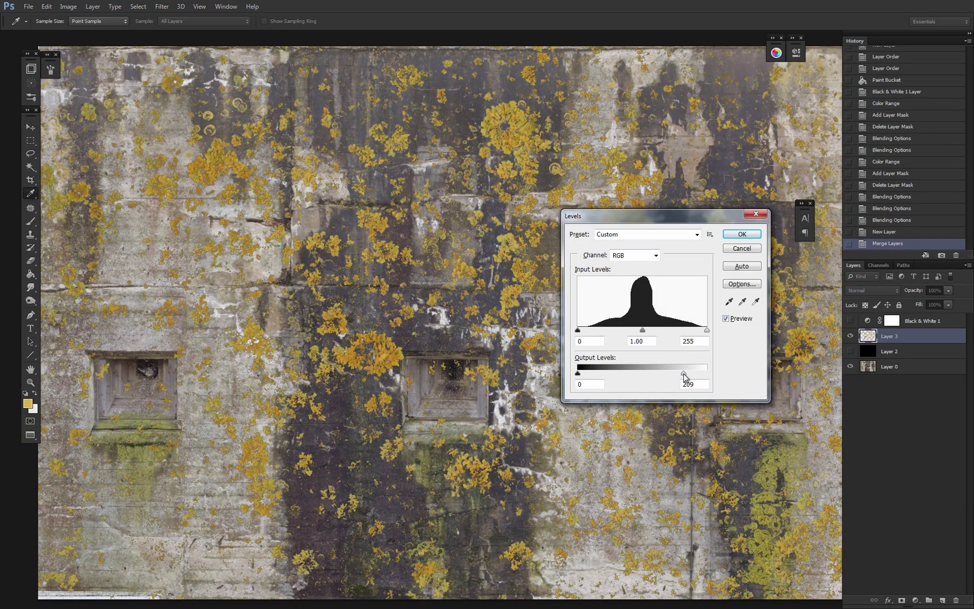
left_click(742, 235)
- Apply Color Balance to the lichen layer's midtones with color levels +7, +19 and +9
key("ctrl+b")
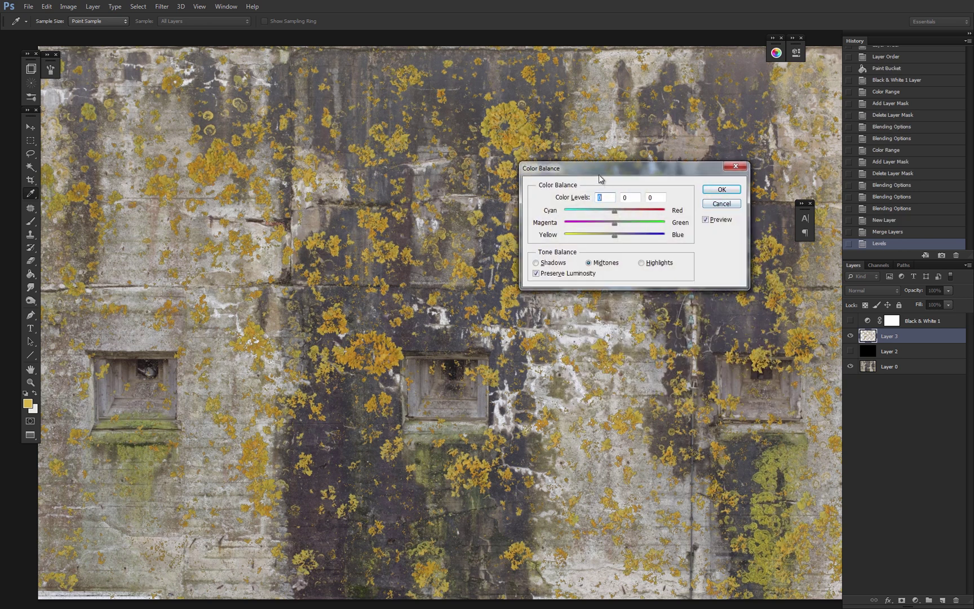
left_click_drag(601, 172, 611, 166)
mouse_move(622, 228)
left_mouse_down()
mouse_move(627, 235)
mouse_move(632, 221)
left_mouse_up()
left_click(732, 184)
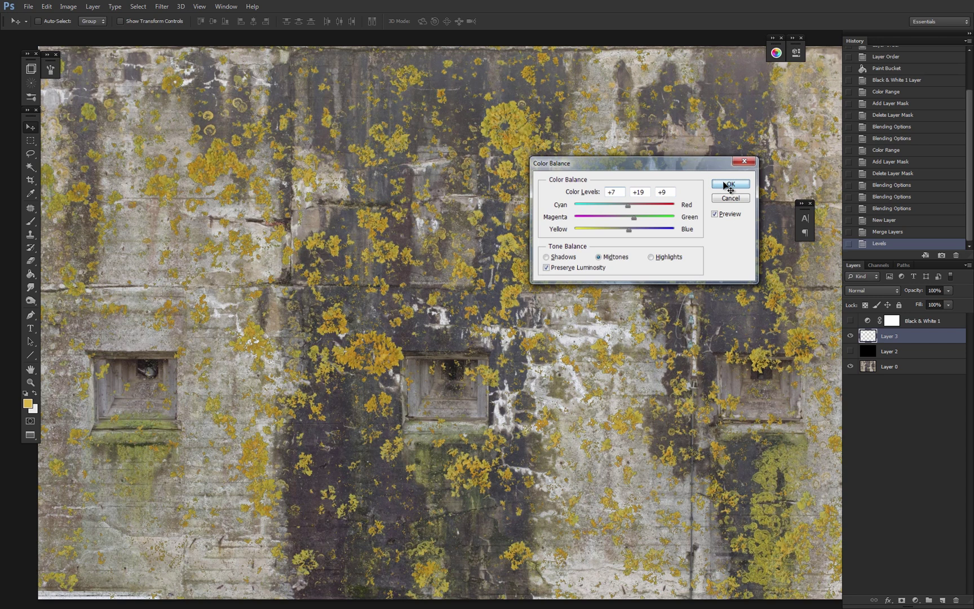
key("v")
- Set Layer 3's Gray Blend If for the Underlying Layer with shadows split at 39 / 56 and highlights at 143 / 208
double_click(871, 337)
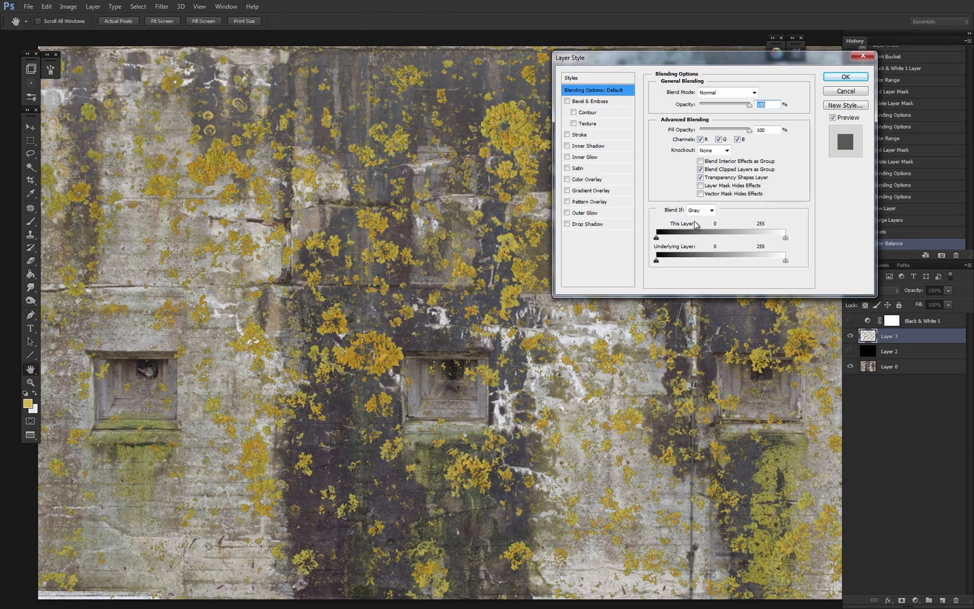
left_click_drag(687, 56, 620, 68)
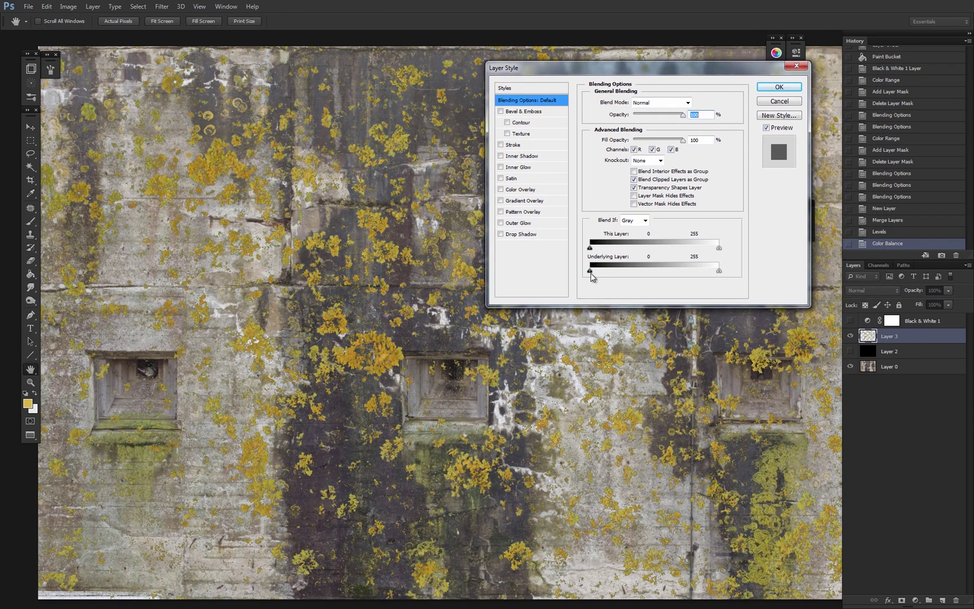
left_click_drag(590, 271, 618, 273)
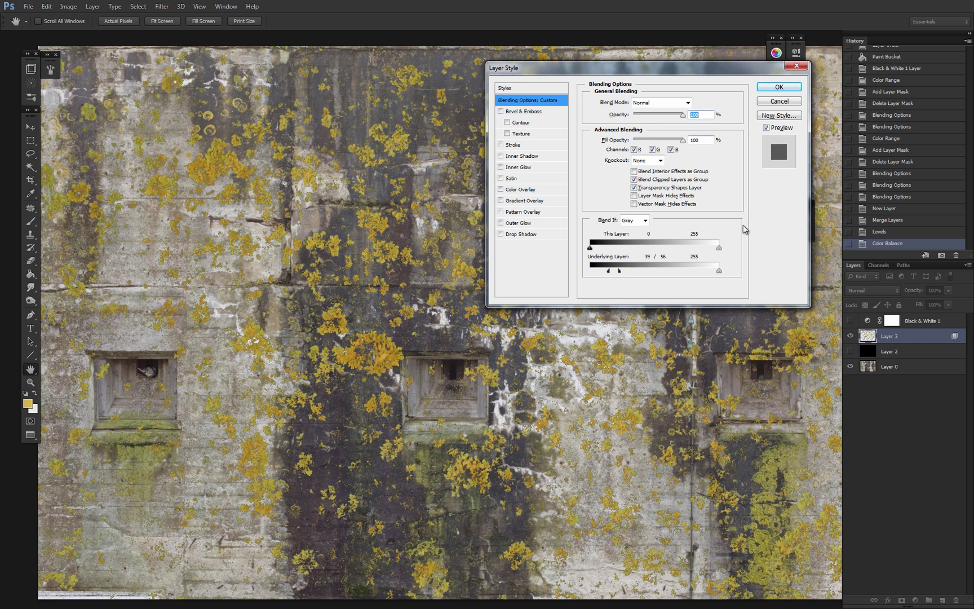
left_click_drag(721, 272, 662, 274)
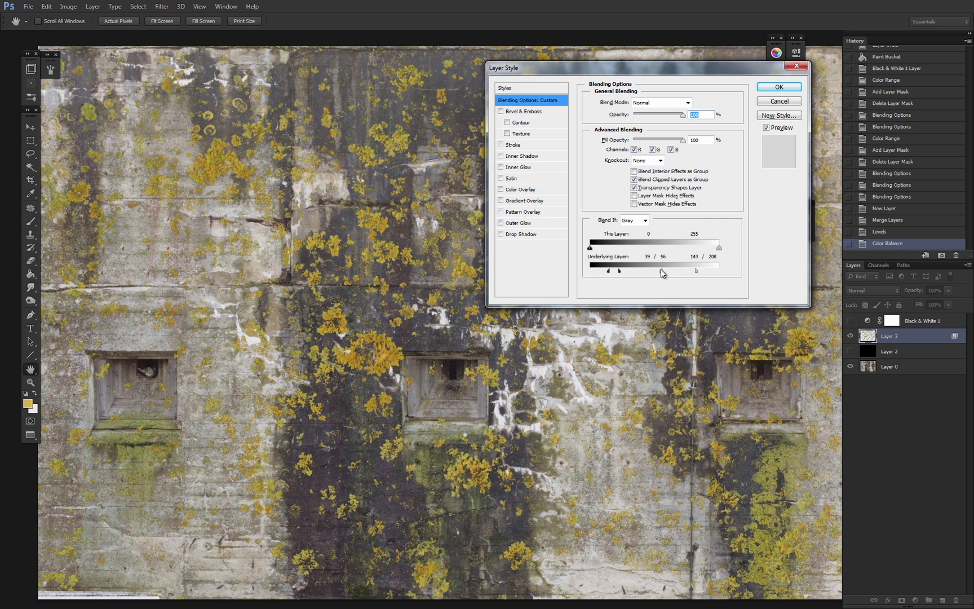
key("Return")
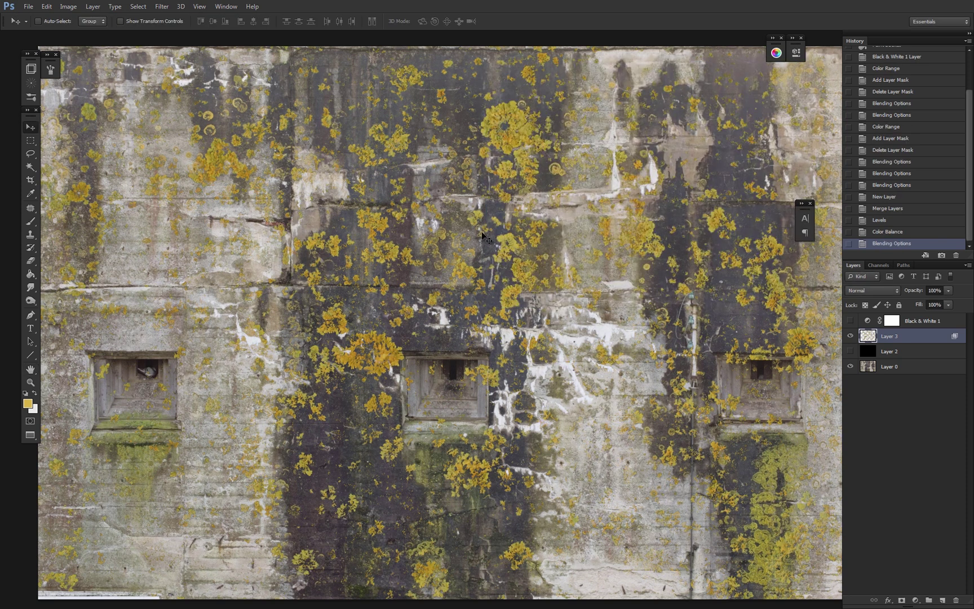
- Apply Color Balance to Layer 3's midtones with green at +15 and blue at +8
key("ctrl+b")
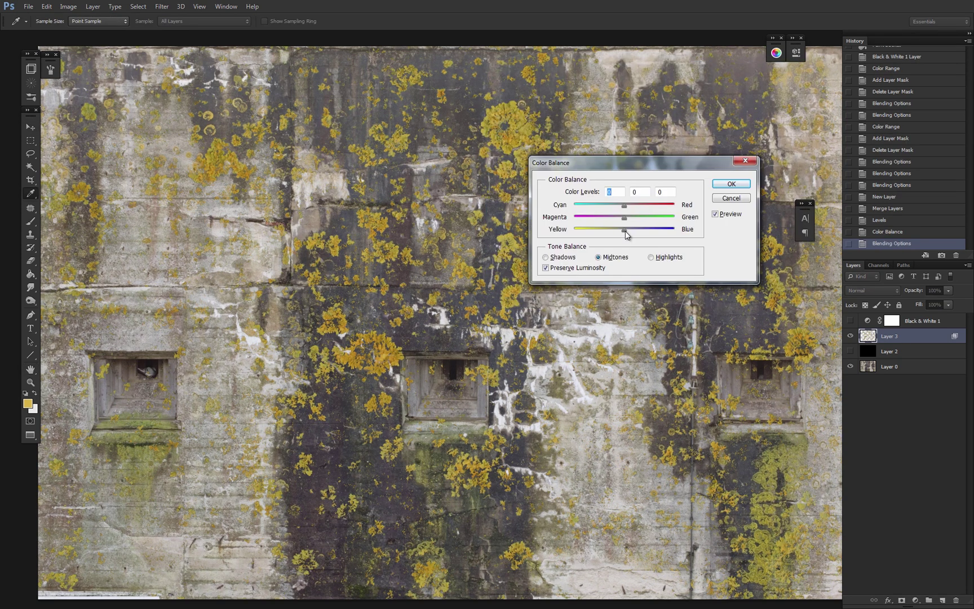
mouse_move(626, 232)
left_mouse_down()
mouse_move(615, 232)
mouse_move(633, 235)
mouse_move(628, 225)
left_mouse_up()
left_click(629, 220)
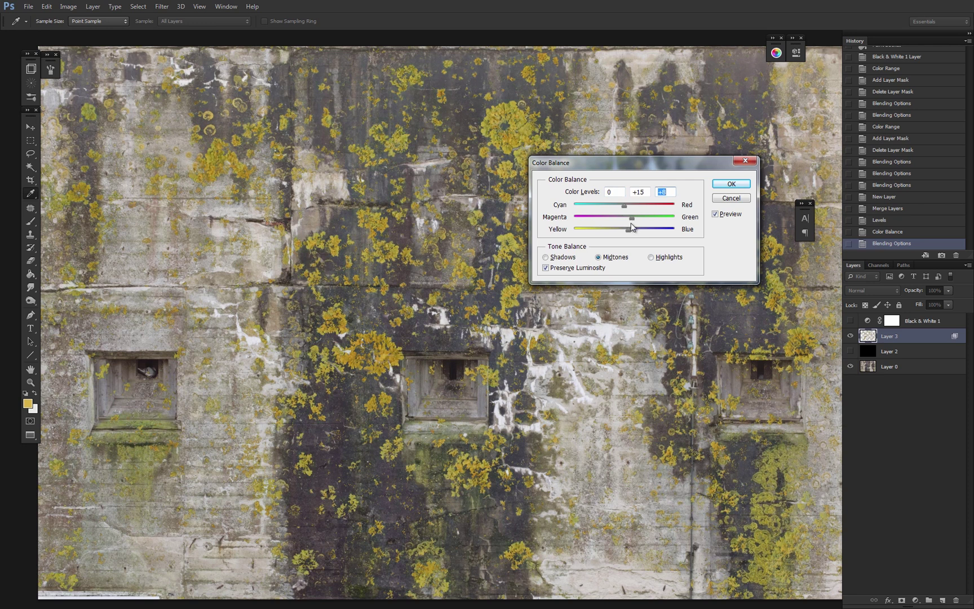
left_click(731, 184)
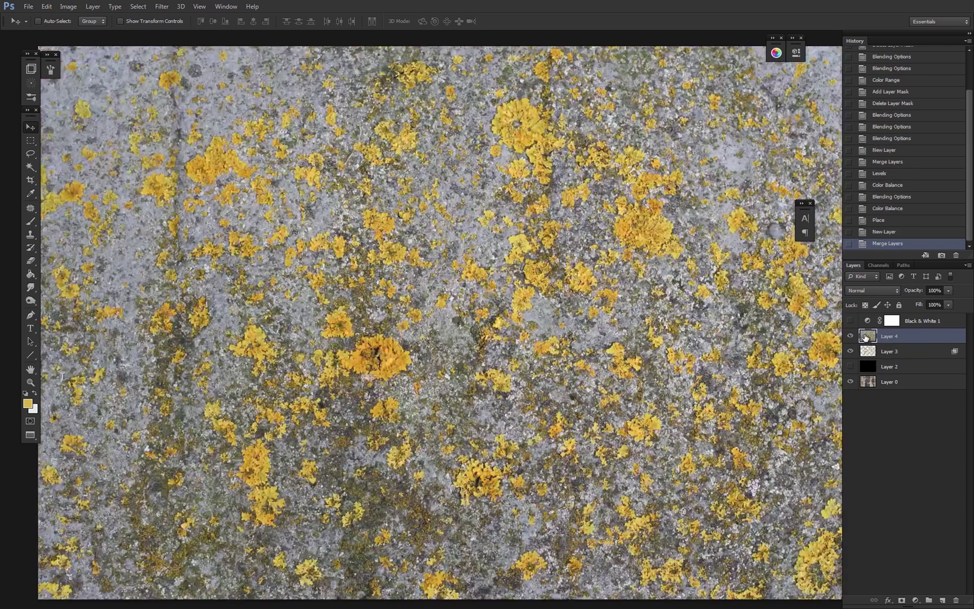
- Try Blend If on Layer 4's Blue channel with This Layer's highlights at 160
double_click(866, 335)
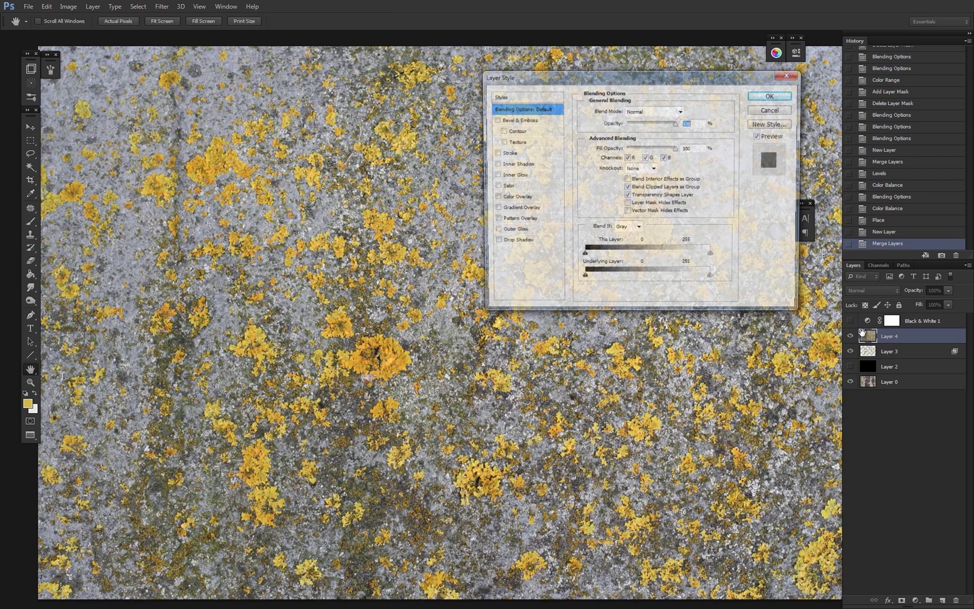
left_click(638, 229)
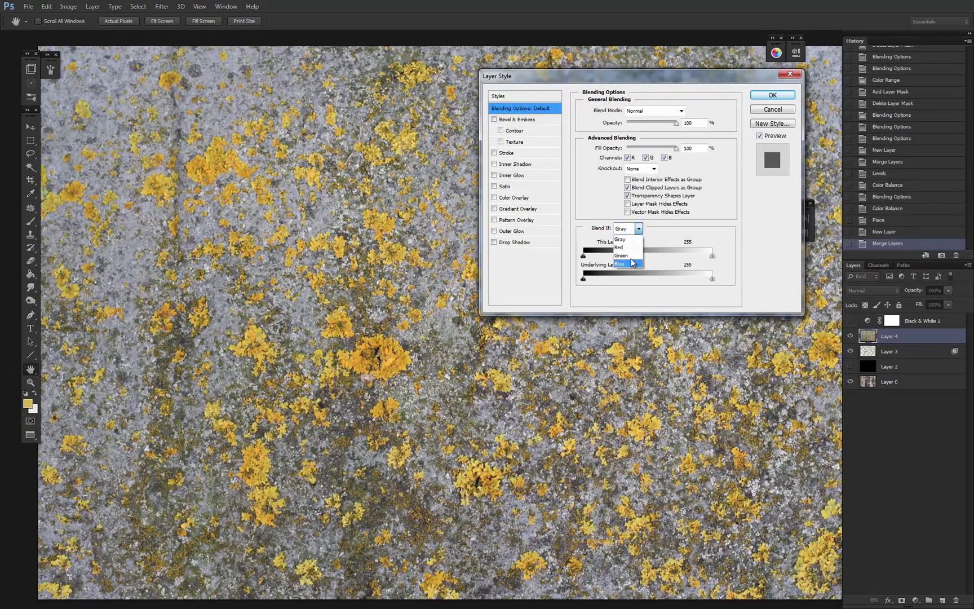
left_click(622, 263)
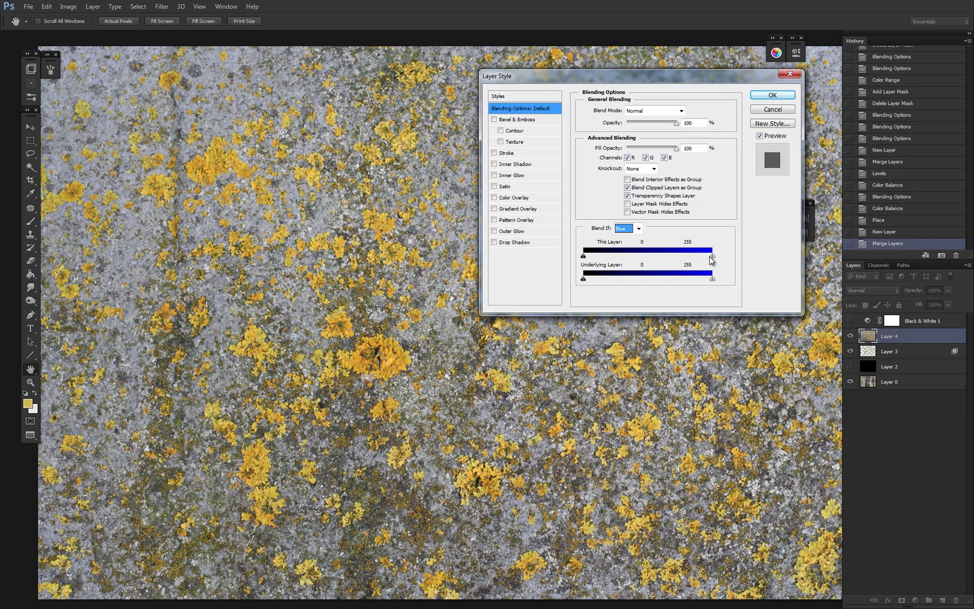
mouse_move(712, 256)
left_mouse_down()
mouse_move(644, 261)
mouse_move(716, 261)
left_mouse_up()
mouse_move(582, 256)
left_mouse_down()
mouse_move(632, 257)
mouse_move(585, 257)
left_mouse_up()
left_click_drag(616, 79, 603, 122)
mouse_move(570, 293)
left_mouse_down()
mouse_move(617, 293)
mouse_move(570, 293)
left_mouse_up()
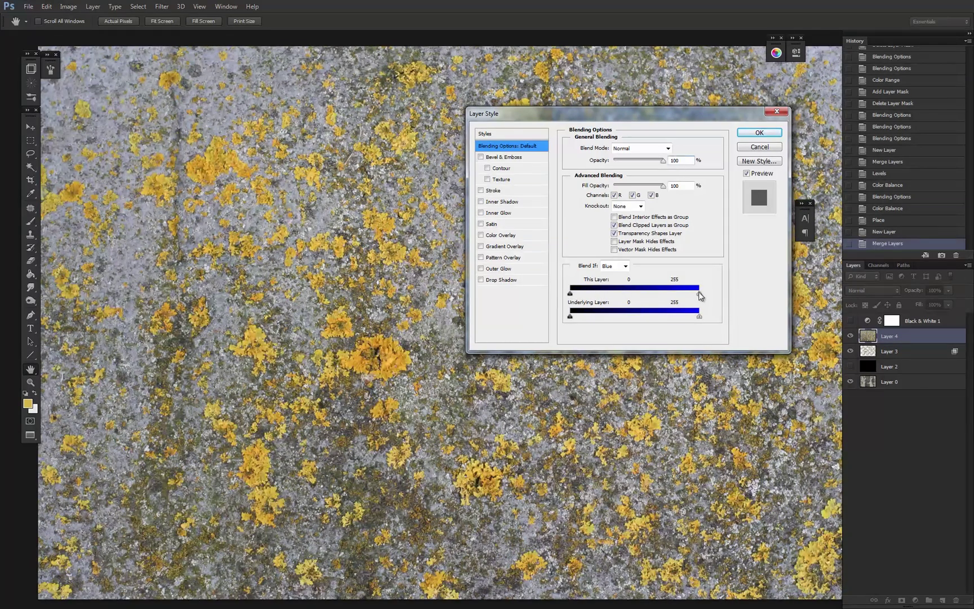
left_click_drag(699, 293, 651, 293)
- Try Layer 4's Green channel Blend If with This Layer's shadows at 65, and discard all the blending changes
left_click(625, 266)
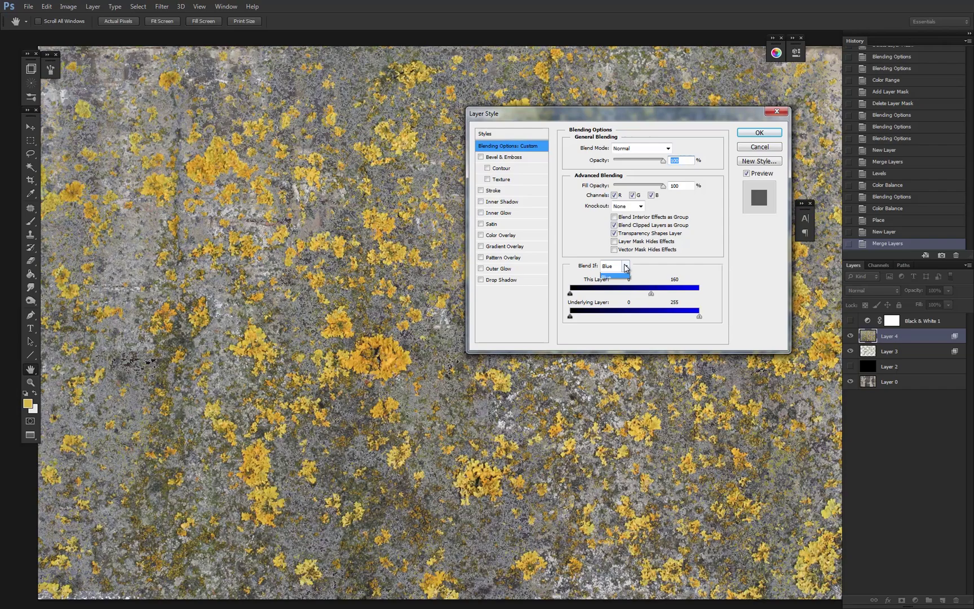
left_click(612, 286)
mouse_move(571, 295)
left_mouse_down()
mouse_move(656, 301)
mouse_move(570, 294)
left_mouse_up()
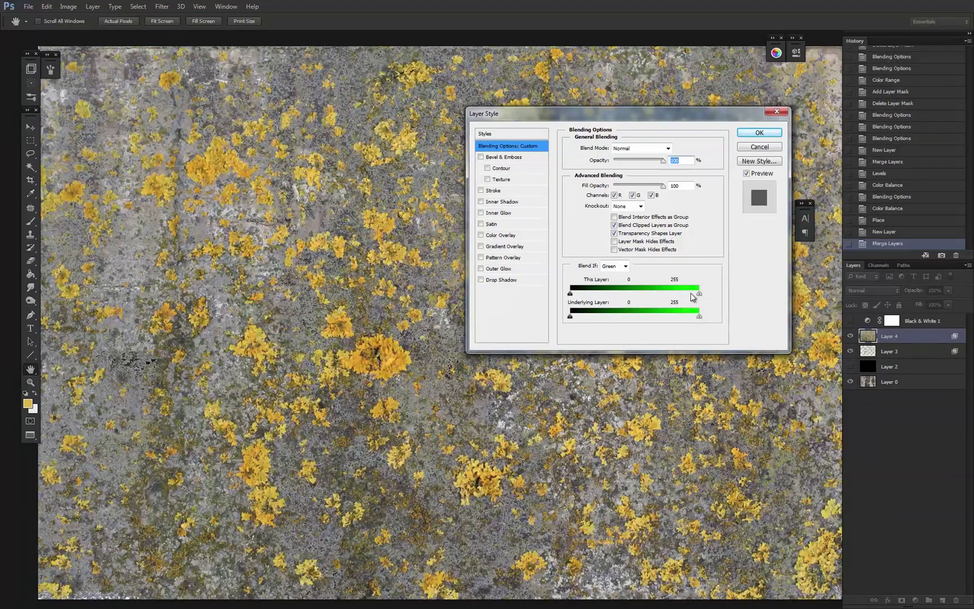
left_click_drag(693, 297, 752, 302)
left_click(624, 266)
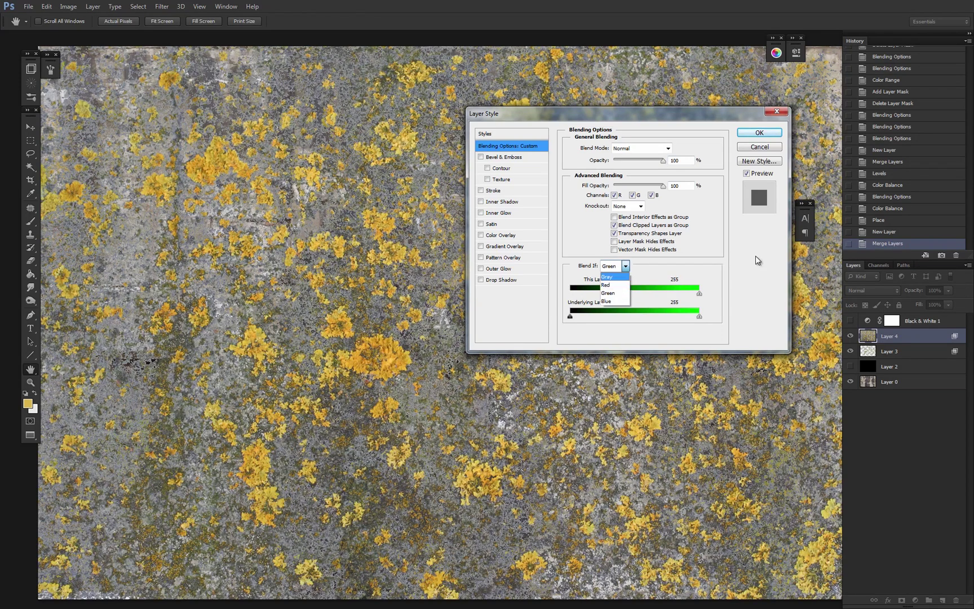
left_click(764, 280)
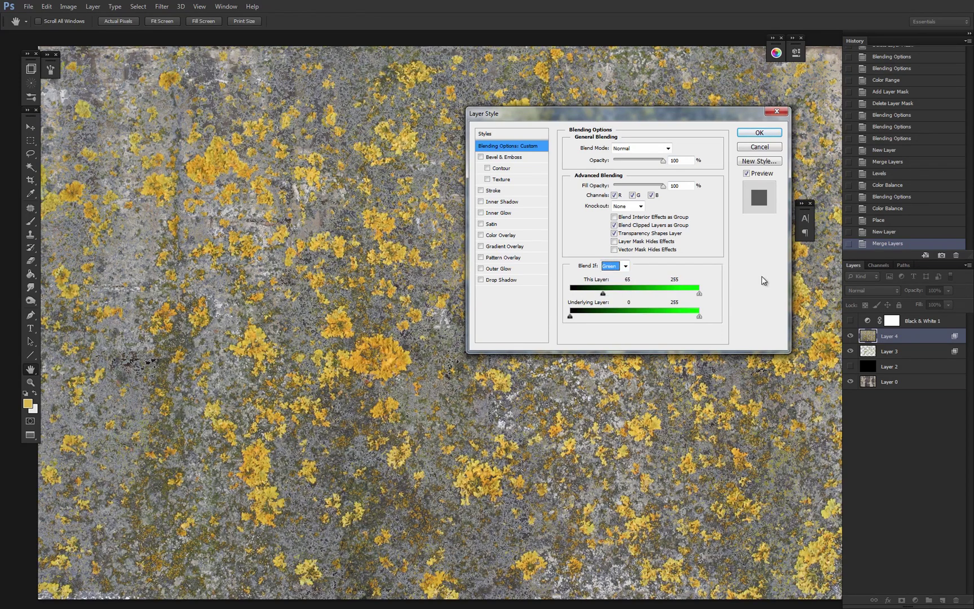
left_click(759, 147)
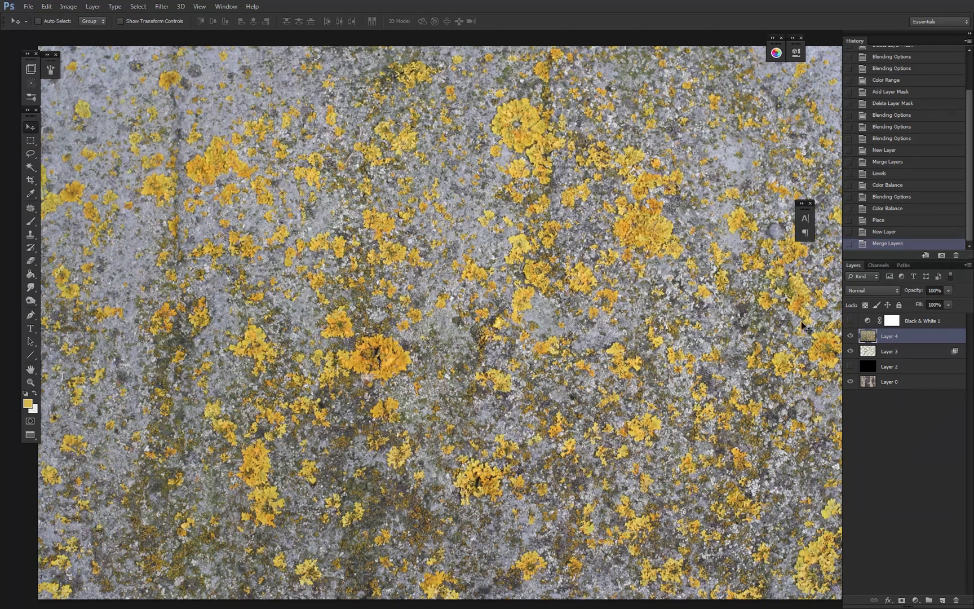
- Review the Gray, Red, Green and Blue channel options of Layer 4's Blend If setting
double_click(865, 336)
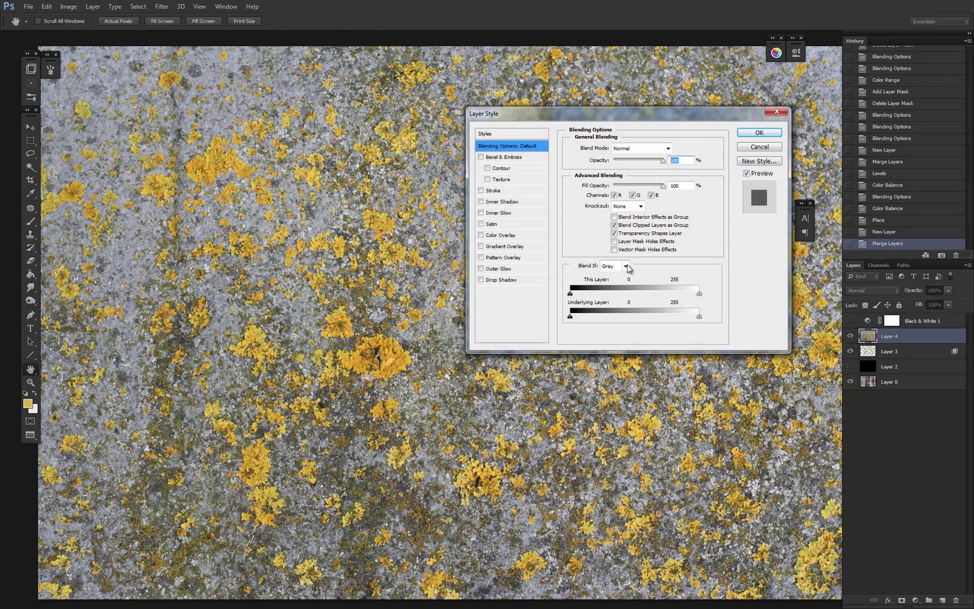
left_click(626, 266)
left_click(616, 277)
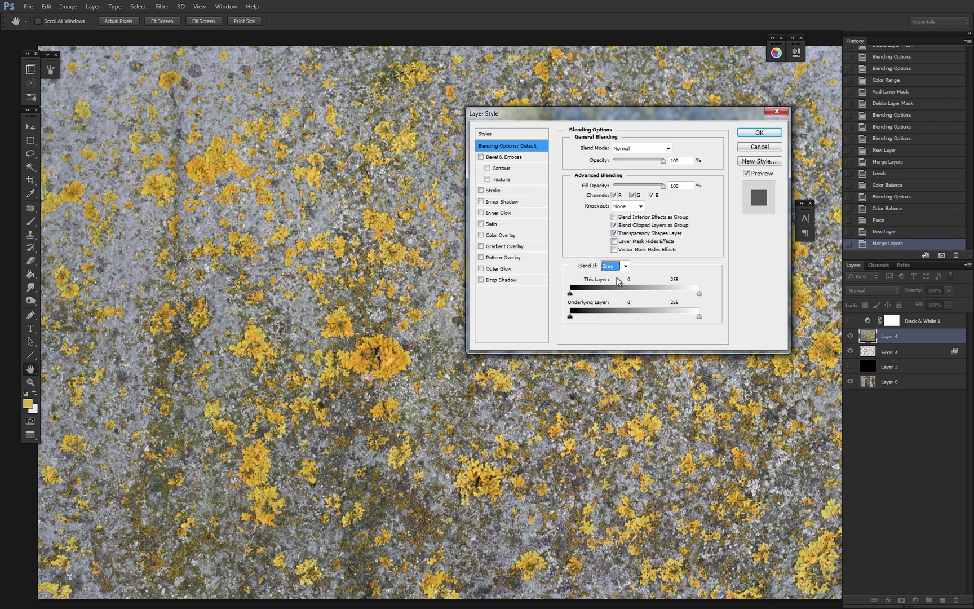
left_click(626, 266)
left_click(623, 285)
left_click(626, 267)
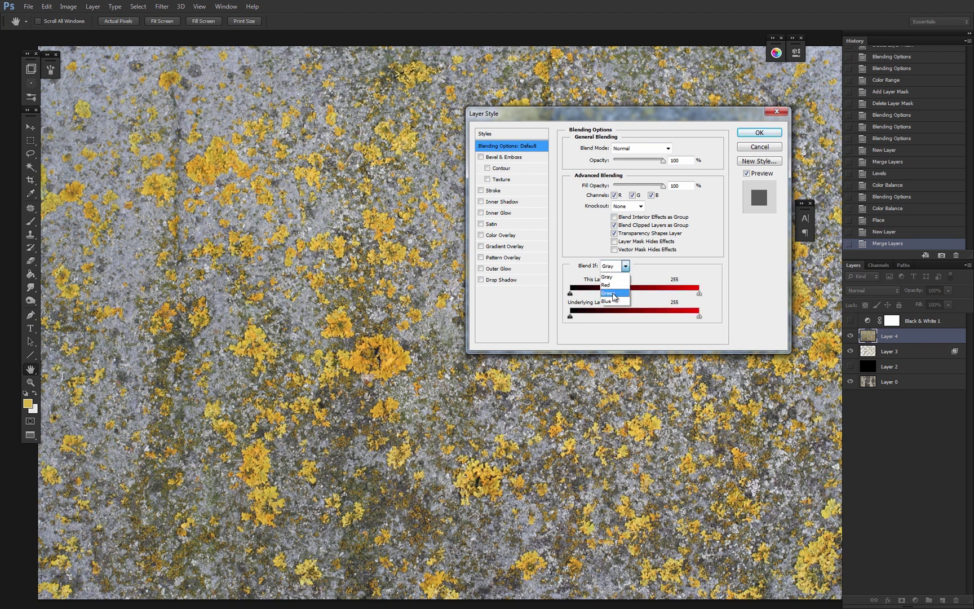
left_click(609, 293)
left_click(626, 266)
left_click(611, 302)
left_click(611, 305)
left_click(625, 266)
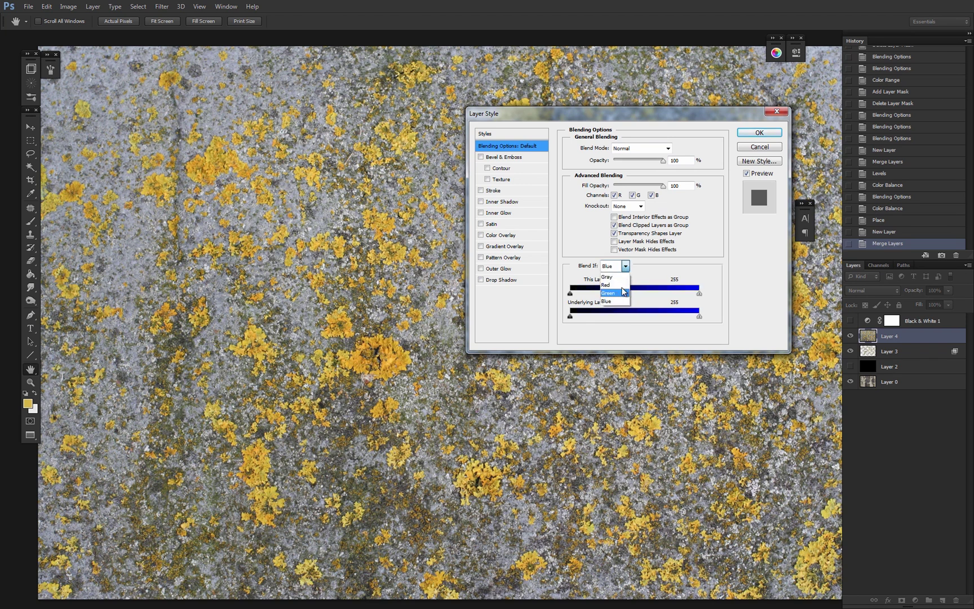
left_click(609, 293)
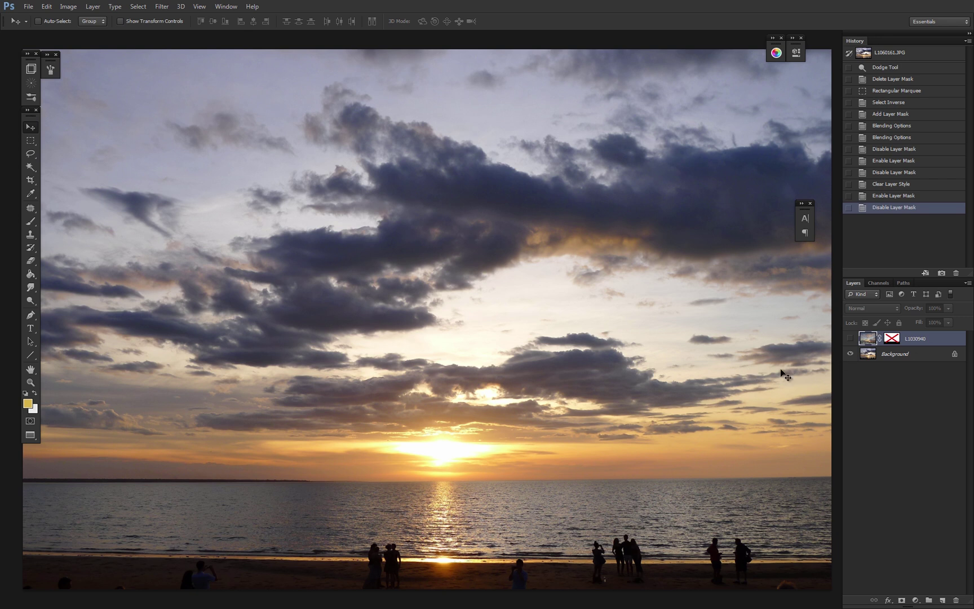
- Compare the L1030940 sky layer with the sunset Background, examine the Background's Red channel alone, and leave the L1030940 layer visible
left_click(851, 339)
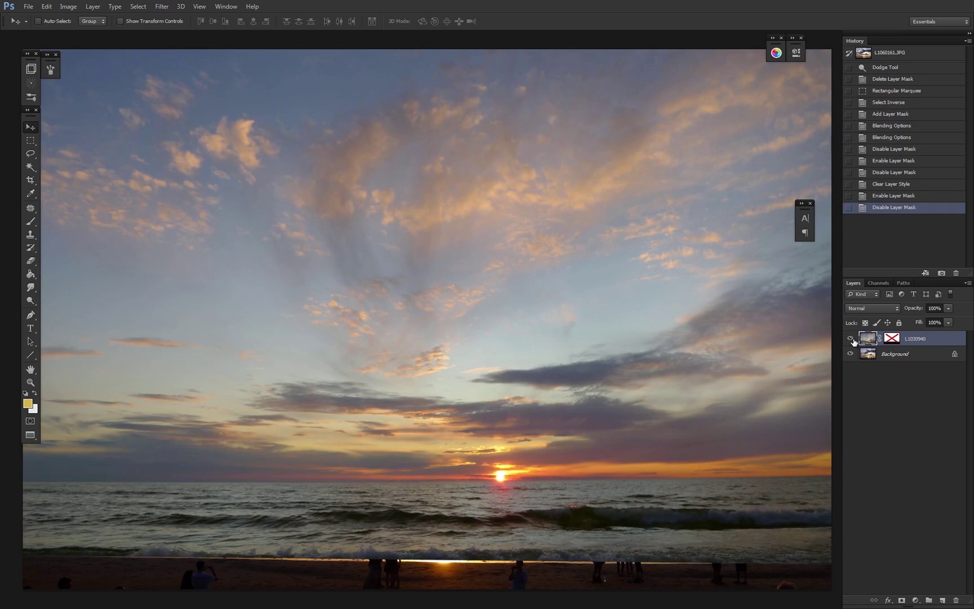
left_click(852, 338)
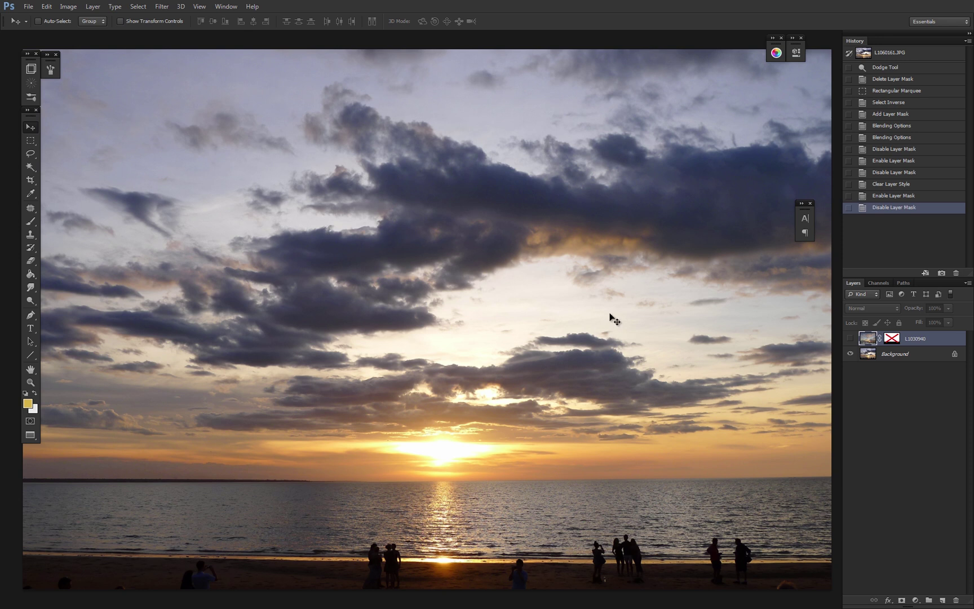
left_click(886, 283)
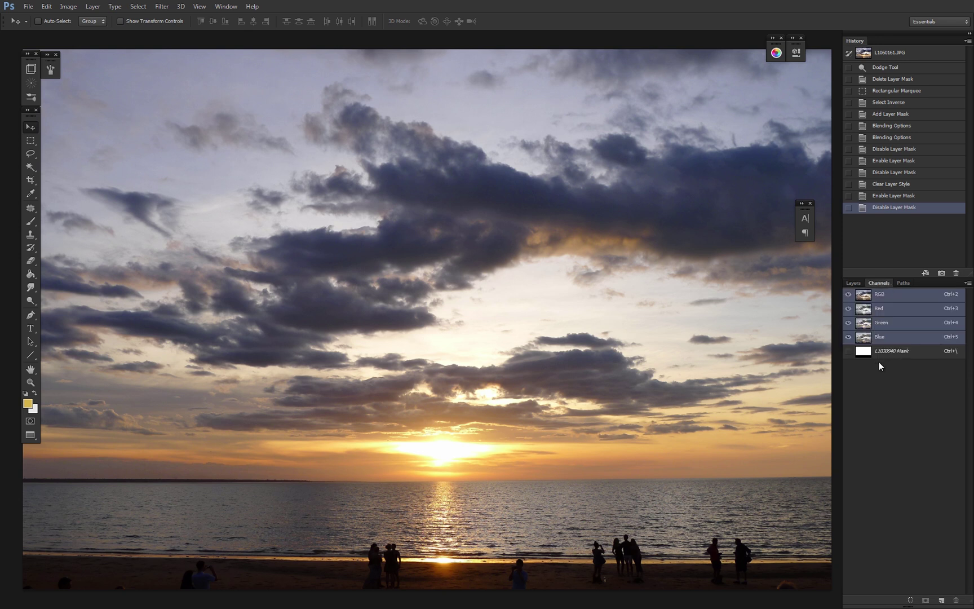
left_click(878, 309)
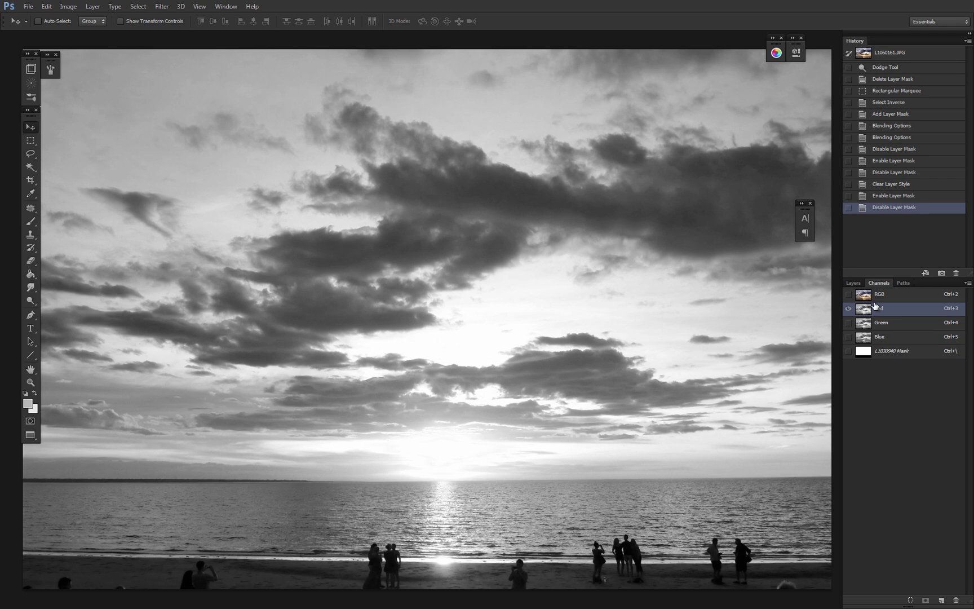
left_click(871, 297)
left_click(851, 283)
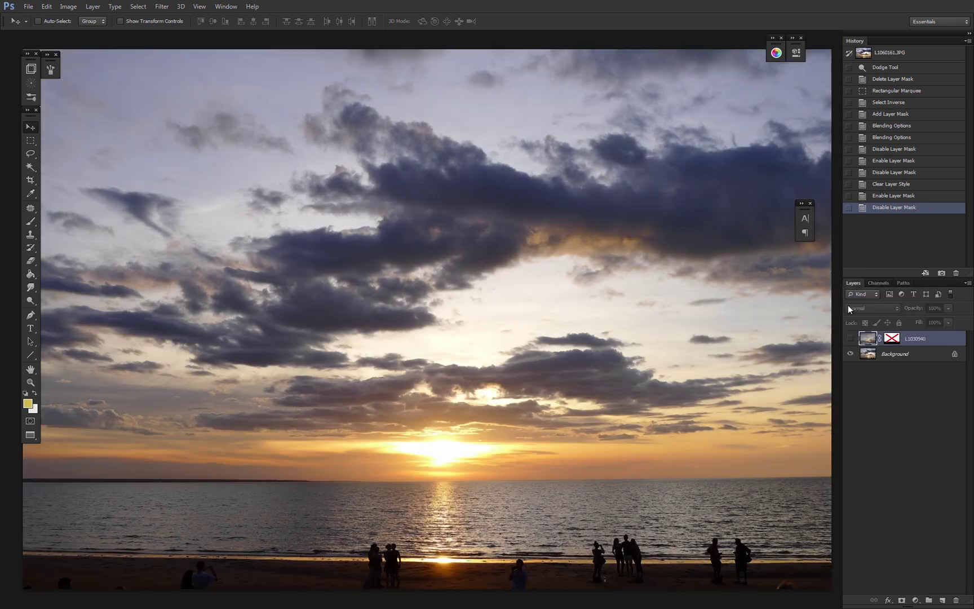
left_click(851, 339)
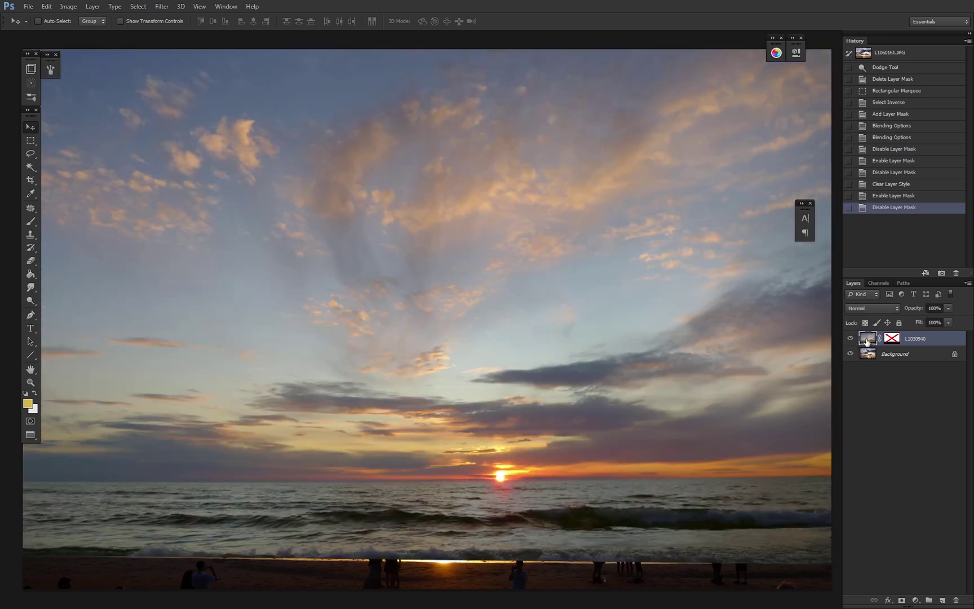
- Re-enable the L1030940 layer's mask and split the Underlying Layer shadows of its Red channel Blend If setting
left_click(888, 338, "shift")
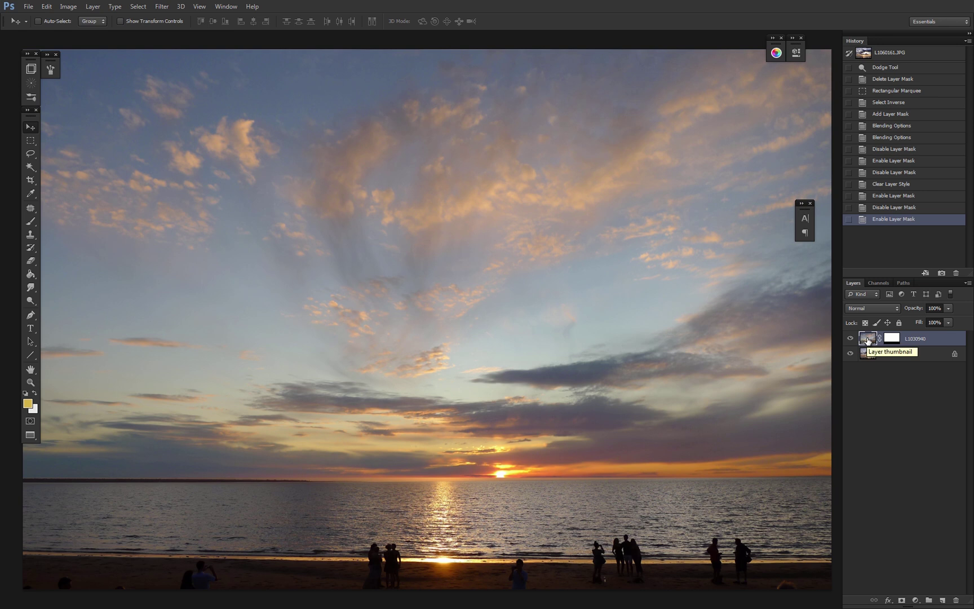
double_click(868, 339)
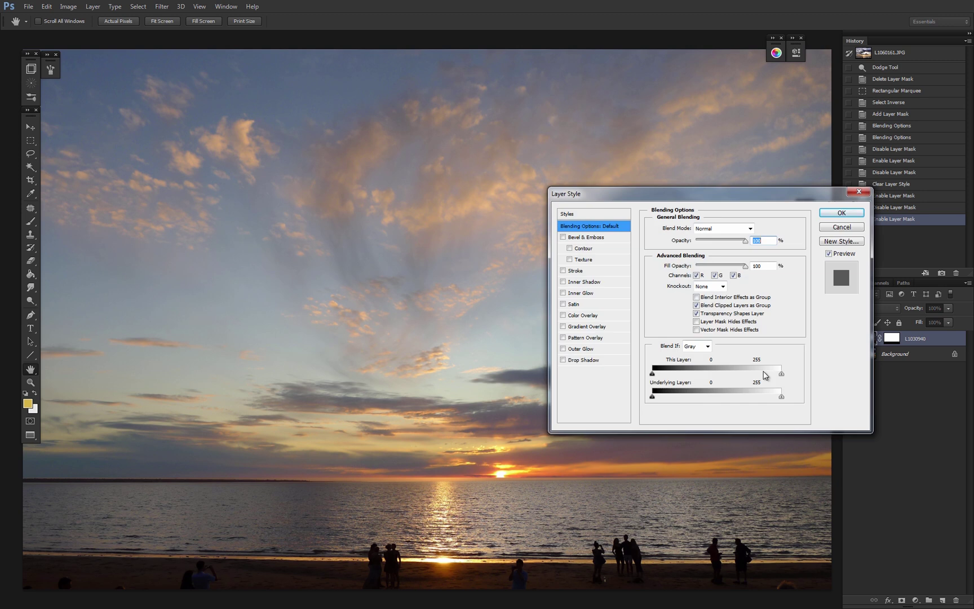
left_click(707, 346)
left_click(703, 364)
mouse_move(781, 397)
left_mouse_down()
mouse_move(715, 398)
mouse_move(781, 397)
left_mouse_up()
mouse_move(652, 397)
left_mouse_down()
mouse_move(694, 398)
mouse_move(665, 398)
left_mouse_up()
mouse_move(694, 398)
left_mouse_down()
mouse_move(778, 398)
mouse_move(678, 398)
mouse_move(735, 398)
mouse_move(709, 398)
left_mouse_up()
- Split the L1030940 layer's Underlying Layer shadows in Blend If at 0/109 for Green and 0/138 for Blue
left_click(707, 346)
left_click(699, 371)
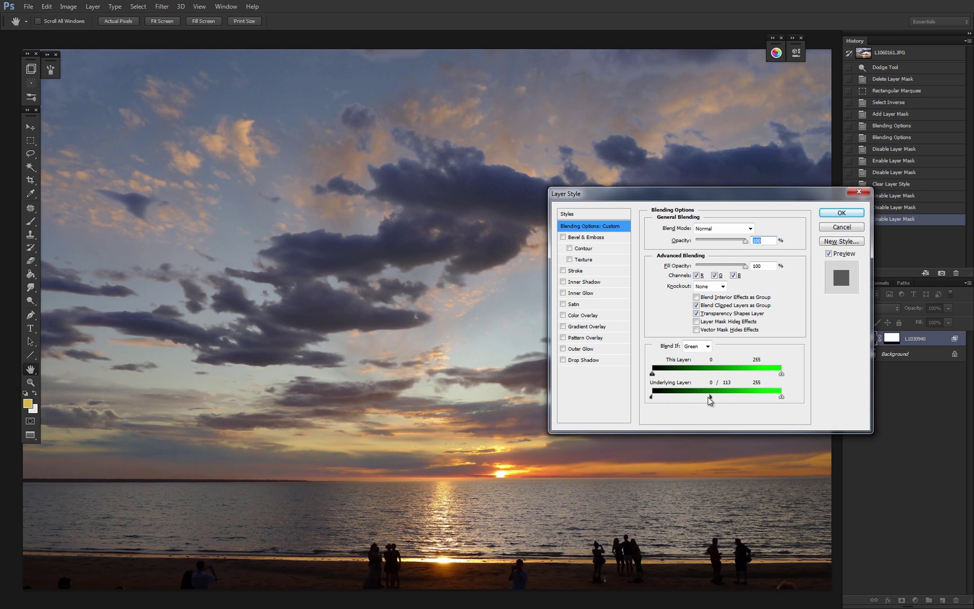
mouse_move(782, 397)
left_mouse_down()
mouse_move(770, 399)
mouse_move(783, 399)
left_mouse_up()
left_click(707, 346)
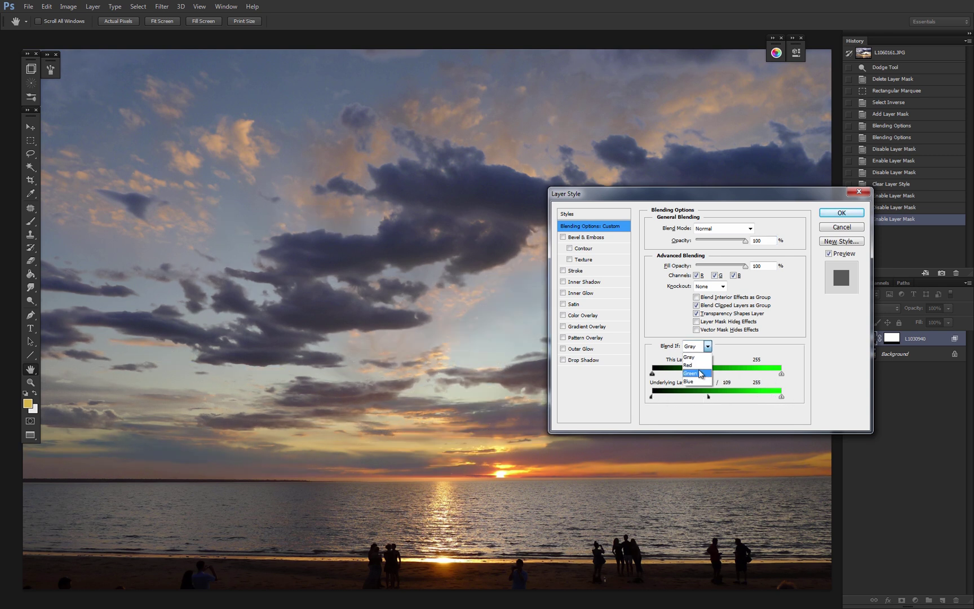
left_click(699, 363)
left_click(707, 346)
left_click(699, 380)
mouse_move(707, 400)
left_mouse_down()
mouse_move(652, 398)
mouse_move(725, 399)
left_mouse_up()
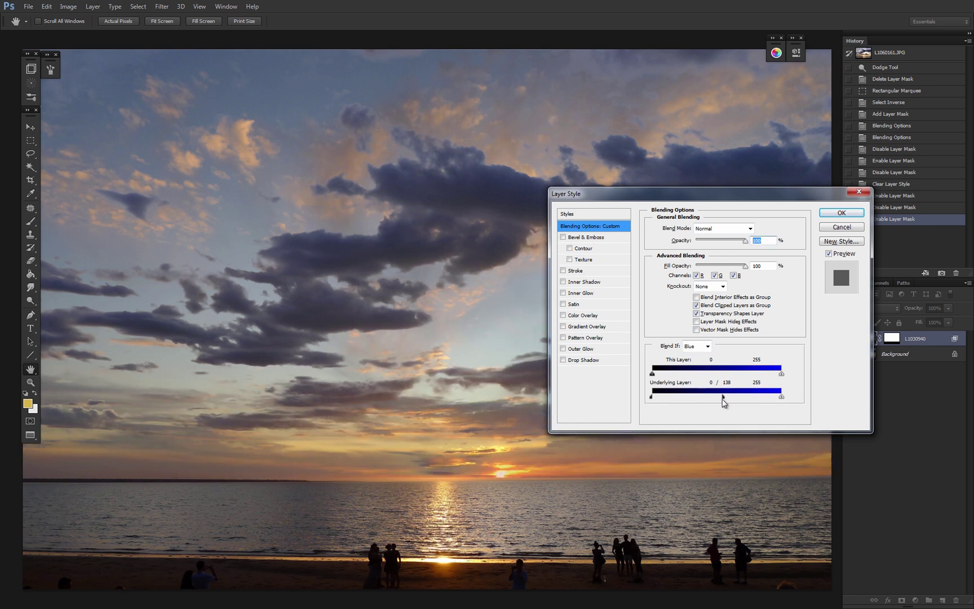
- Split This Layer's highlights in the L1030940 layer's Blend If at 132/255 for Red and 155/255 for Green
left_click(707, 346)
left_click(705, 358)
left_click(707, 346)
left_click(702, 365)
left_click_drag(781, 374, 737, 398)
left_click(708, 346)
left_click(690, 373)
left_click(708, 346)
left_click(688, 365)
left_click(708, 346)
left_click(688, 381)
left_click(708, 346)
left_click(689, 382)
left_click(708, 346)
left_click(703, 374)
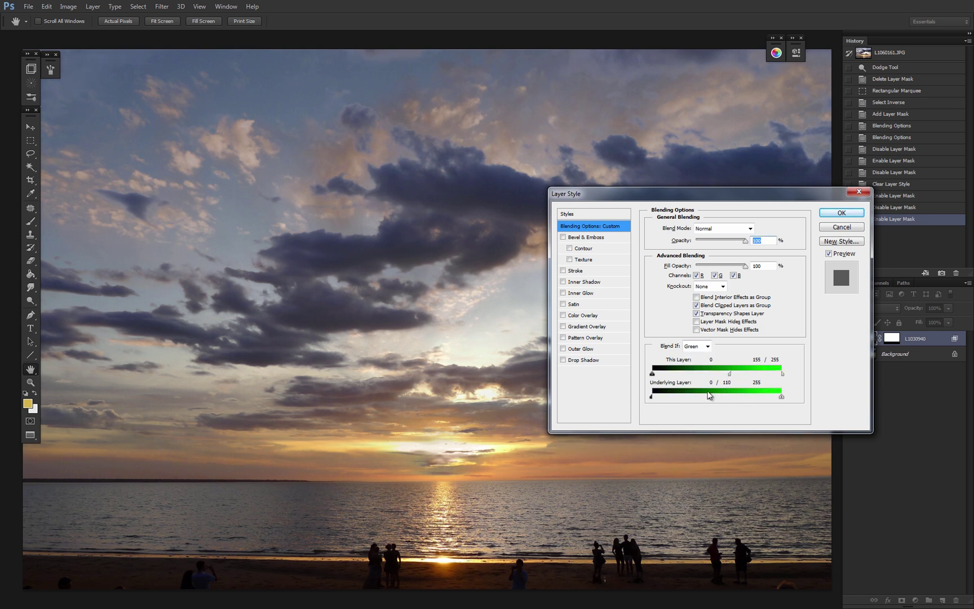
- Set the Red channel's Underlying Layer shadows to 42/139 and apply the L1030940 layer's blending options
left_click(708, 346)
left_click(688, 381)
left_click(708, 346)
left_click(688, 365)
left_click_drag(698, 396, 672, 398)
left_click(707, 346)
left_click(701, 366)
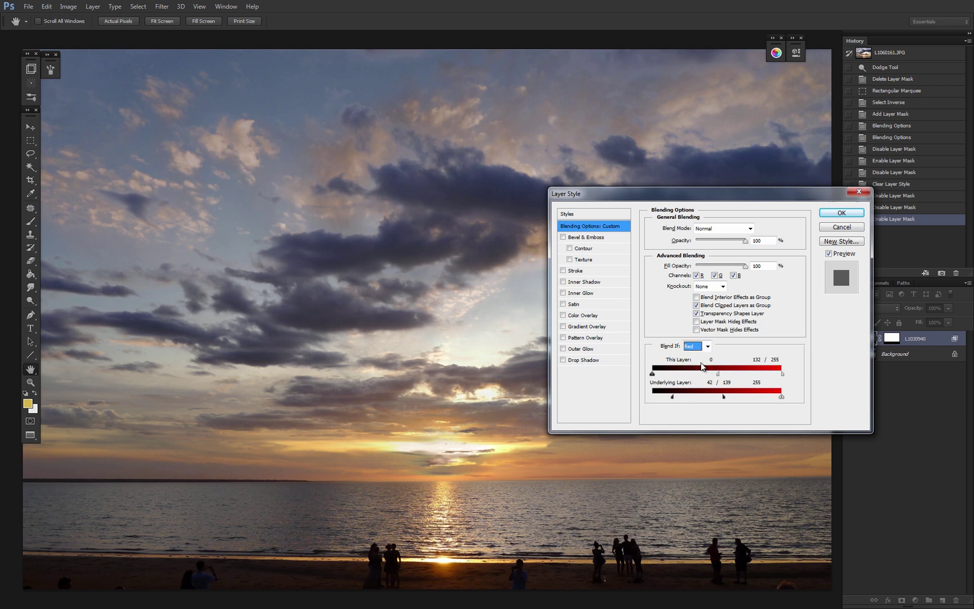
left_click(842, 212)
- Paint black on the L1030940 layer's mask around the low sun and along the sea horizon, and compare the result
left_click(30, 221)
left_click(892, 340)
left_click(454, 462)
left_click(451, 496)
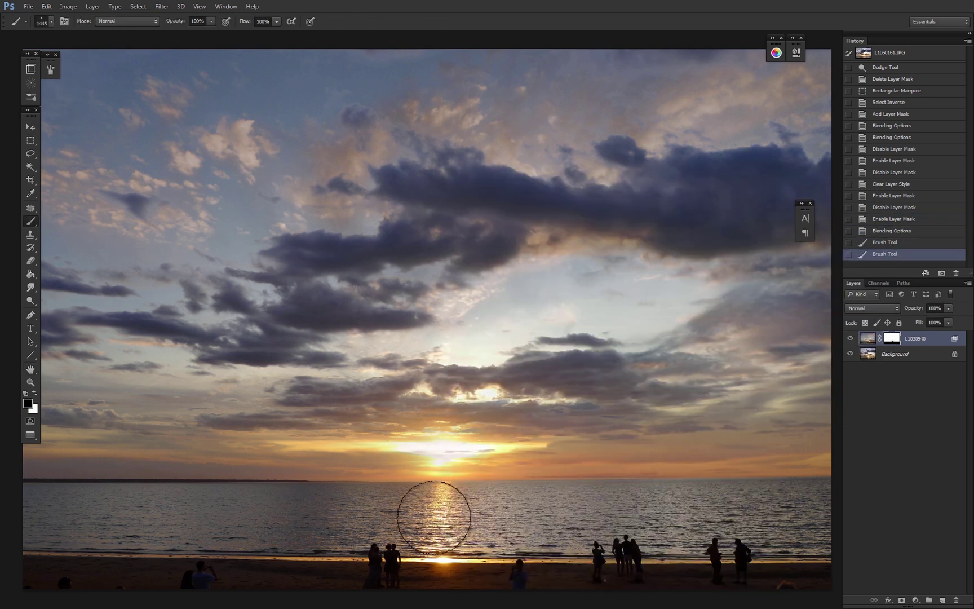
left_click(497, 521)
left_click(690, 514)
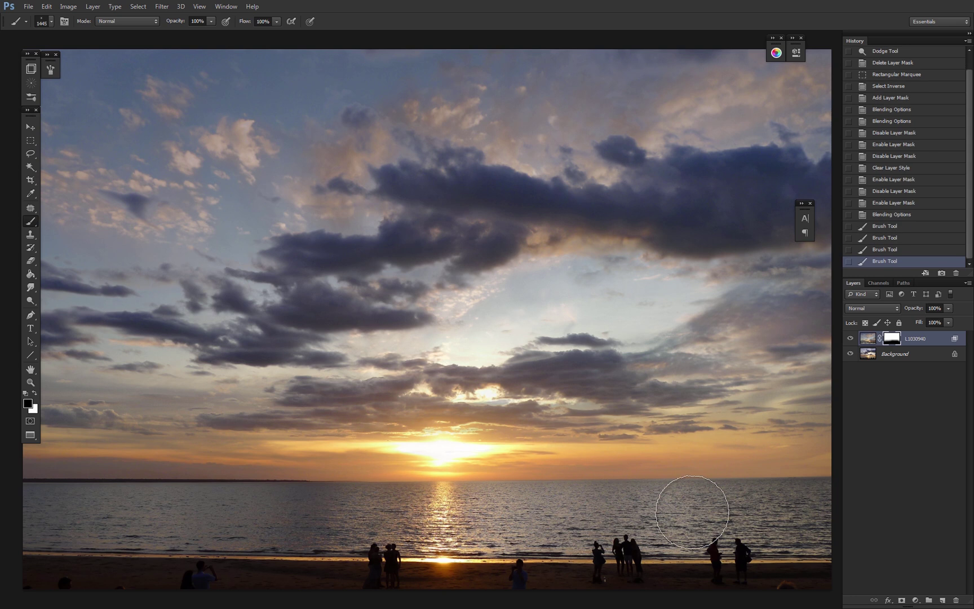
left_click(692, 512)
left_click(794, 508)
left_click(850, 338)
left_click(851, 338)
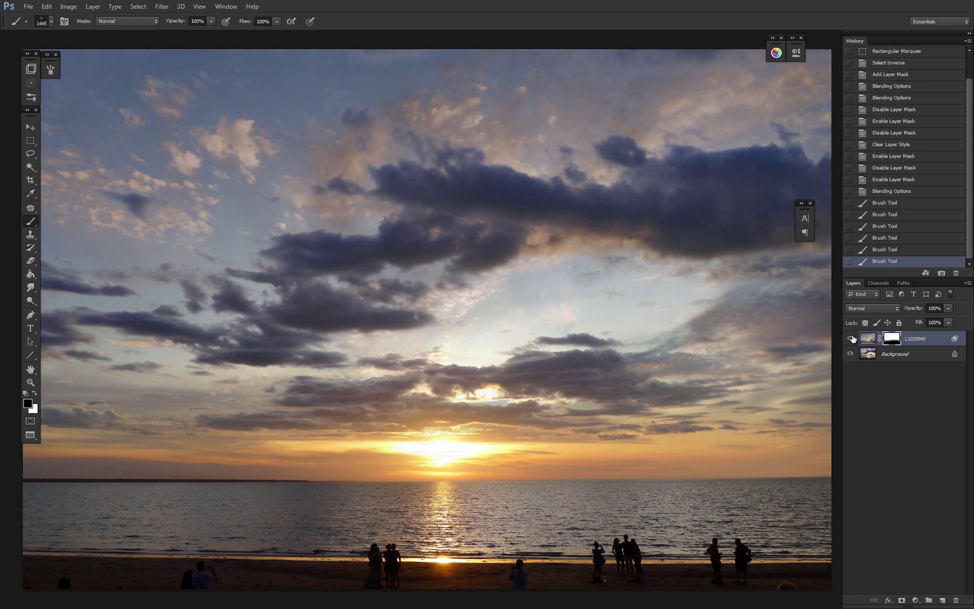
- Adjust the L1030940 image's color balance in the midtones and highlights, with the highlights at +1, +3 and -6
left_click(867, 339)
key("ctrl+b")
left_click_drag(624, 205, 623, 217)
left_click_drag(624, 230, 621, 230)
left_click(652, 257)
left_click_drag(624, 218, 626, 218)
left_click_drag(625, 206, 625, 206)
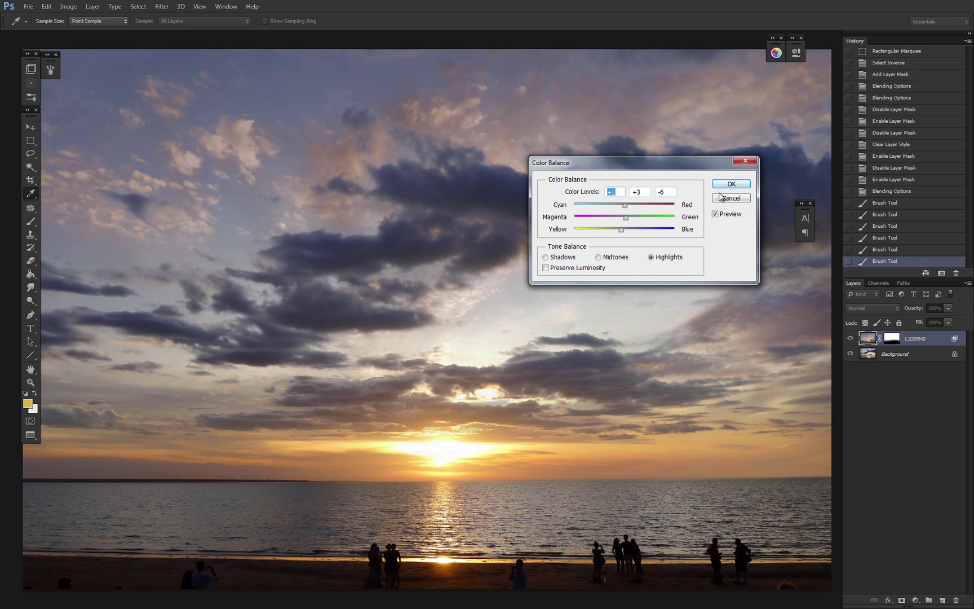
left_click(726, 185)
- Duplicate the L1030940 layer, set the copy's blend mode to Hard Light after trying Lighten and Soft Light, and compare its effect
left_click_drag(902, 342, 903, 334, "alt")
left_click(872, 309)
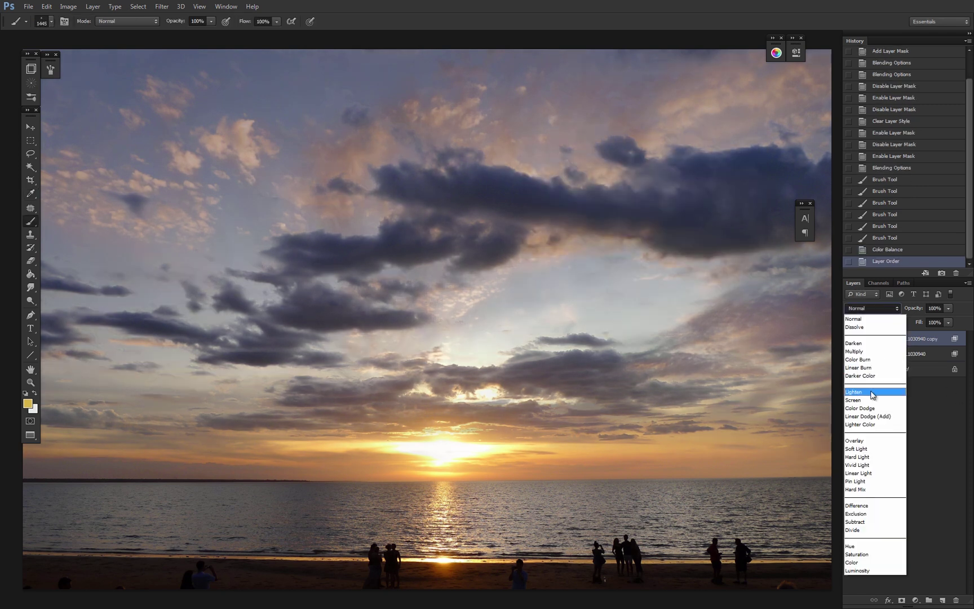
left_click(873, 392)
left_click(873, 308)
left_click(871, 450)
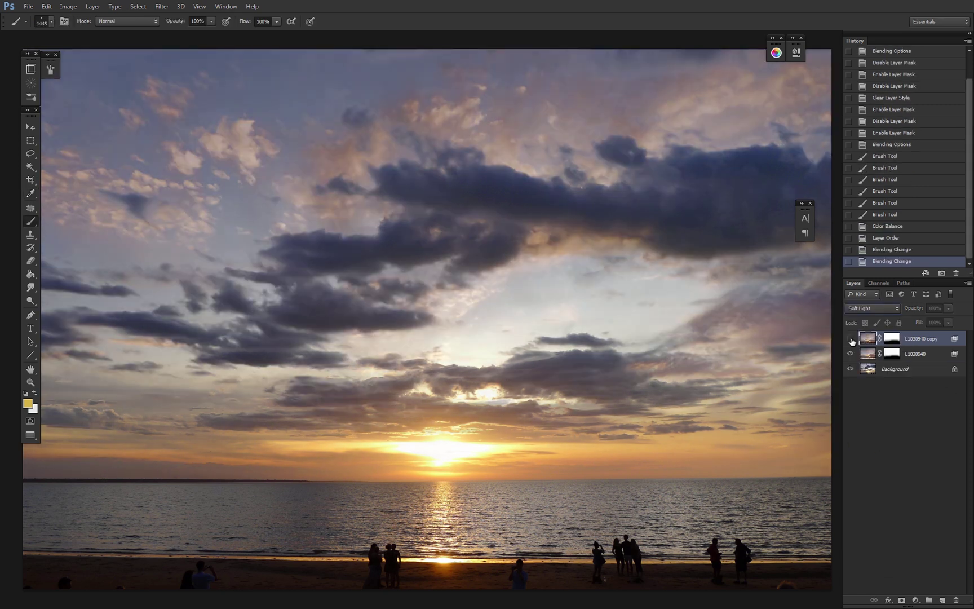
left_click(888, 311)
left_click(871, 458)
left_click(850, 339)
left_click(850, 339)
left_click(850, 339)
left_click(850, 338)
- Paint black on the L1030940 copy layer's mask across the sea just below the horizon
left_click(892, 338)
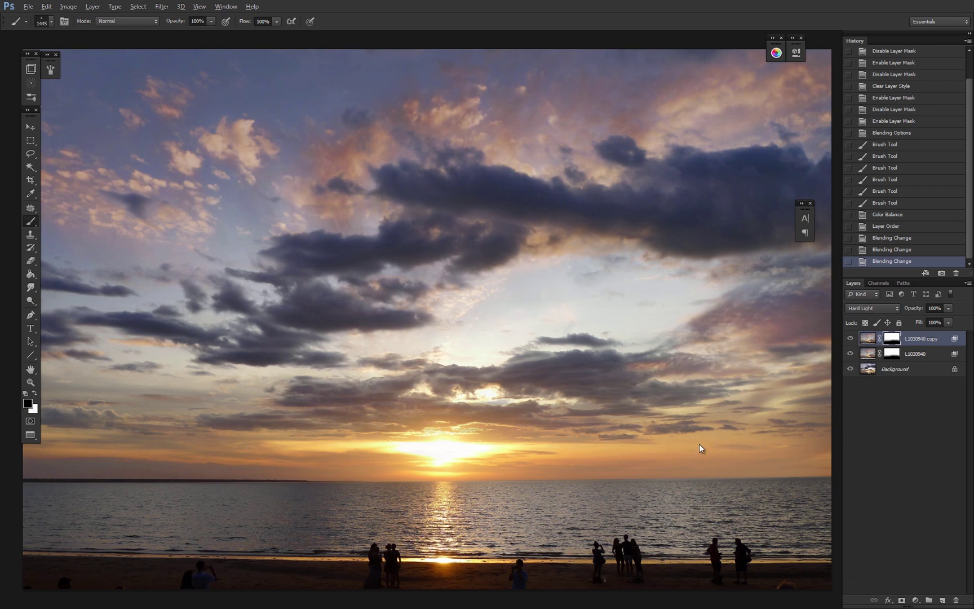
left_click(800, 500)
mouse_move(800, 500)
left_mouse_down()
mouse_move(276, 511)
mouse_move(81, 482)
left_mouse_up()
- Compare the blended sunset with the original sky by hiding and showing the two L1030940 layers
left_click(850, 338)
left_click(850, 338)
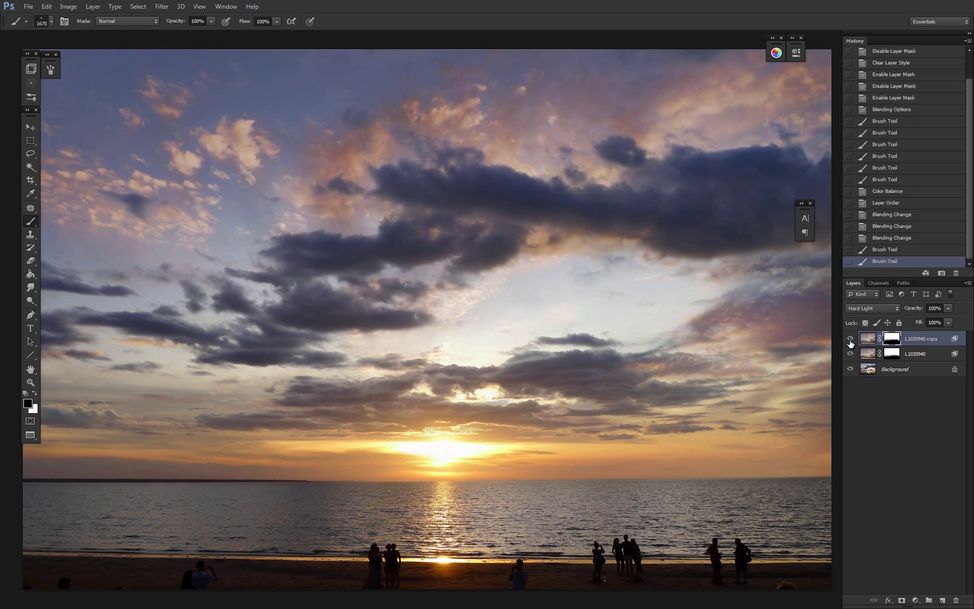
left_click(851, 338)
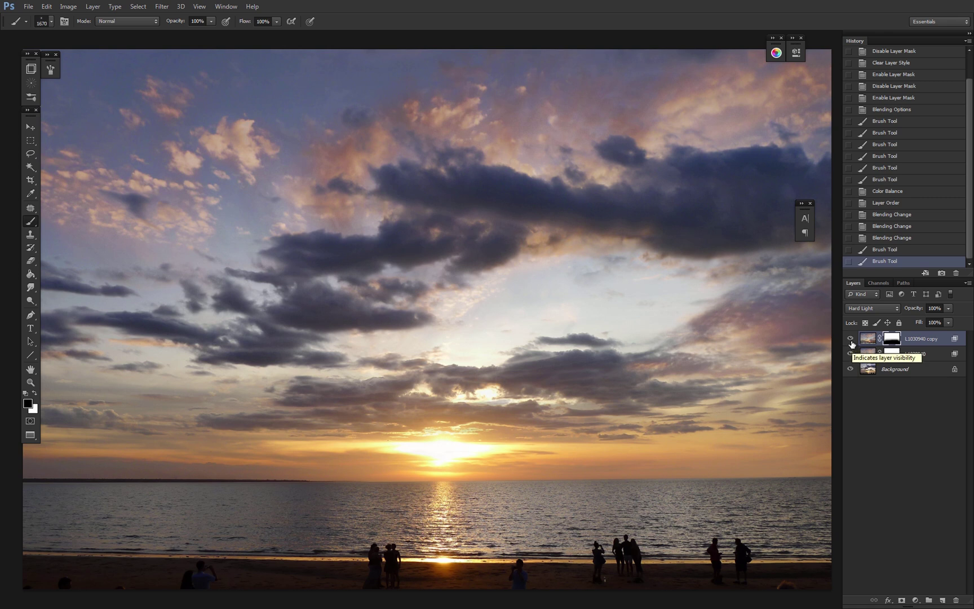
left_click(851, 340)
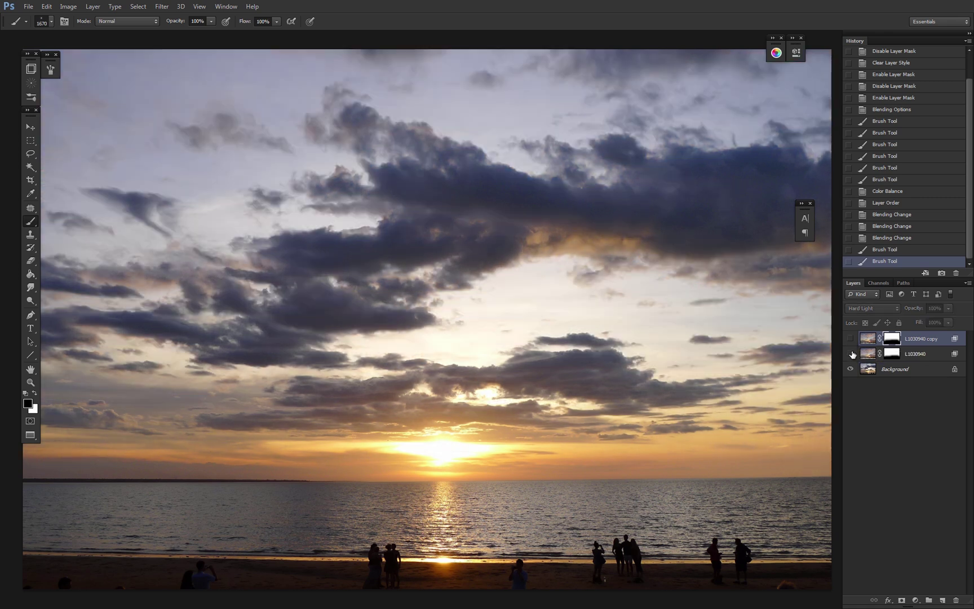
left_click(850, 339)
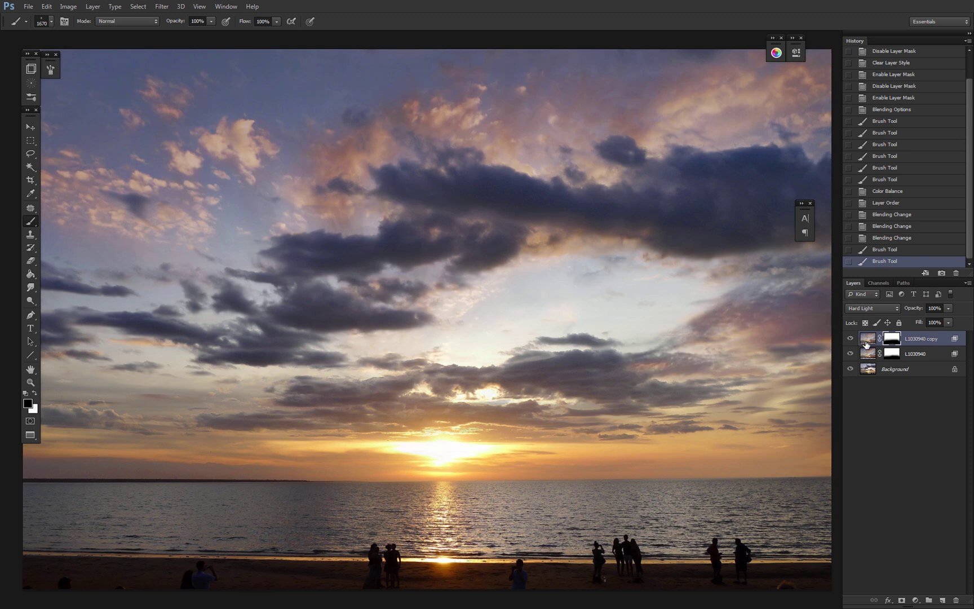
left_click(850, 338)
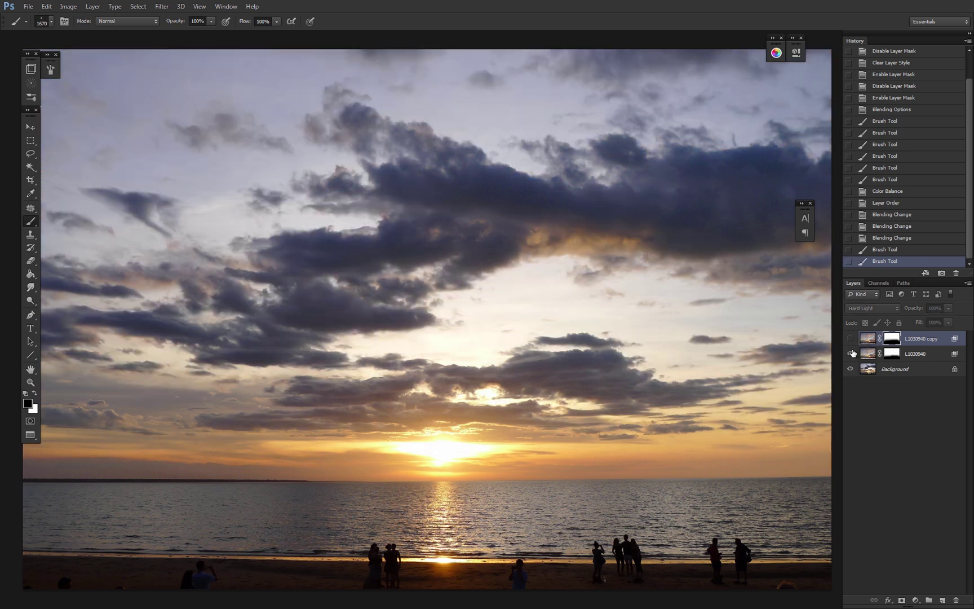
left_click(850, 339)
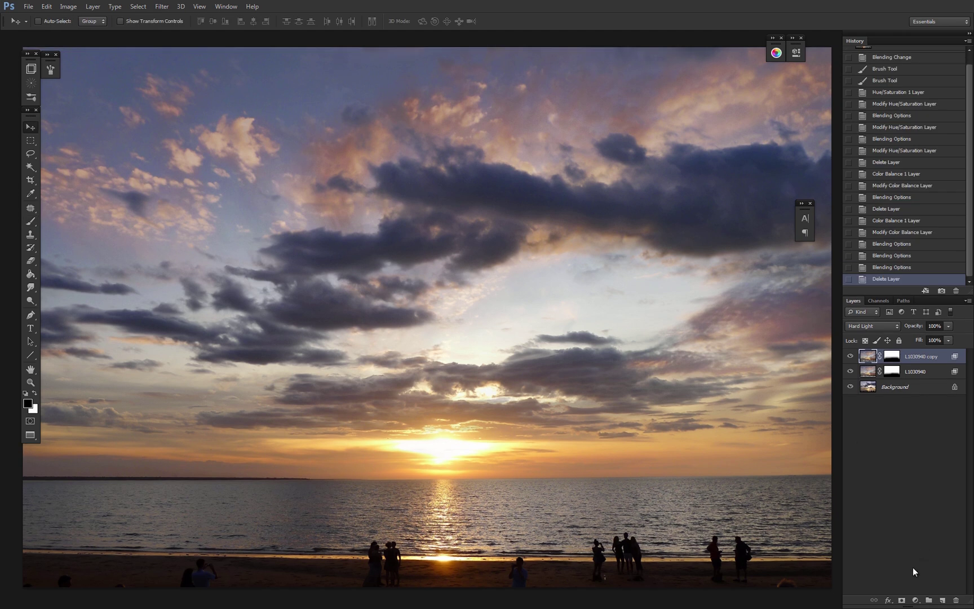
- Add a Color Balance adjustment layer with midtones at +26, -27 and -12 and the highlights' cyan–red value at -4
left_click(915, 601)
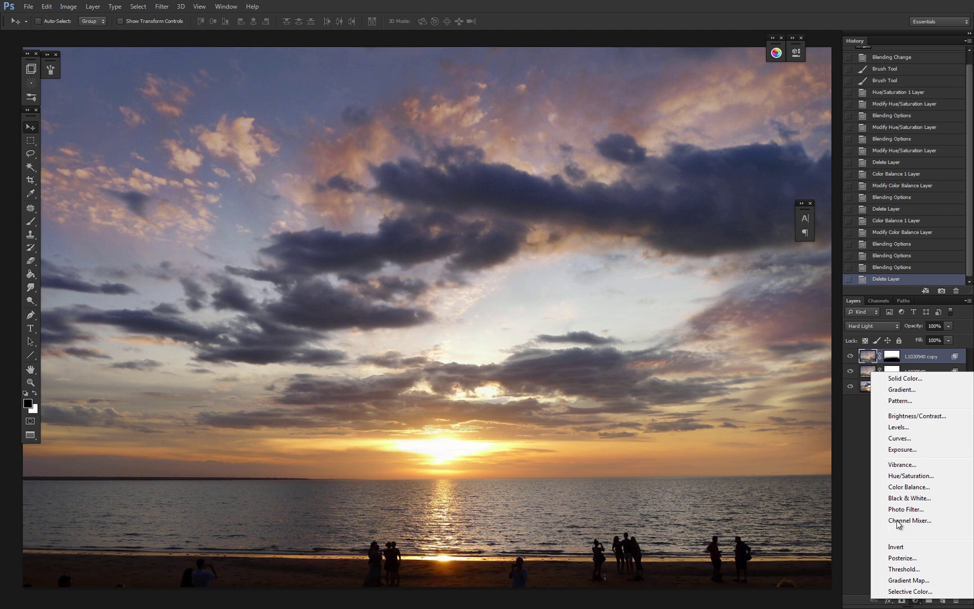
left_click(910, 487)
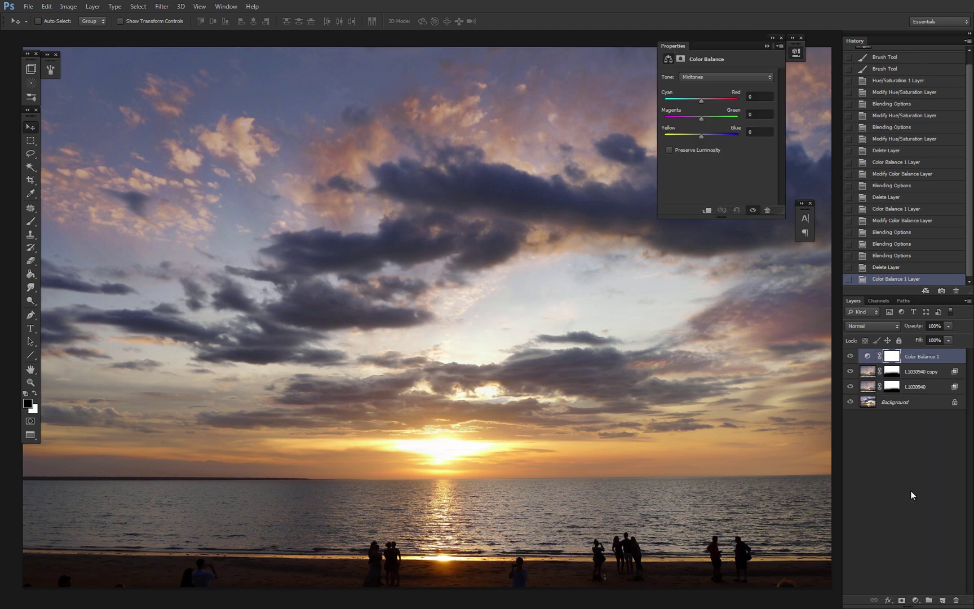
mouse_move(700, 101)
left_mouse_down()
mouse_move(697, 136)
mouse_move(691, 118)
left_mouse_up()
left_click(712, 77)
left_click(701, 104)
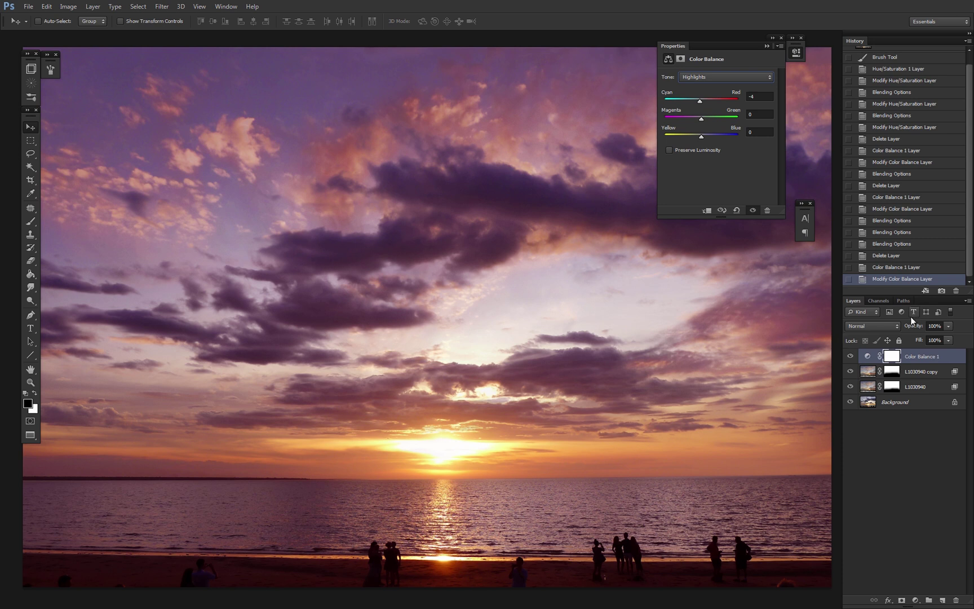
key("alt+2")
- Set the Color Balance layer's Gray Blend If with Underlying Layer shadows at 71/120, compare the preview, and apply it
double_click(956, 363)
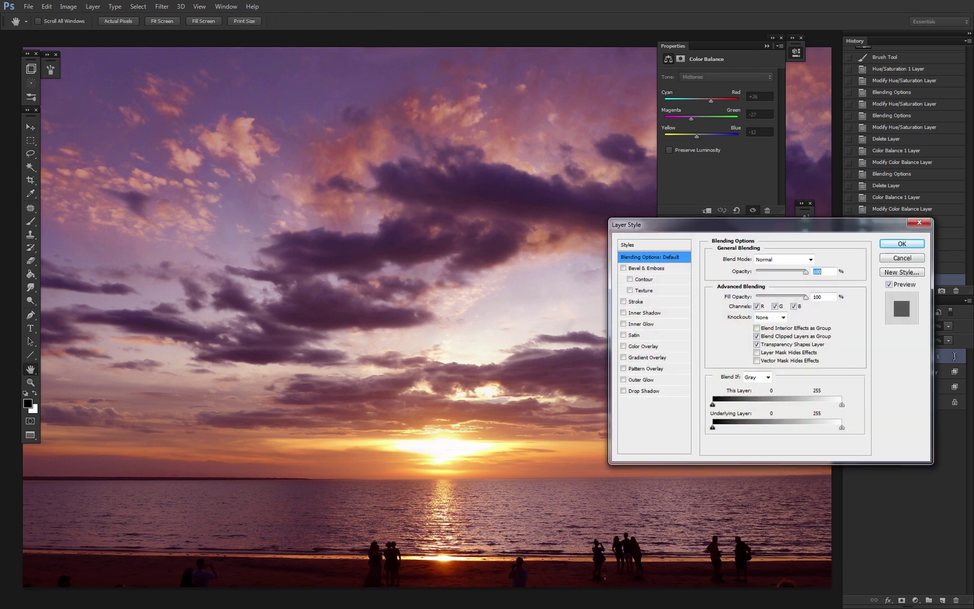
left_click_drag(716, 426, 774, 429)
left_click(891, 284)
left_click(891, 284)
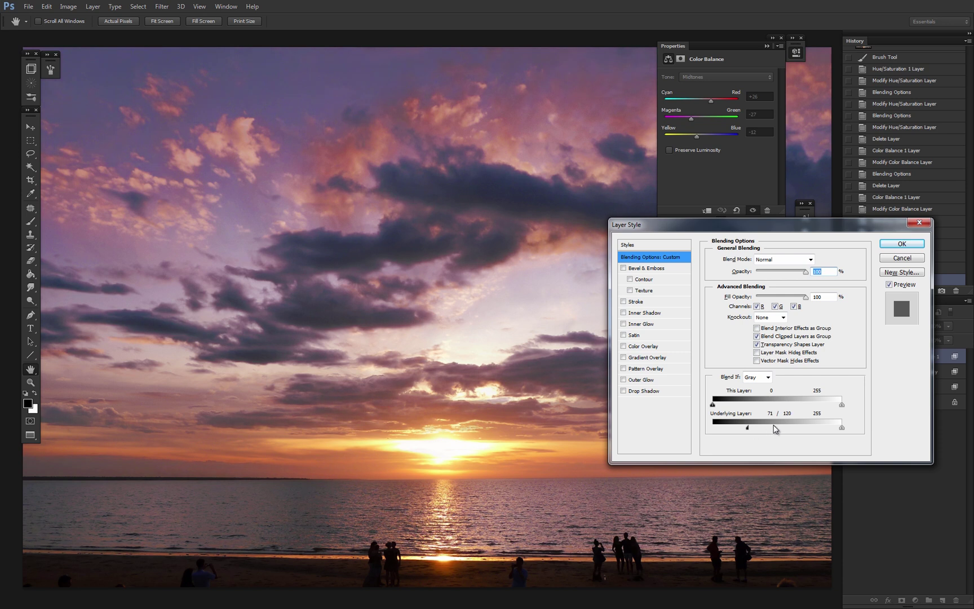
left_click(890, 286)
left_click(891, 288)
left_click(902, 243)
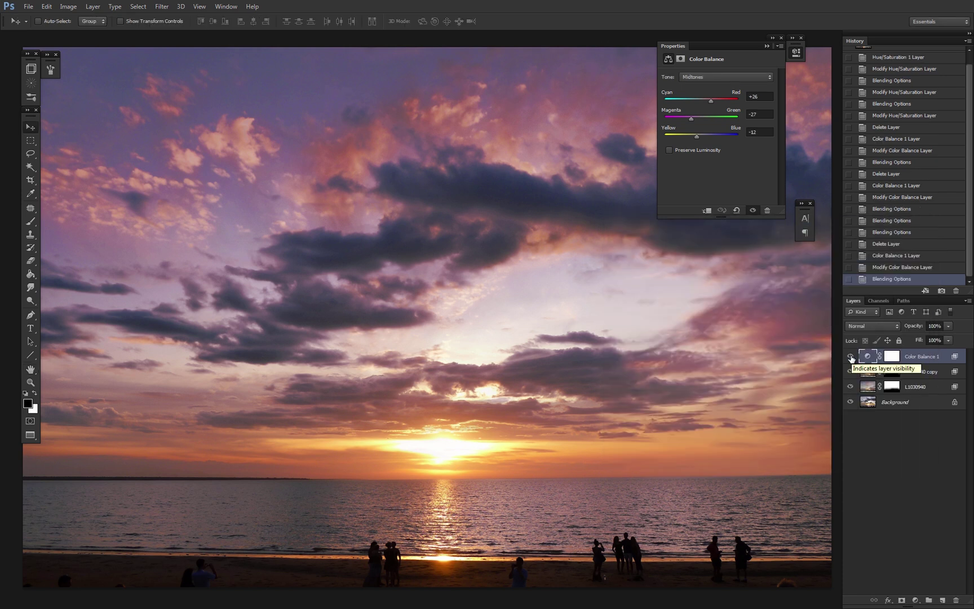
- Reset the Color Balance layer's Underlying Layer shadows to 0, split its Underlying Layer highlights at 69/123, and apply
double_click(955, 357)
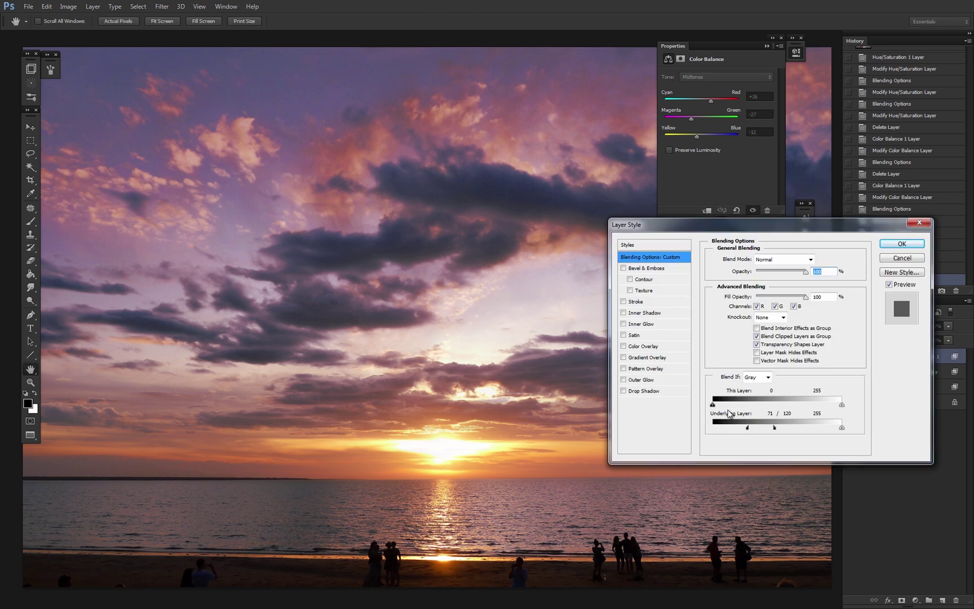
left_click_drag(776, 427, 689, 430)
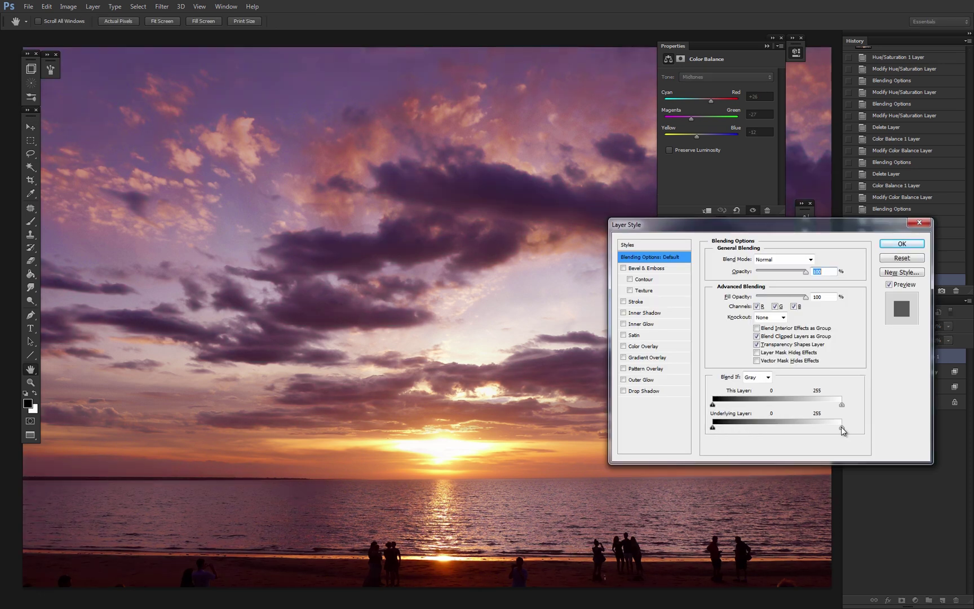
left_click_drag(843, 431, 773, 430)
left_click_drag(841, 428, 747, 431)
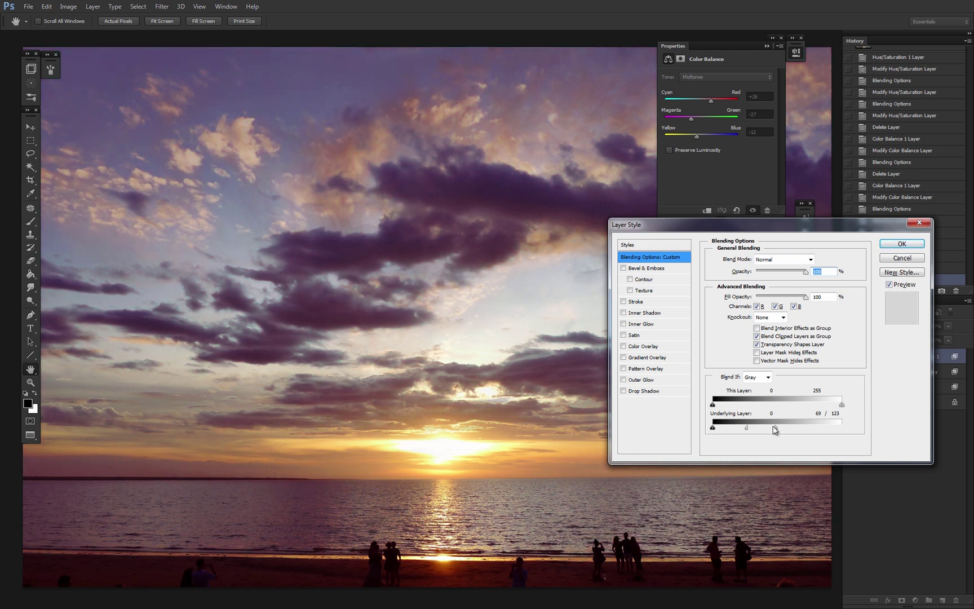
left_click(900, 244)
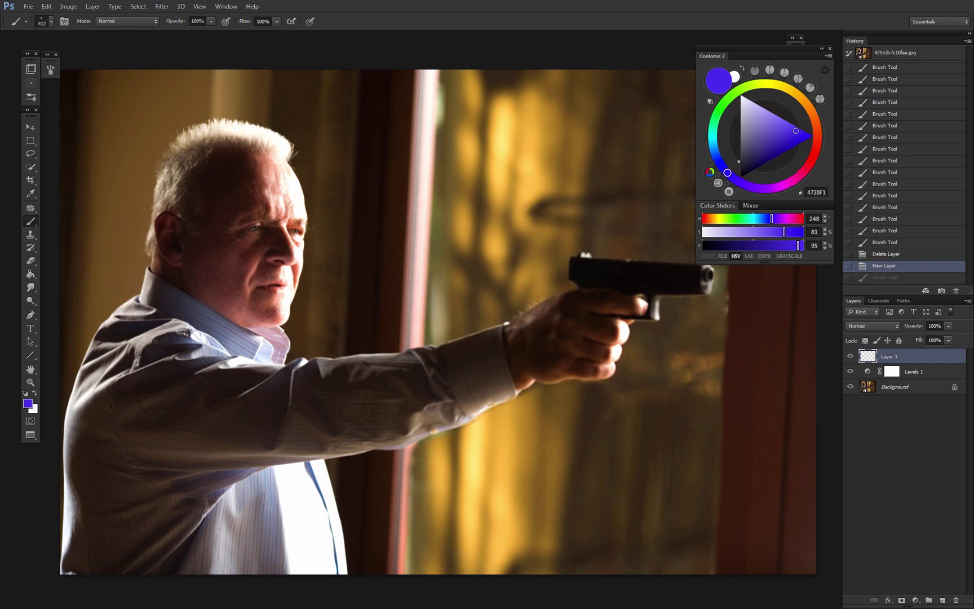
- Brush blue #472DF1 over the man on Layer 1 and apply Blend If with Underlying Layer highlights at 12/57
mouse_move(217, 186)
left_mouse_down()
mouse_move(179, 237)
mouse_move(120, 409)
mouse_move(109, 558)
mouse_move(149, 352)
mouse_move(350, 362)
mouse_move(218, 401)
mouse_move(160, 511)
mouse_move(167, 541)
mouse_move(277, 377)
mouse_move(243, 179)
left_mouse_up()
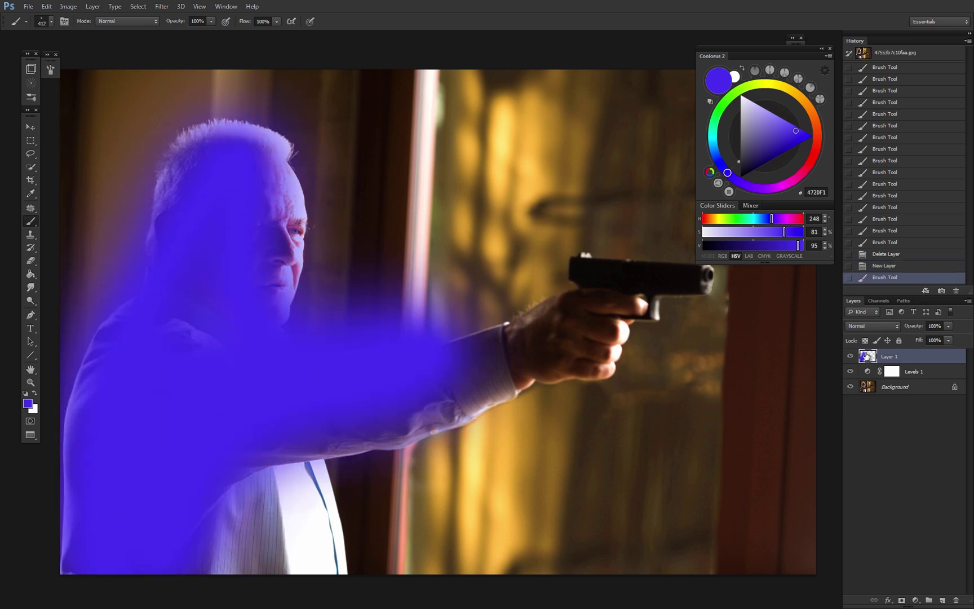
double_click(866, 355)
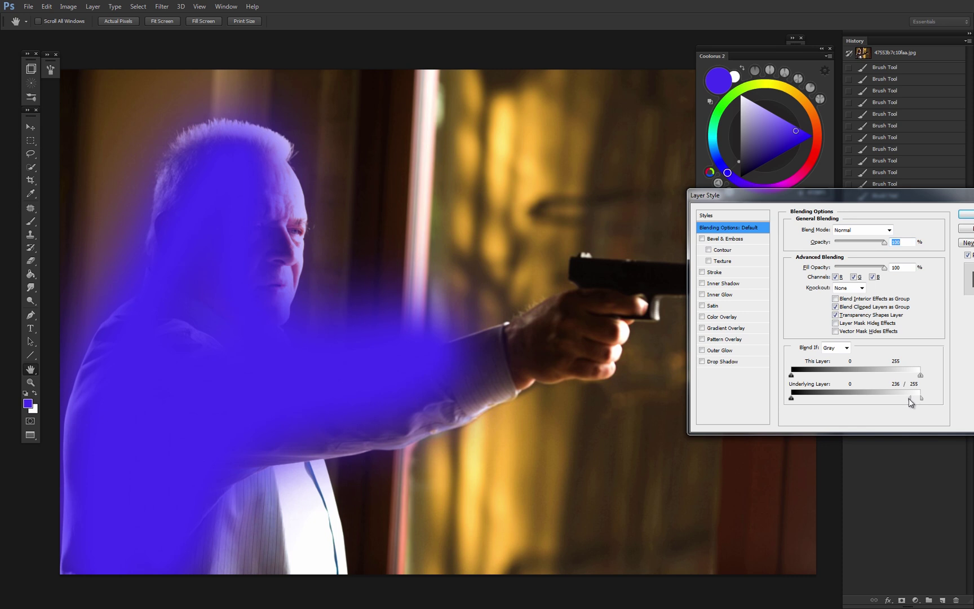
left_click_drag(921, 398, 811, 399)
left_click_drag(921, 398, 796, 399)
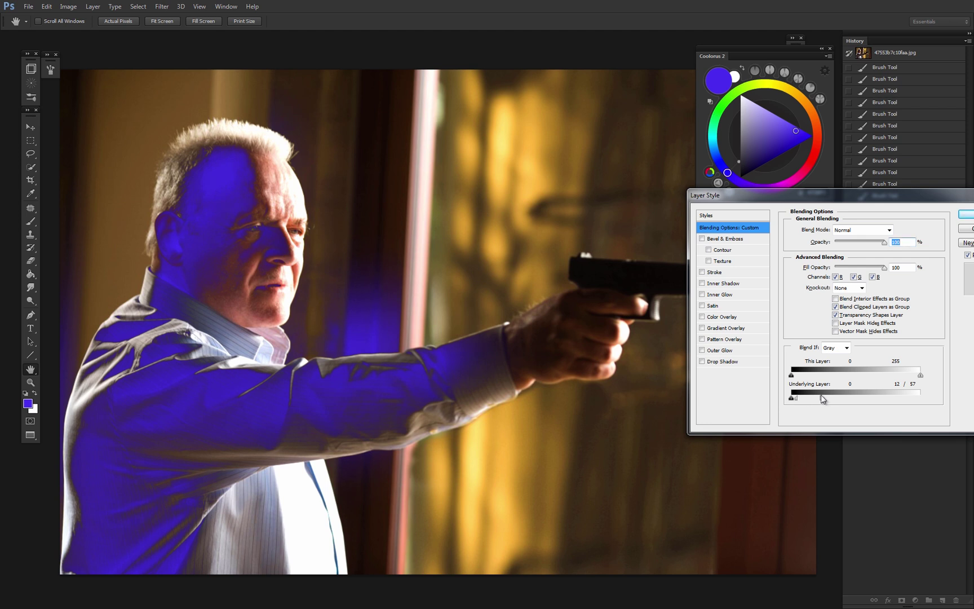
left_click(821, 402)
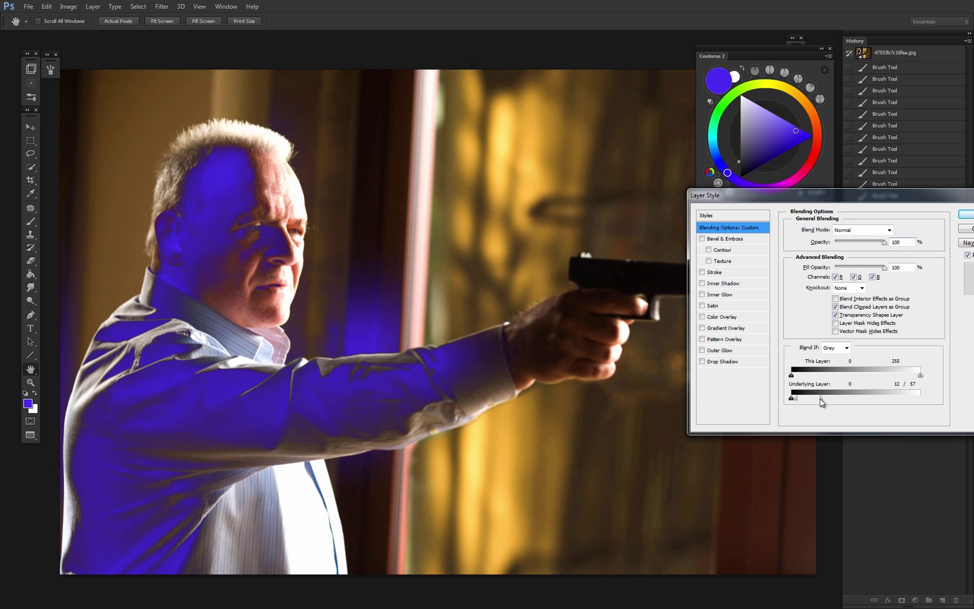
left_click(965, 215)
- Set the blue Layer 1 to Soft Light, shift it to hue -21, saturation +19 and lightness +32, and toggle its visibility
left_click(848, 327)
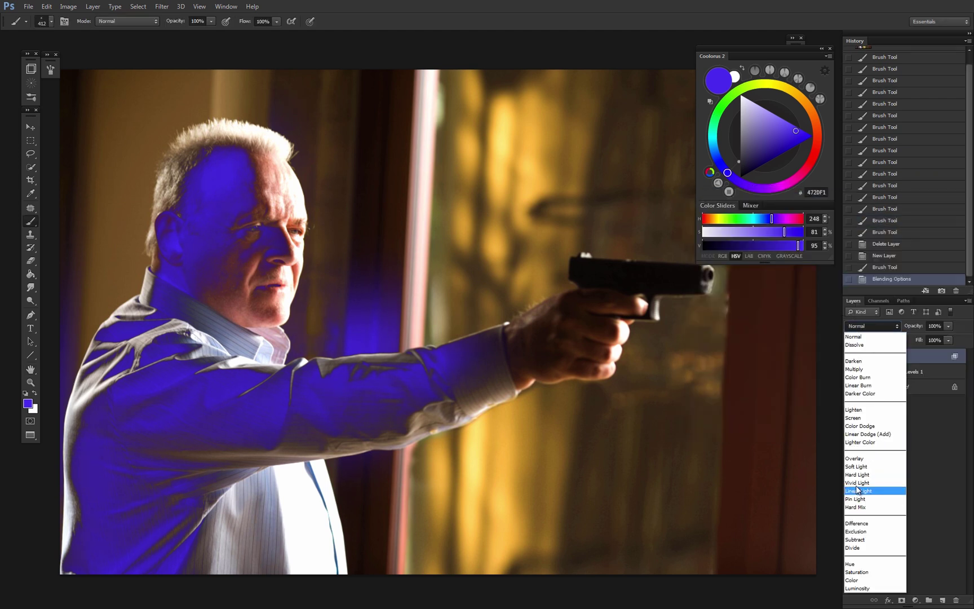
left_click(863, 468)
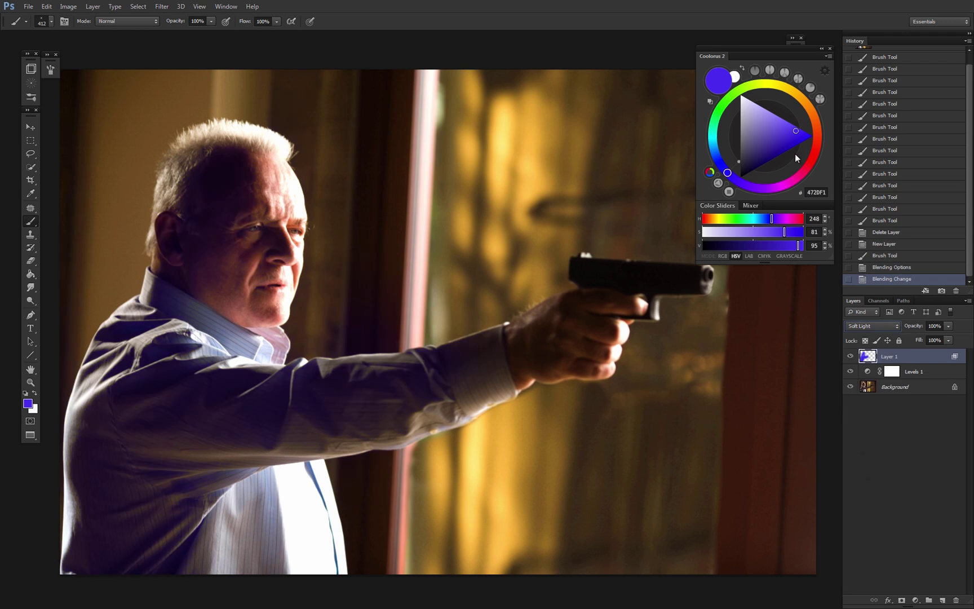
key("ctrl+u")
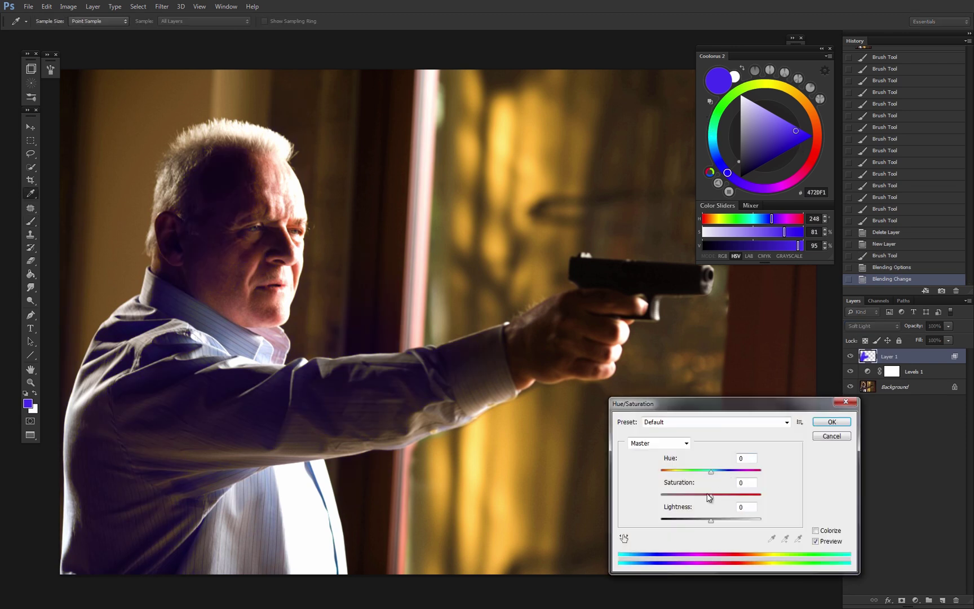
left_click_drag(711, 494, 701, 472)
left_click_drag(711, 520, 727, 523)
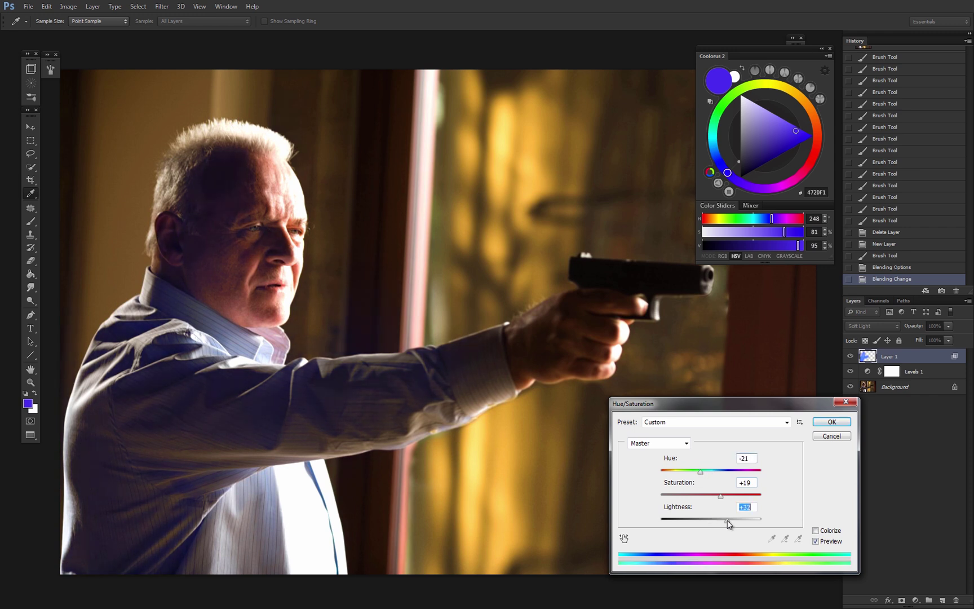
left_click(831, 421)
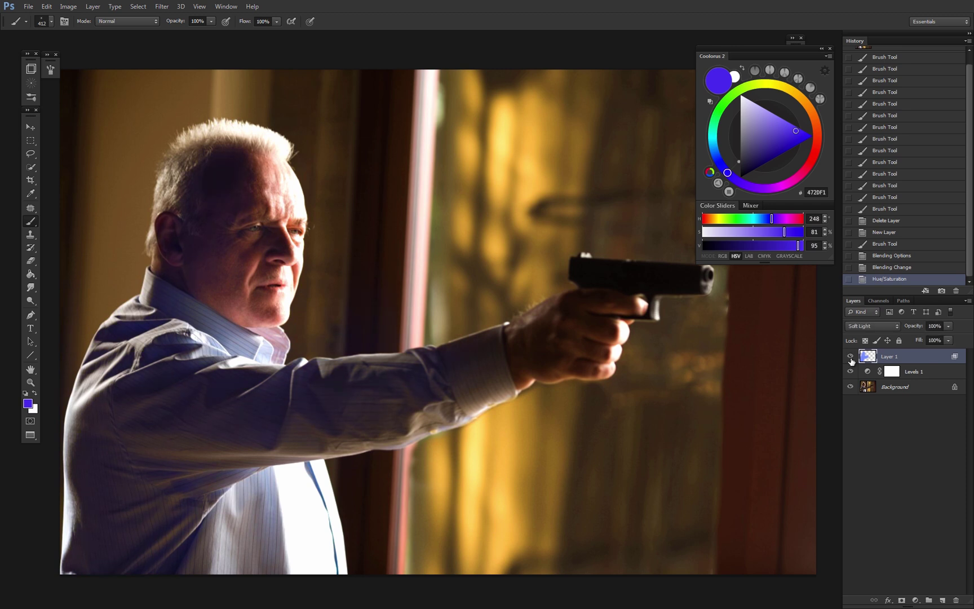
left_click(851, 359)
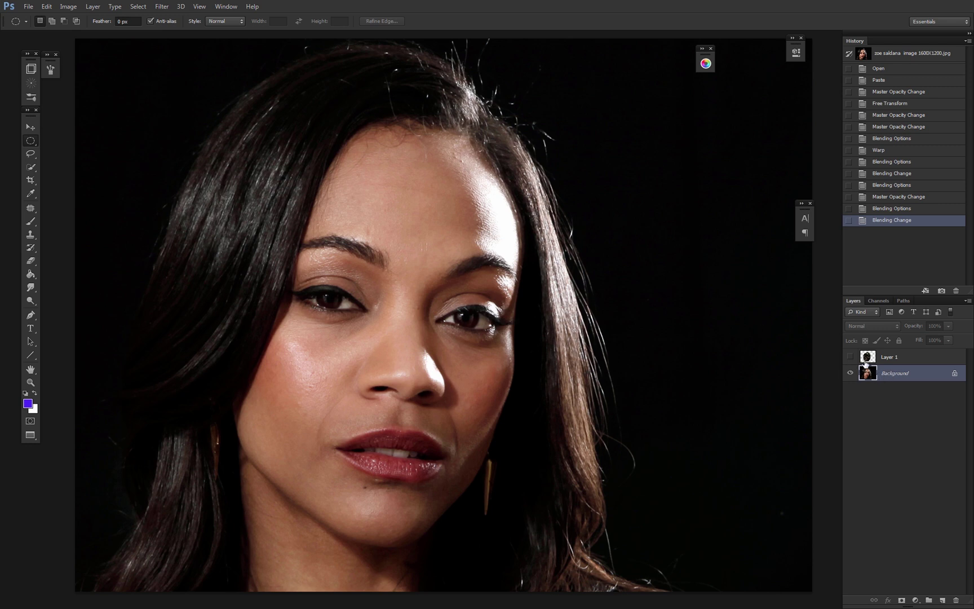
- Show the mechanical pattern on Layer 1 over the woman's portrait and set it to Hard Light at 79% opacity
left_click(851, 357)
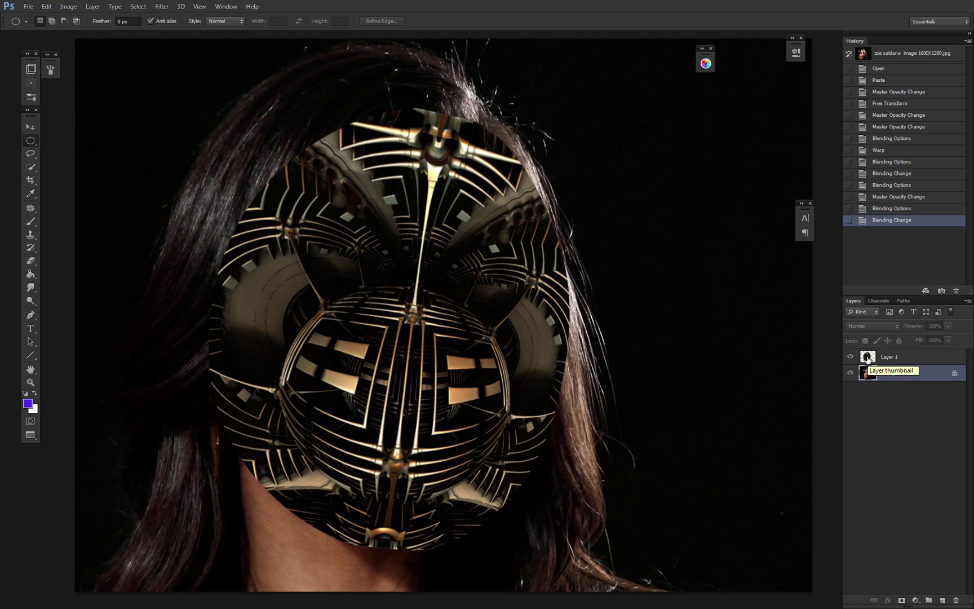
left_click(867, 358)
left_click(871, 326)
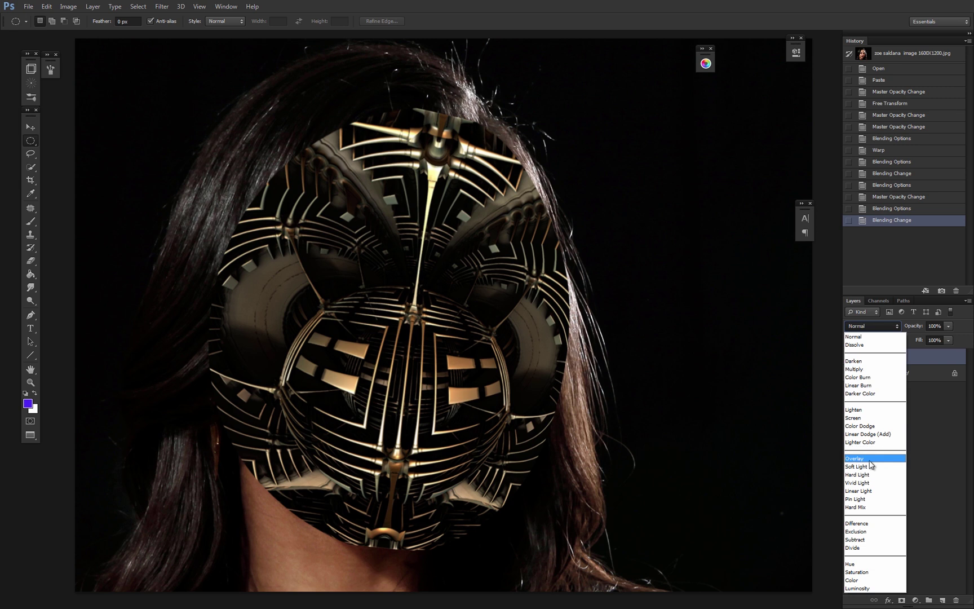
left_click(869, 477)
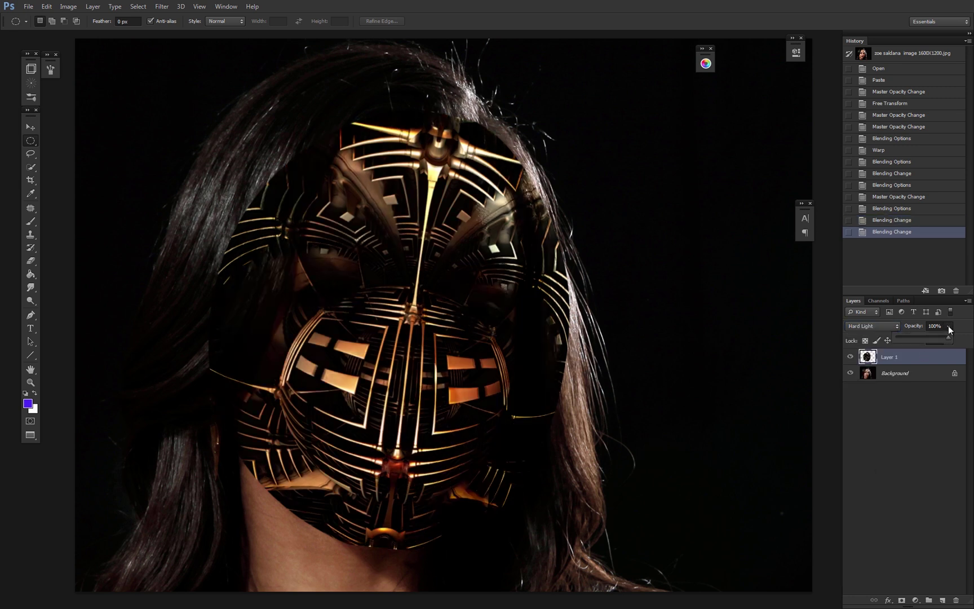
left_click_drag(942, 335, 938, 335)
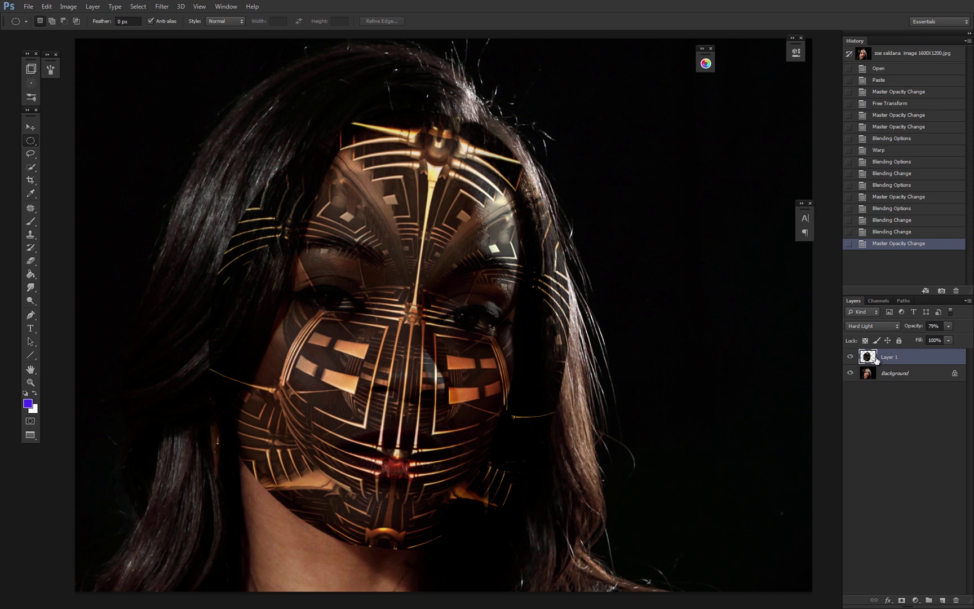
- Split Layer 1's Gray Blend If sliders for This Layer at 0/53 for shadows and 85/163 for highlights
double_click(877, 358)
left_click_drag(703, 306, 707, 103)
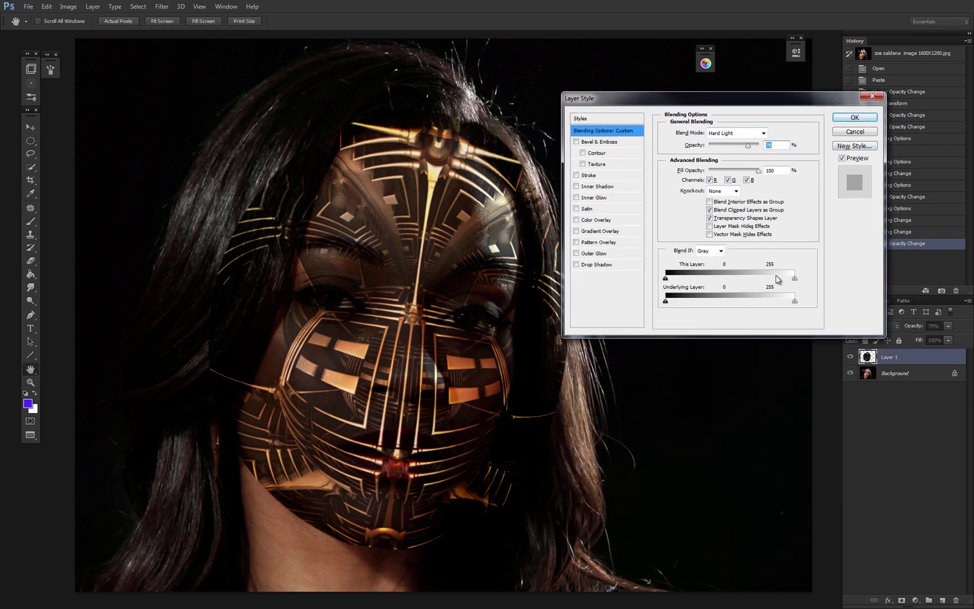
left_click_drag(787, 282, 708, 276)
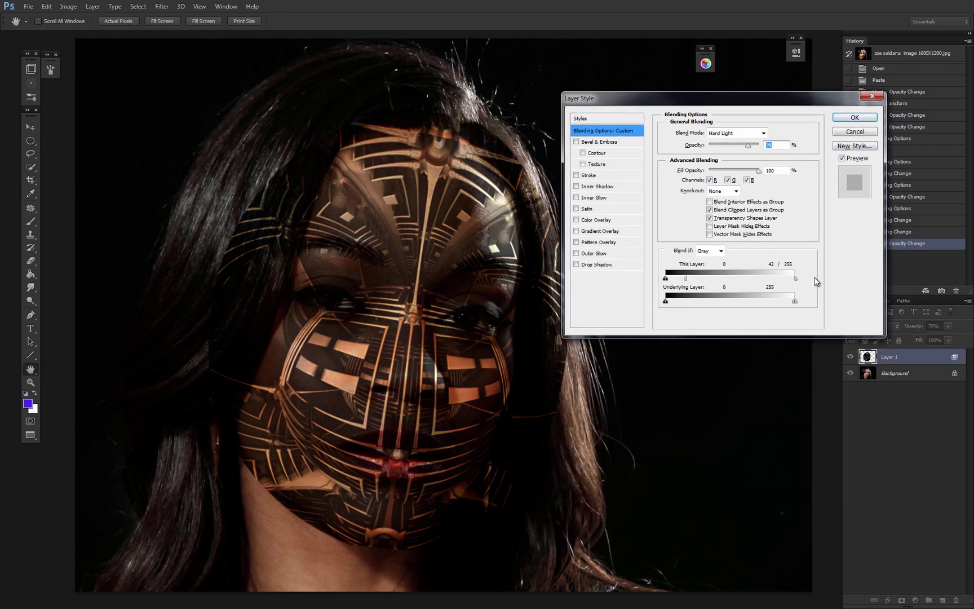
left_click_drag(796, 278, 763, 280)
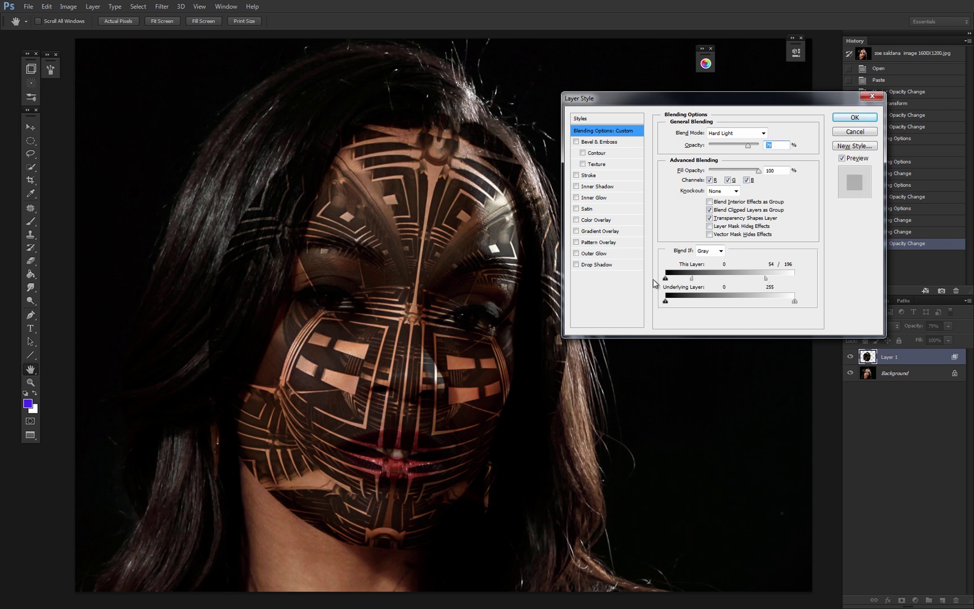
mouse_move(666, 278)
left_mouse_down()
mouse_move(711, 278)
mouse_move(664, 279)
mouse_move(699, 277)
mouse_move(681, 279)
left_mouse_up()
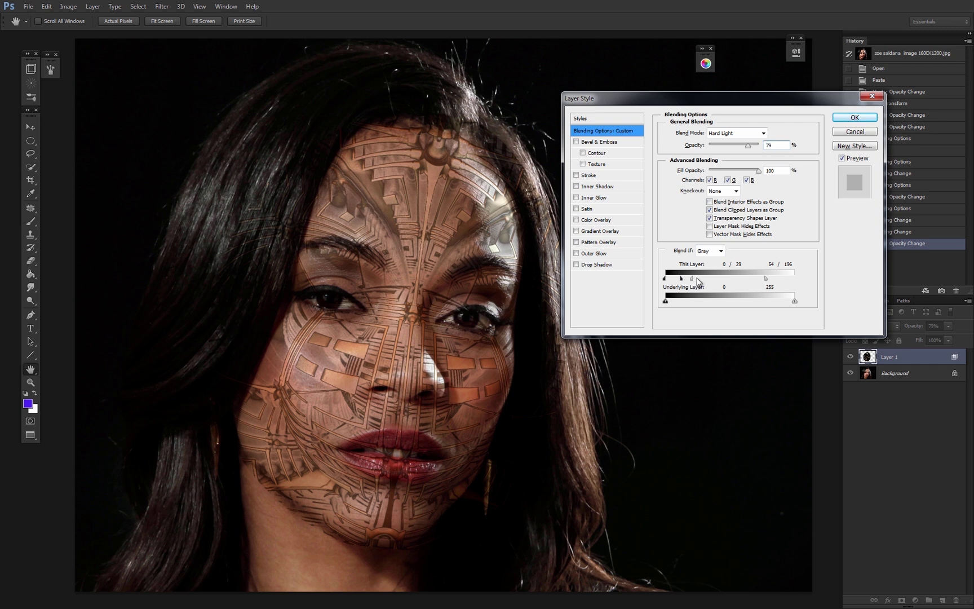
left_click_drag(715, 278, 745, 282)
left_click_drag(682, 279, 694, 279)
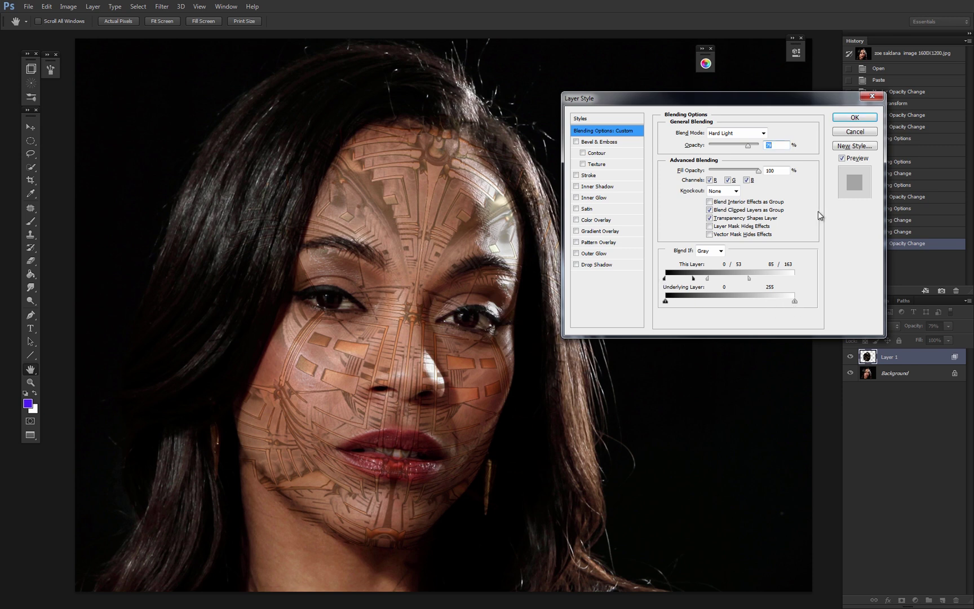
- Split Layer 1's Underlying Layer highlights in Blend If at 199/243 and apply the blending options
left_click_drag(725, 104, 695, 40)
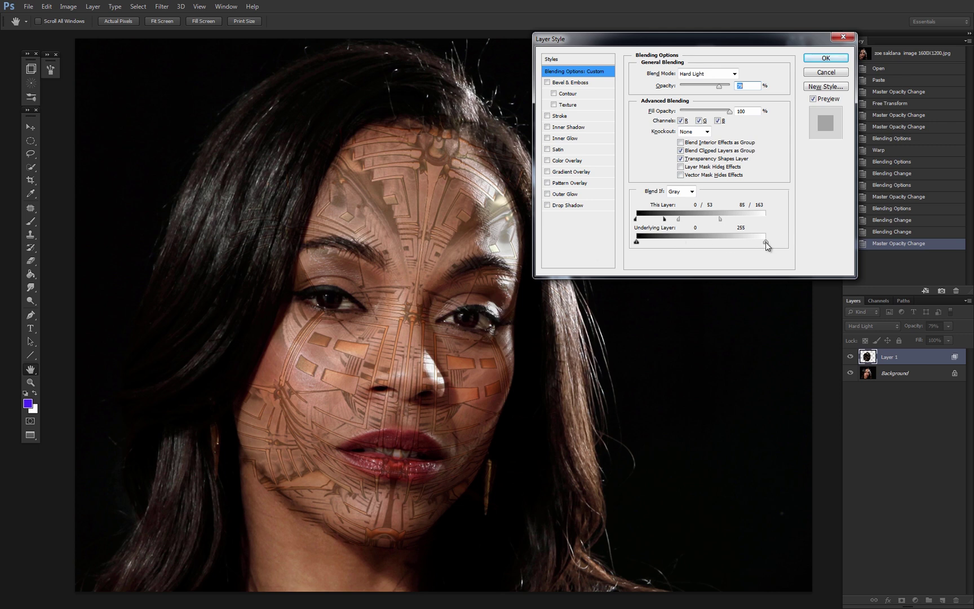
mouse_move(767, 244)
left_mouse_down()
mouse_move(739, 245)
mouse_move(759, 242)
left_mouse_up()
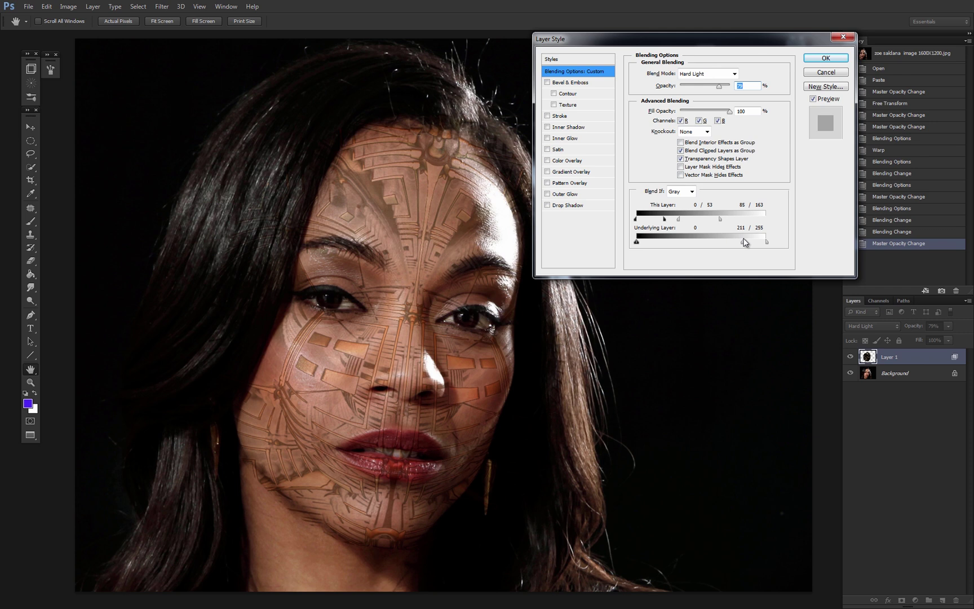
key("Return")
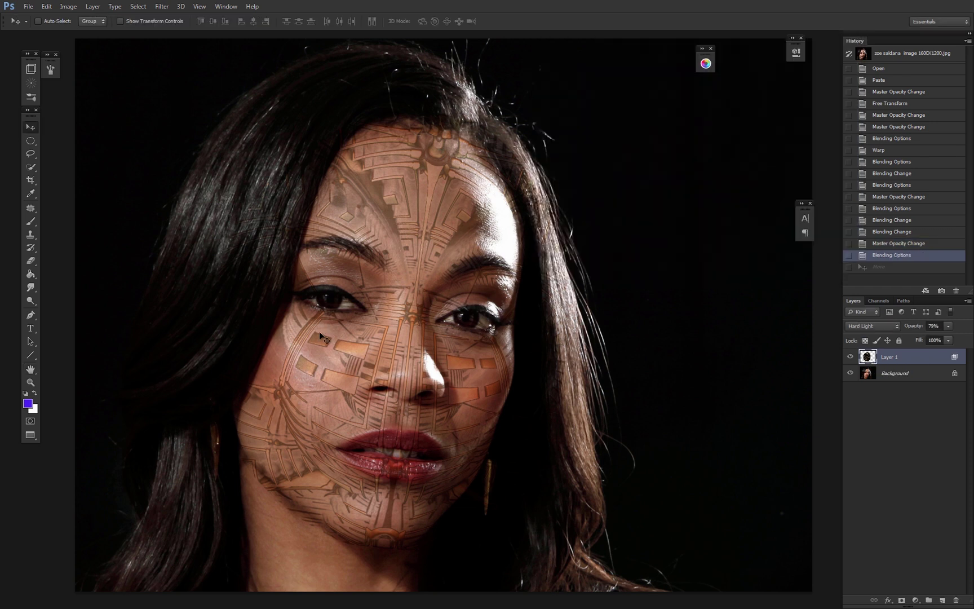
double_click(868, 356)
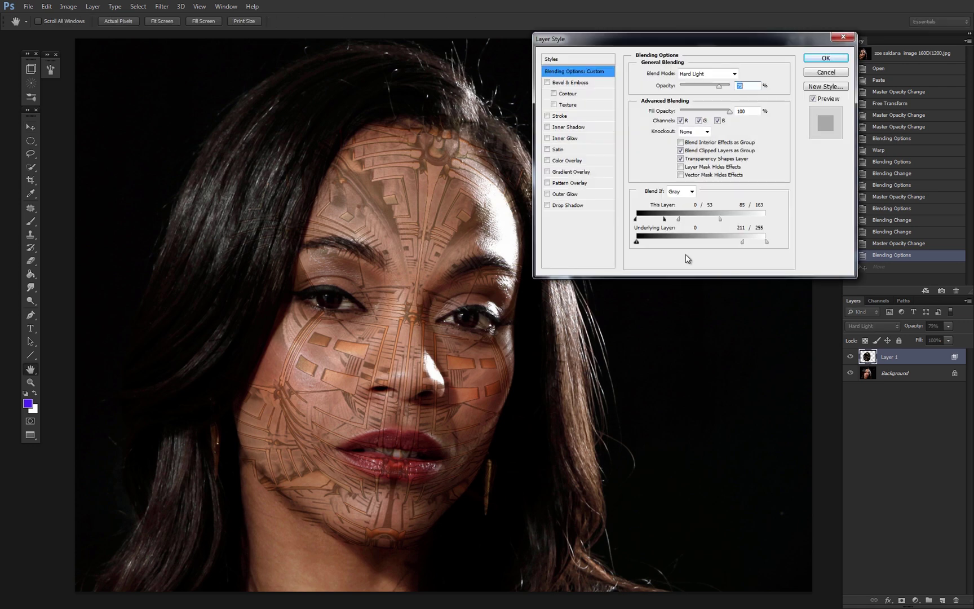
left_click_drag(744, 247, 733, 244)
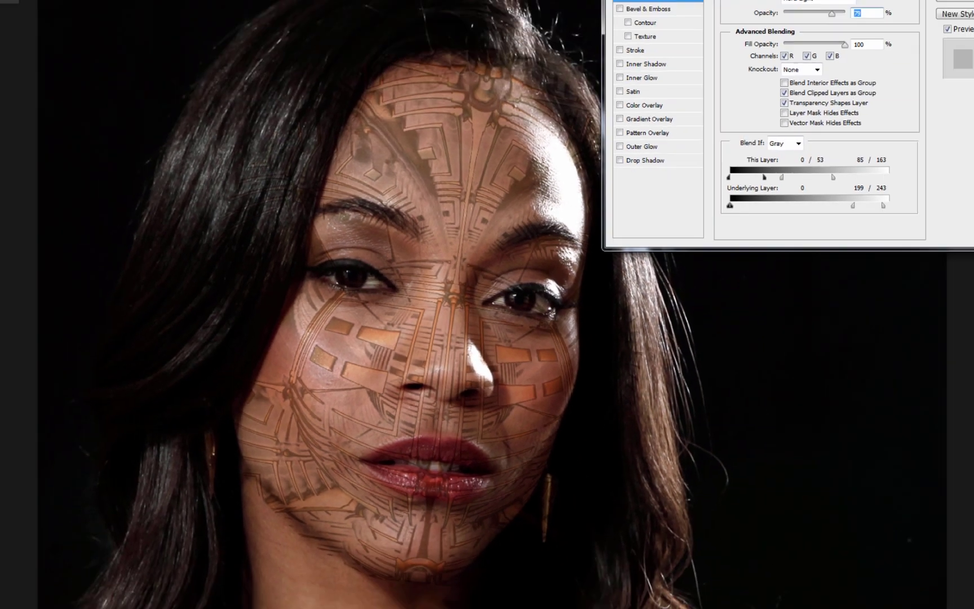
left_click(868, 48)
- Desaturate the face pattern on Layer 1 with a Hue/Saturation saturation value of -79
key("ctrl+u")
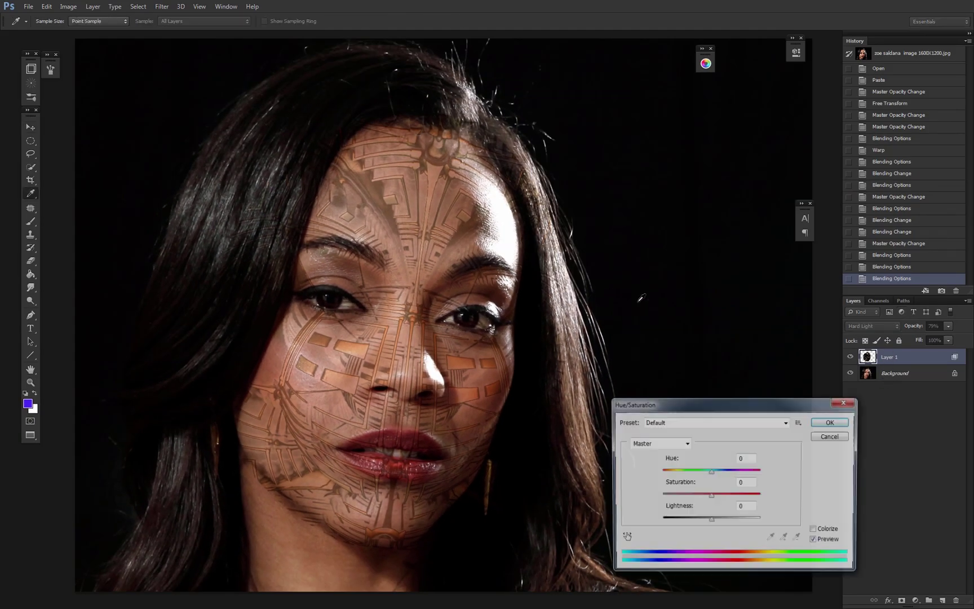
left_click_drag(711, 496, 670, 504)
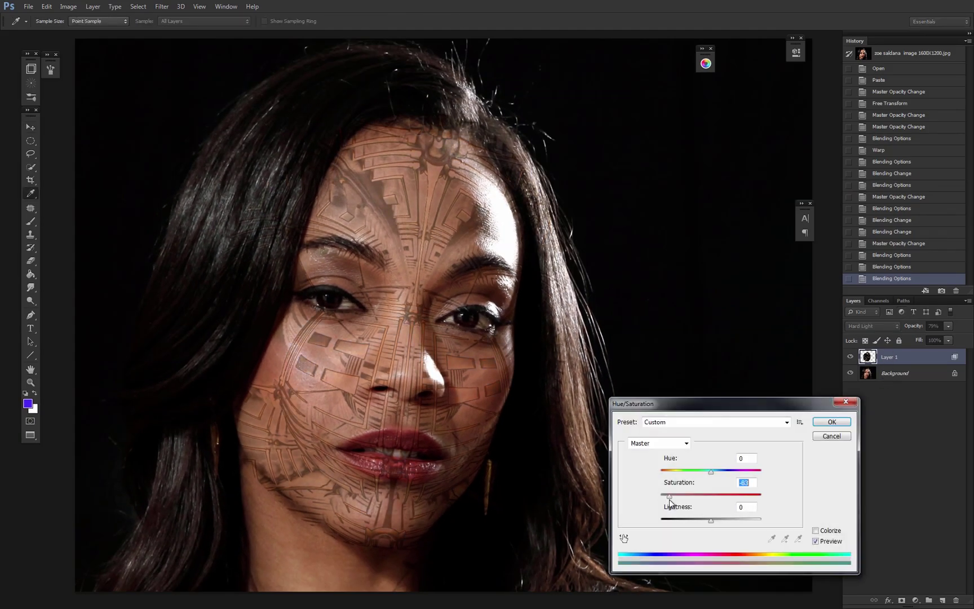
left_click(830, 423)
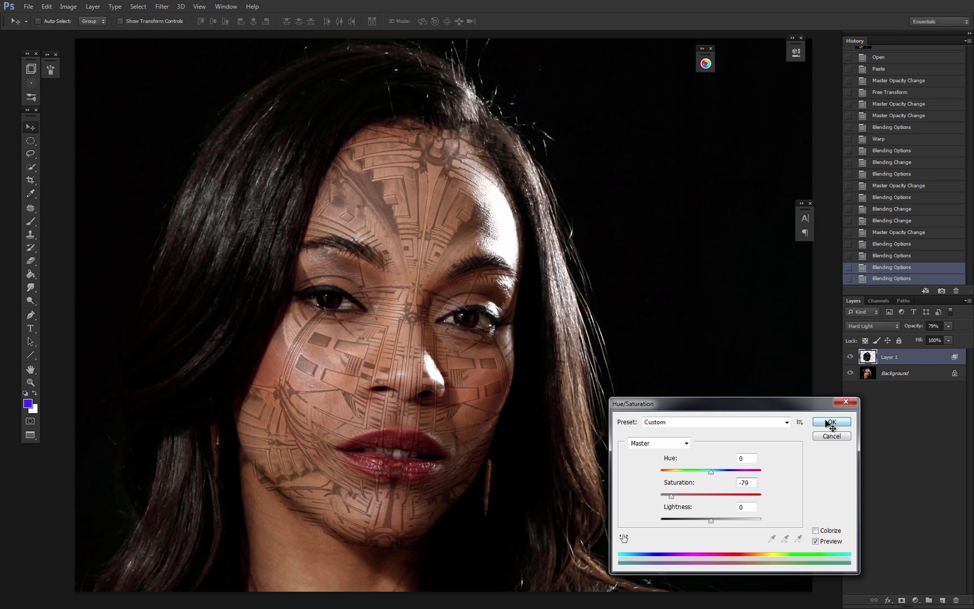
- Apply Levels to Layer 1 with midtone input 1.14, white input 139 and black output 48
key("ctrl+l")
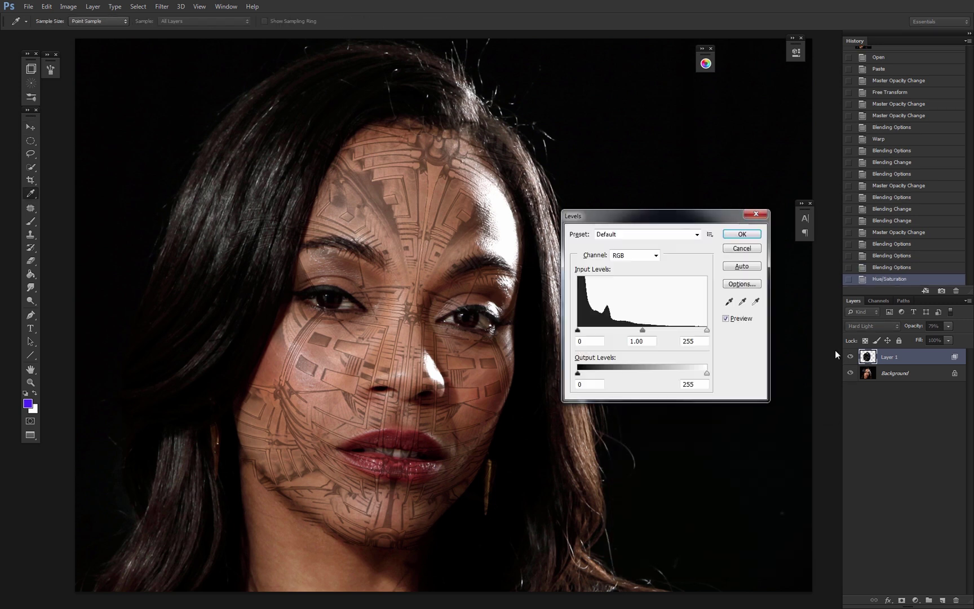
left_click_drag(633, 219, 635, 137)
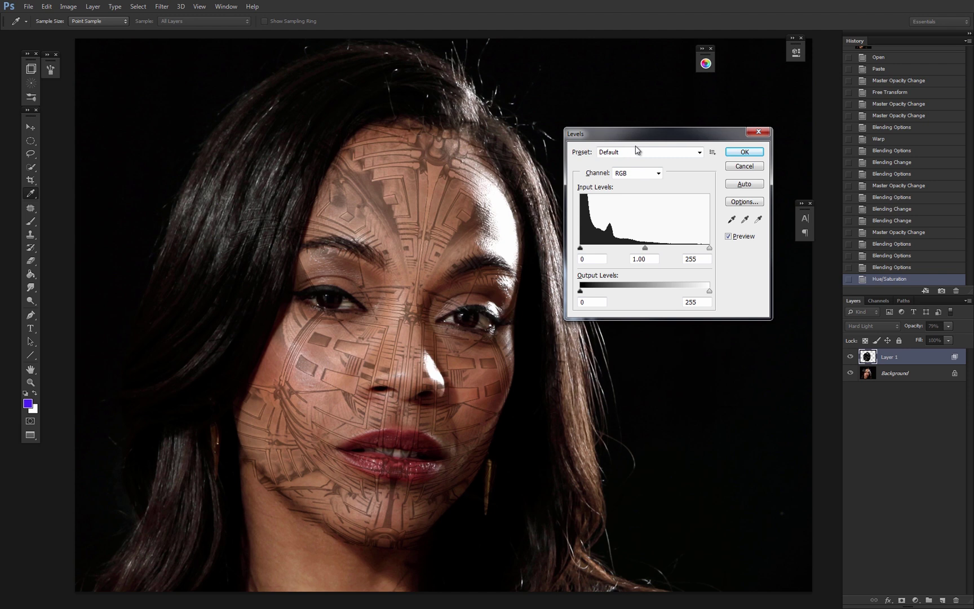
left_click_drag(644, 253, 616, 248)
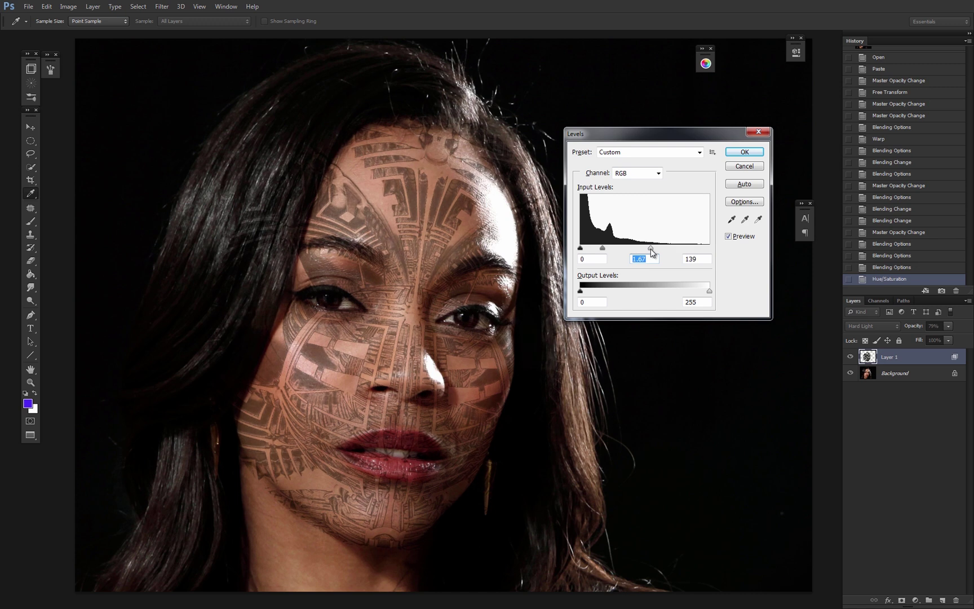
left_click_drag(693, 249, 650, 249)
left_click_drag(608, 249, 618, 252)
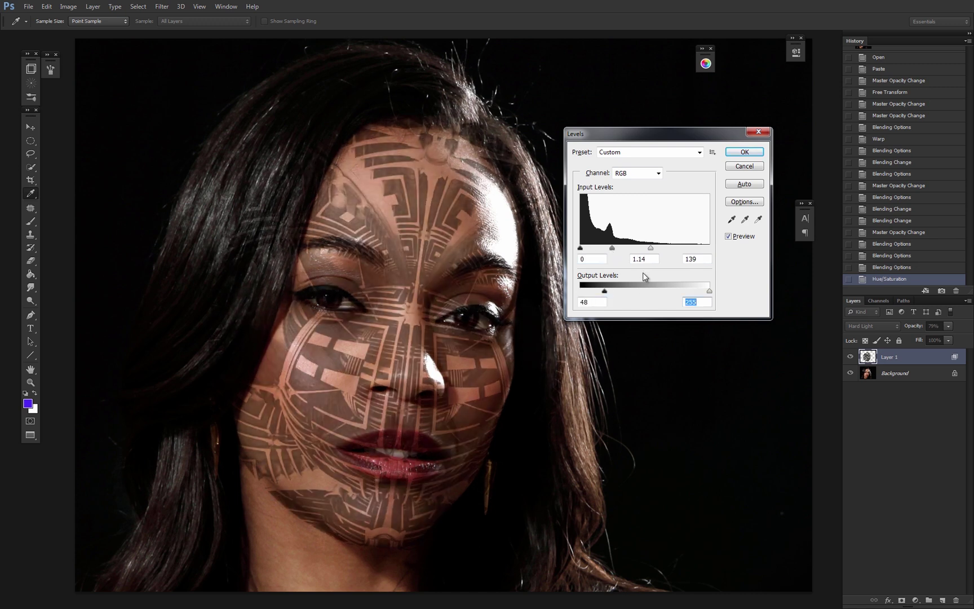
left_click(744, 152)
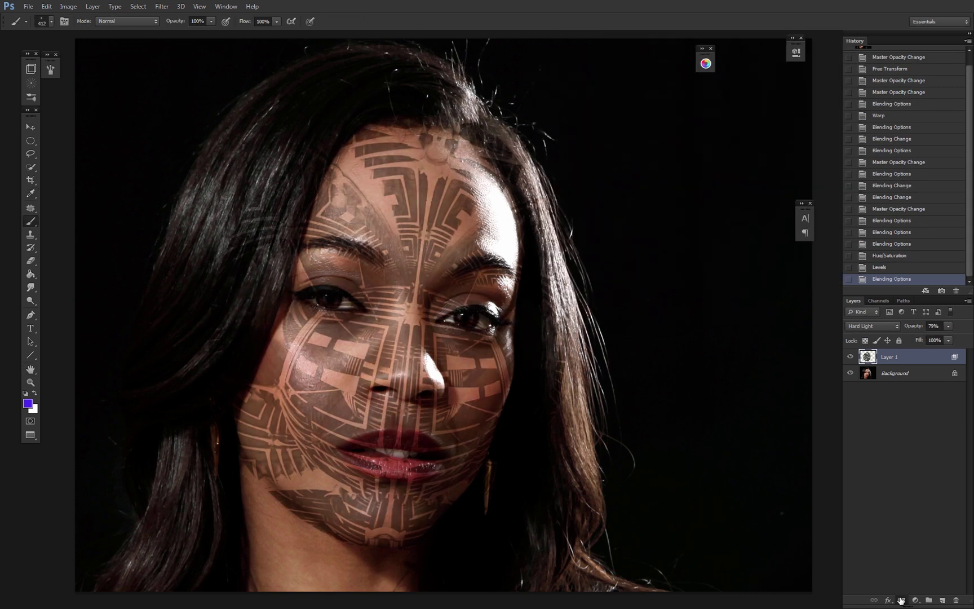
- Add a layer mask to Layer 1 and brush the pattern away from both of the woman's eyes
right_click(555, 335)
scroll(853, 335, "down", 2)
double_click(836, 354)
left_click(335, 295)
left_click(305, 301)
left_click(347, 310)
left_click(464, 322)
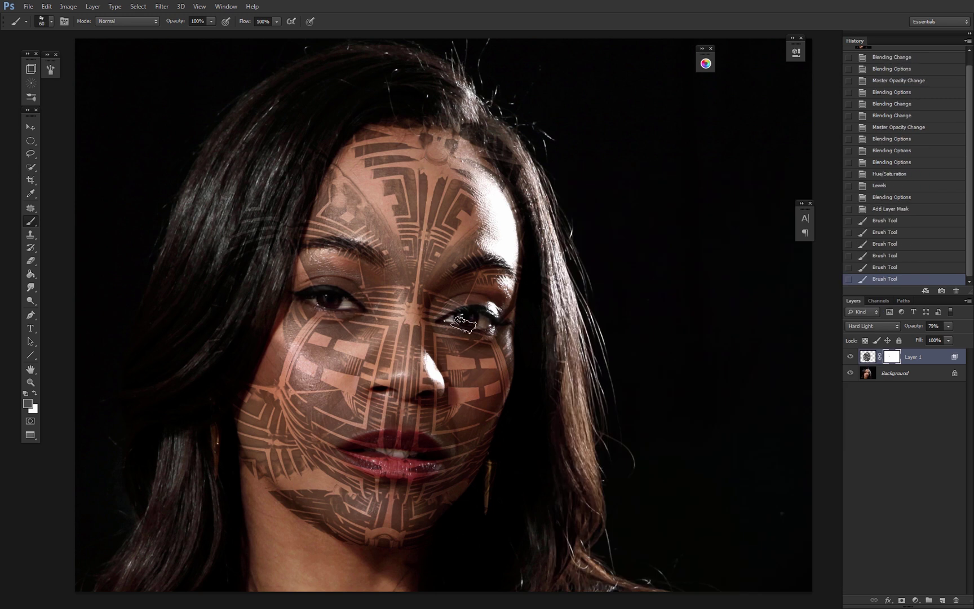
- Set the foreground colour to black, reduce the brush size, and mask the pattern off the woman's nose
left_click(401, 358)
left_click(416, 326)
right_click(380, 327)
left_click(415, 359)
left_click(27, 403)
left_click(525, 376)
left_click(765, 244)
key("bracketleft")
key("bracketleft")
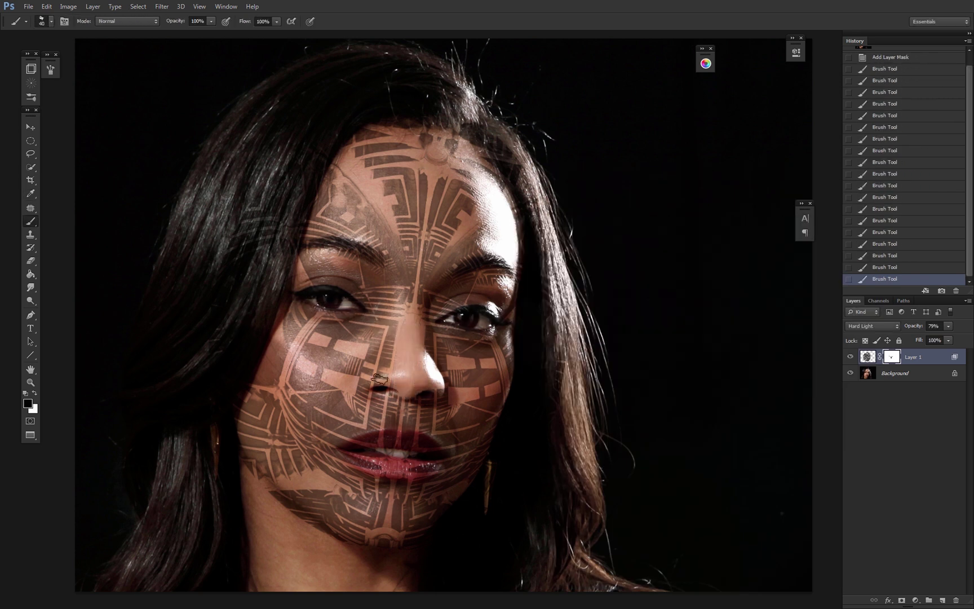
left_click_drag(387, 367, 399, 324)
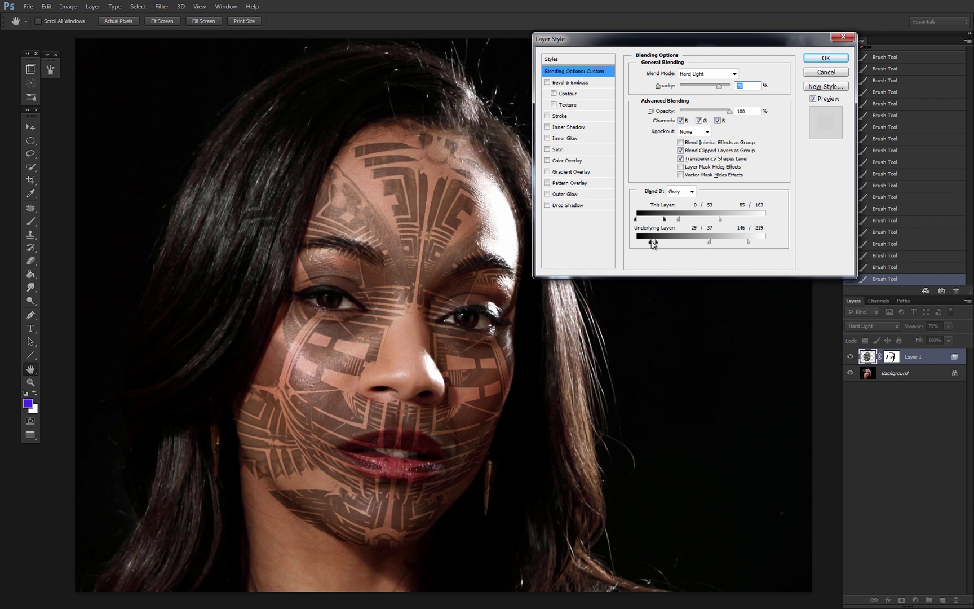
- Split Layer 1's Underlying Layer shadows in Blend If and brush black on its mask over both cheeks
left_click_drag(675, 243, 680, 244)
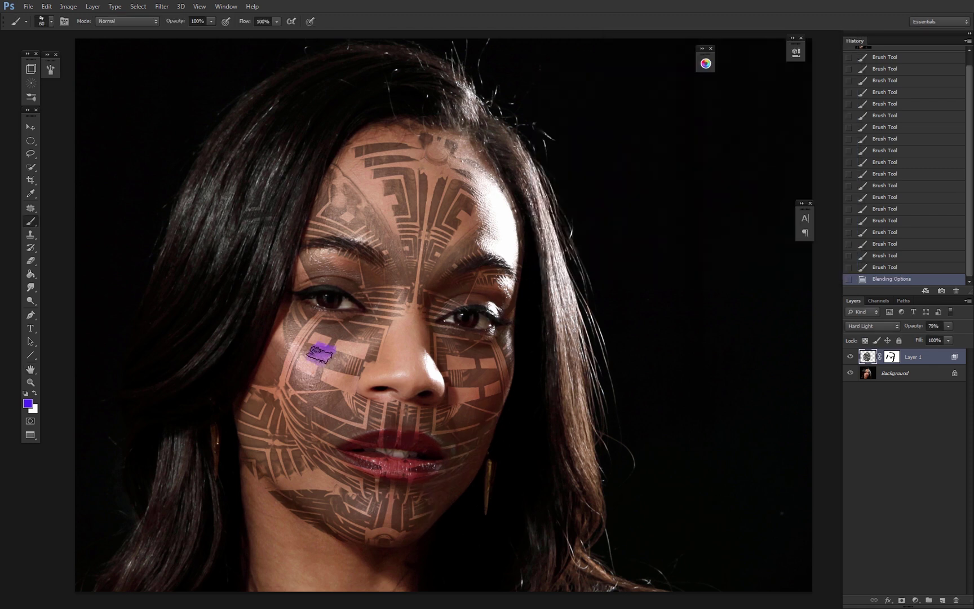
left_click_drag(316, 350, 360, 377)
left_click_drag(426, 360, 482, 384)
- Mask the pattern off the woman's upper and lower lips with a smaller black brush
key("bracketleft")
key("bracketleft")
left_click_drag(422, 441, 378, 437)
left_click_drag(366, 463, 424, 470)
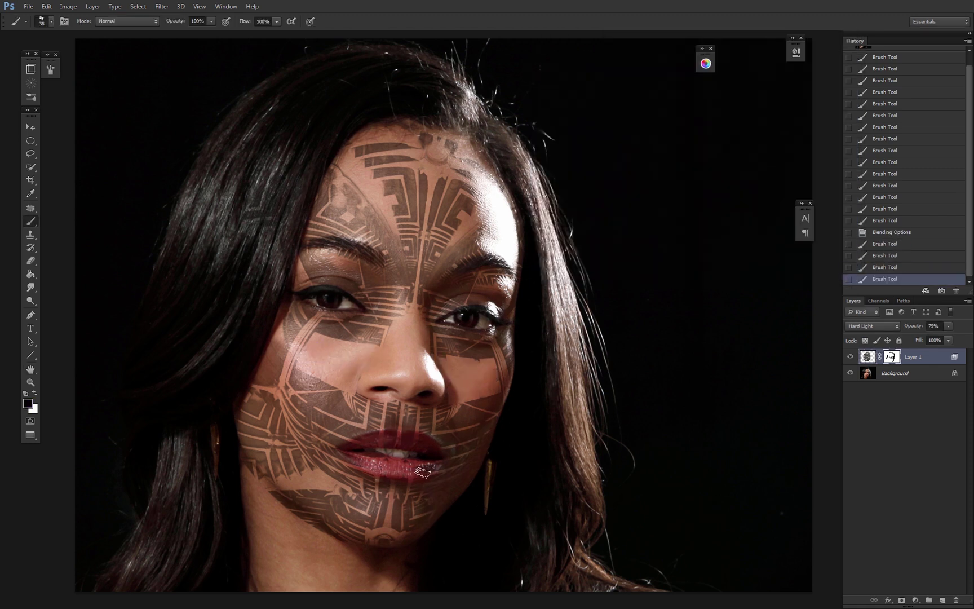
left_click_drag(389, 437, 361, 438)
left_click_drag(350, 456, 437, 469)
left_click(411, 475)
left_click(420, 468)
- Brush black on Layer 1's mask along both upper eyelids to remove the remaining pattern
left_click_drag(453, 316, 479, 305)
left_click_drag(448, 310, 493, 309)
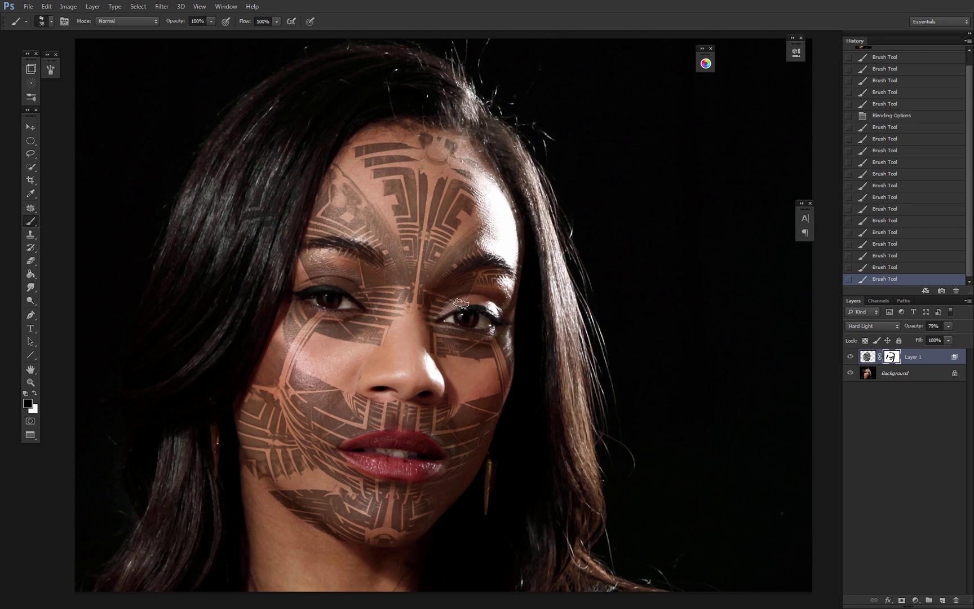
left_click_drag(352, 291, 327, 284)
mouse_move(344, 284)
left_mouse_down()
mouse_move(318, 288)
mouse_move(332, 285)
left_mouse_up()
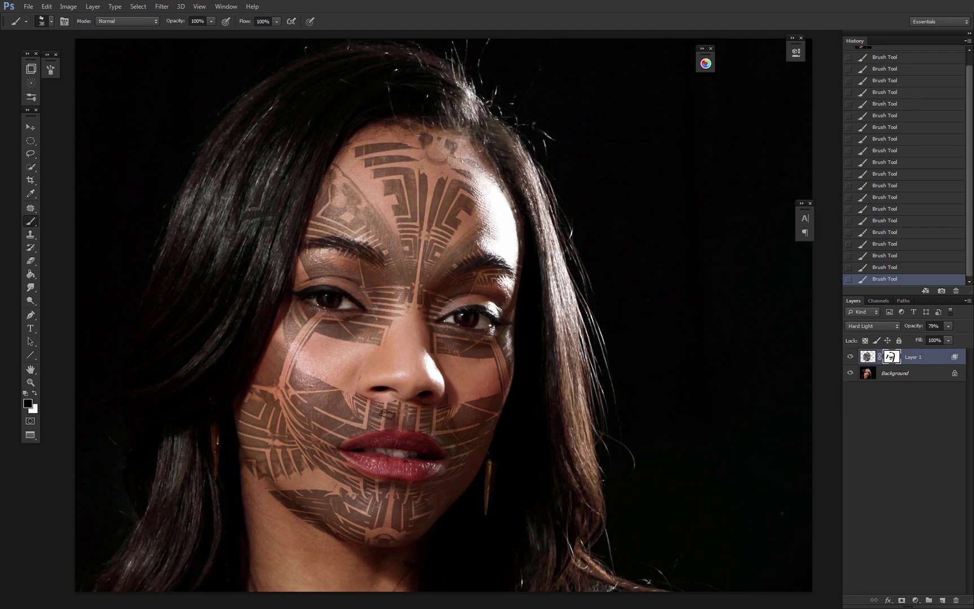
- Mask the pattern off the skin between nose and upper lip, and adjust the hue and saturation of Layer 1's image
mouse_move(387, 415)
left_mouse_down()
mouse_move(423, 418)
mouse_move(355, 405)
left_mouse_up()
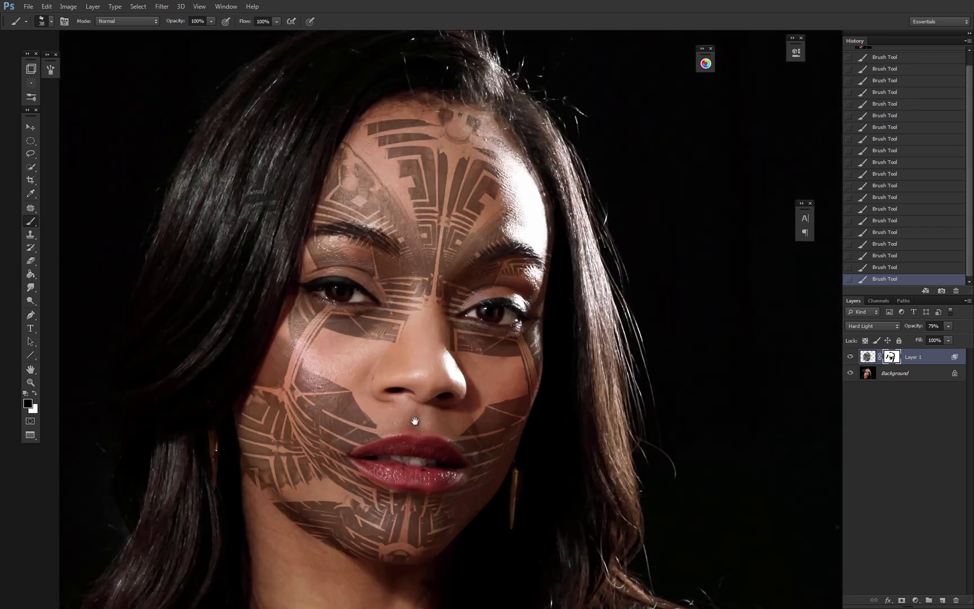
left_click_drag(710, 496, 710, 520)
left_click(831, 422)
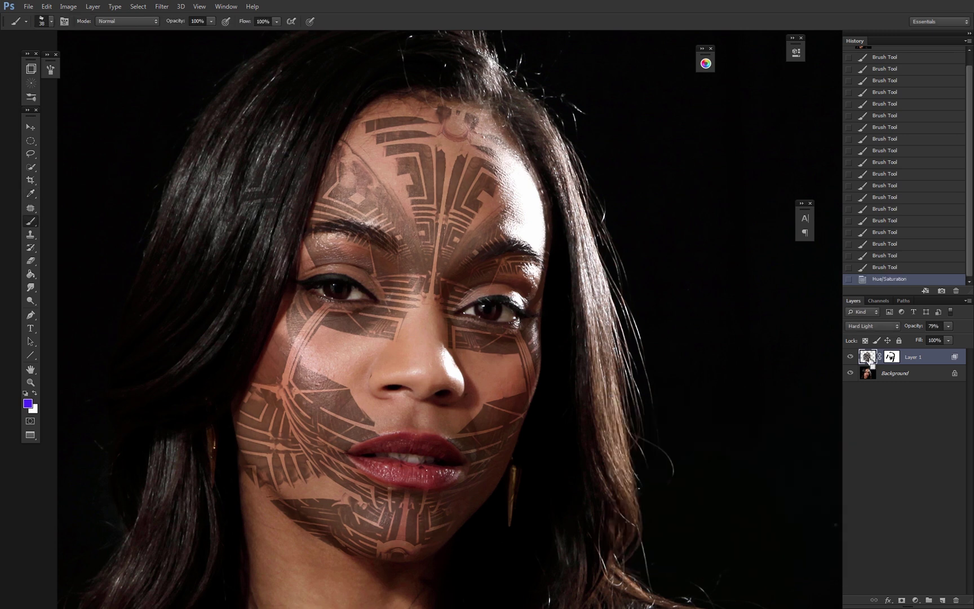
- Apply a Levels adjustment to Layer 1's pattern to change its tonal contrast
key("ctrl+l")
left_click_drag(645, 248, 652, 249)
left_click_drag(709, 248, 638, 248)
left_click(581, 290)
left_click(734, 151)
- Brush on Layer 1's mask to clean up the pattern's edges along the jawline and the lit side of the face
left_click(892, 357)
left_click_drag(248, 474, 270, 492)
left_click_drag(274, 501, 344, 549)
left_click_drag(454, 451, 527, 271)
- Soften Layer 1's pattern image with a Gaussian Blur of 0.3 pixels
left_click(868, 356)
left_click(161, 6)
left_click(305, 197)
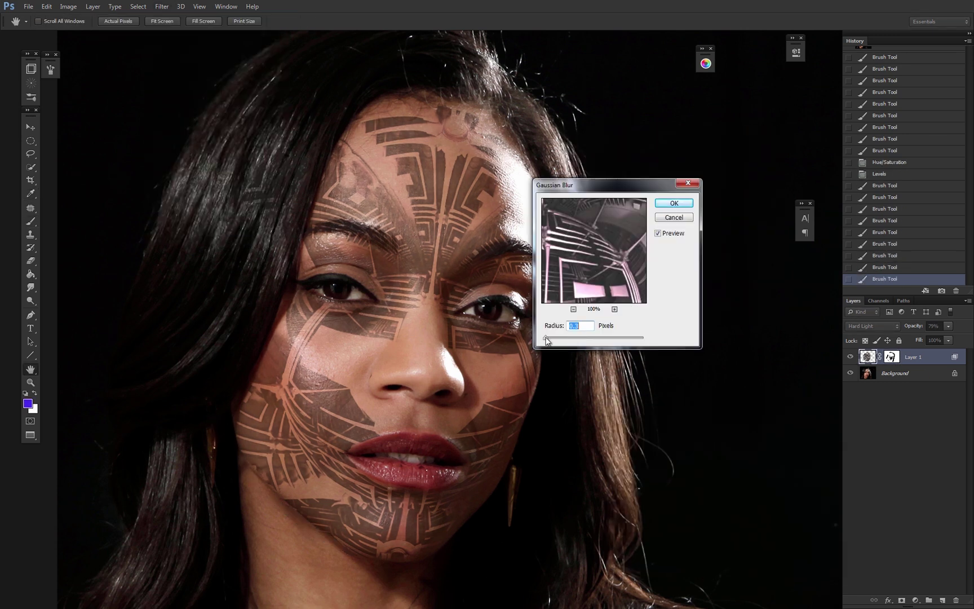
left_click(672, 203)
- Duplicate Layer 1 beneath itself, and change the copy's blend mode and opacity
left_click_drag(913, 357, 913, 369, "alt")
left_click(873, 326)
left_click(858, 336)
left_click(948, 326)
left_click_drag(941, 336, 936, 336)
- Select the original Layer 1 and lower its opacity to 65%
left_click(919, 356)
left_click(948, 326)
left_click_drag(959, 337, 941, 335)
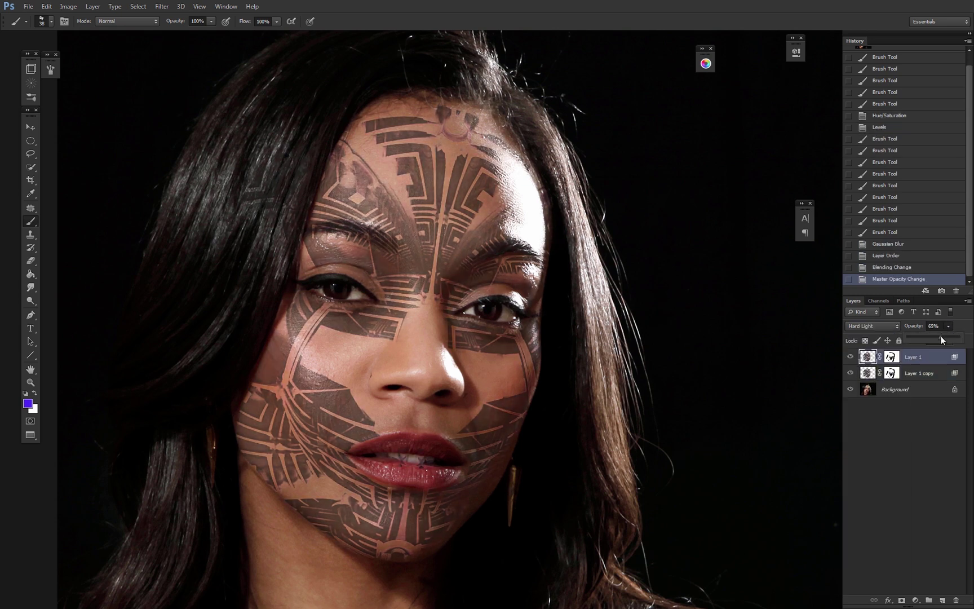
- Compare Layer 1 copy with its mask disabled and enabled, and apply the mask permanently
left_click(892, 373, "shift")
left_click(891, 372, "shift")
right_click(892, 373)
left_click(887, 409)
- Soften the pattern with the Blur tool at 34% strength around the woman's right-hand eye, brow and upper forehead
left_click(31, 287)
left_click(73, 286)
left_click(495, 321)
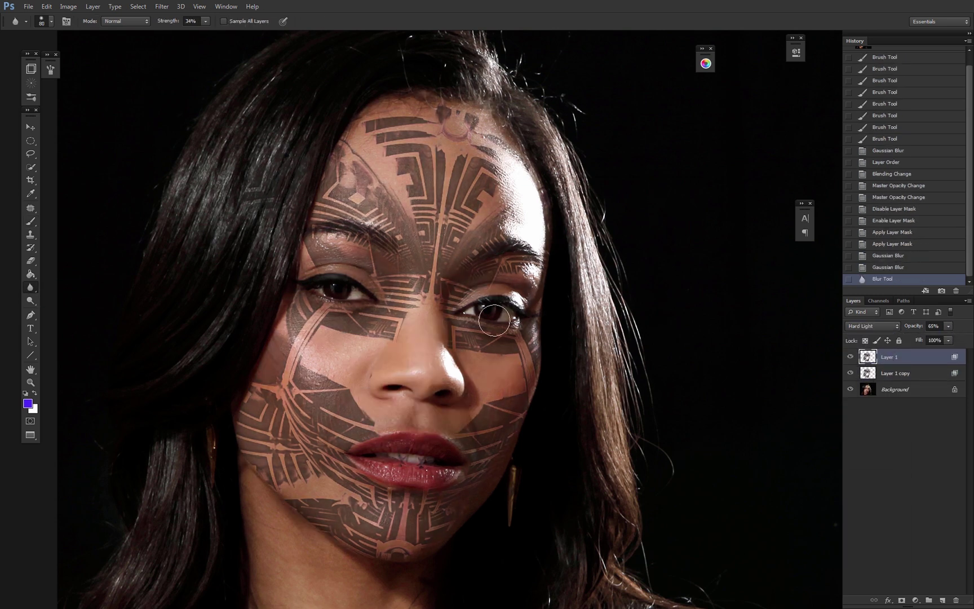
left_click(500, 274)
left_click_drag(442, 143, 452, 128)
left_click_drag(467, 360, 469, 356)
- Lighten the pattern on the cheek with the Dodge tool set to Midtones at 27% exposure
left_click(31, 300)
left_click(67, 299)
left_click_drag(316, 383, 332, 403)
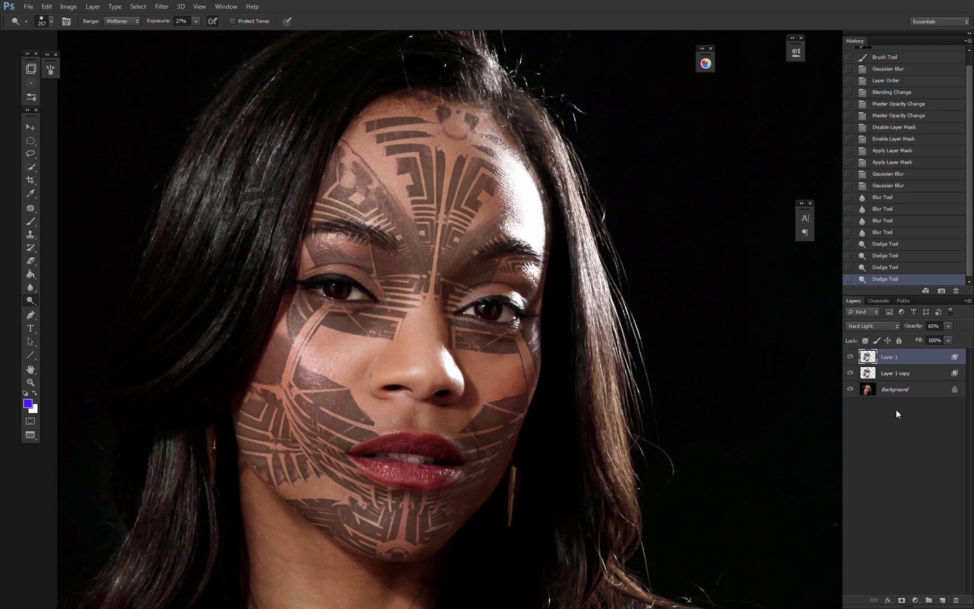
- Adjust Layer 1's Color Balance, shifting the highlights toward cyan and setting Magenta–Green to -8
key("ctrl+b")
mouse_move(624, 229)
left_mouse_down()
mouse_move(637, 230)
mouse_move(626, 218)
left_mouse_up()
left_click_drag(624, 206, 637, 230)
left_click(651, 257)
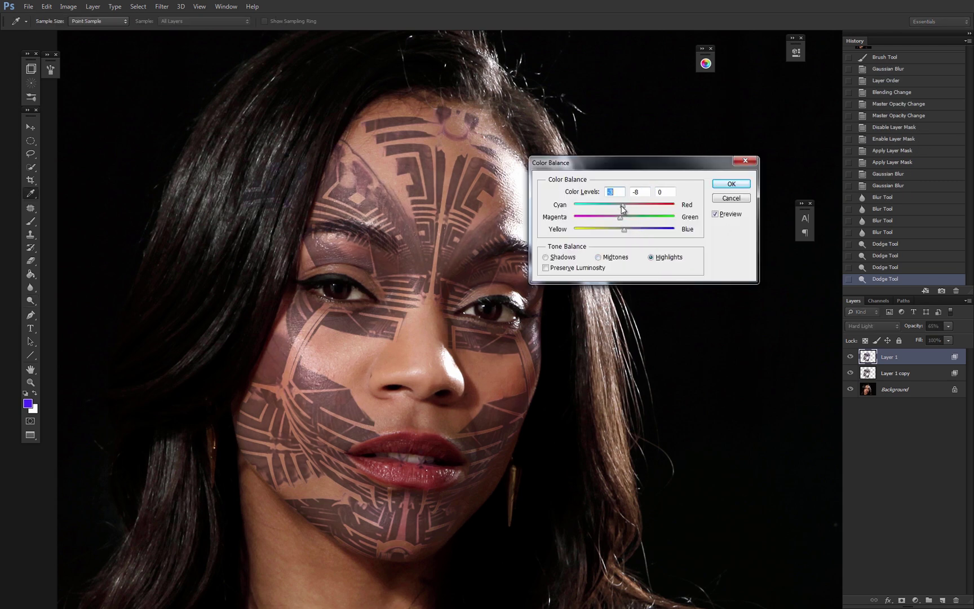
key("Return")
- Fade the Color Balance adjustment just applied to Layer 1
left_click(46, 6)
left_click(68, 51)
key("Return")
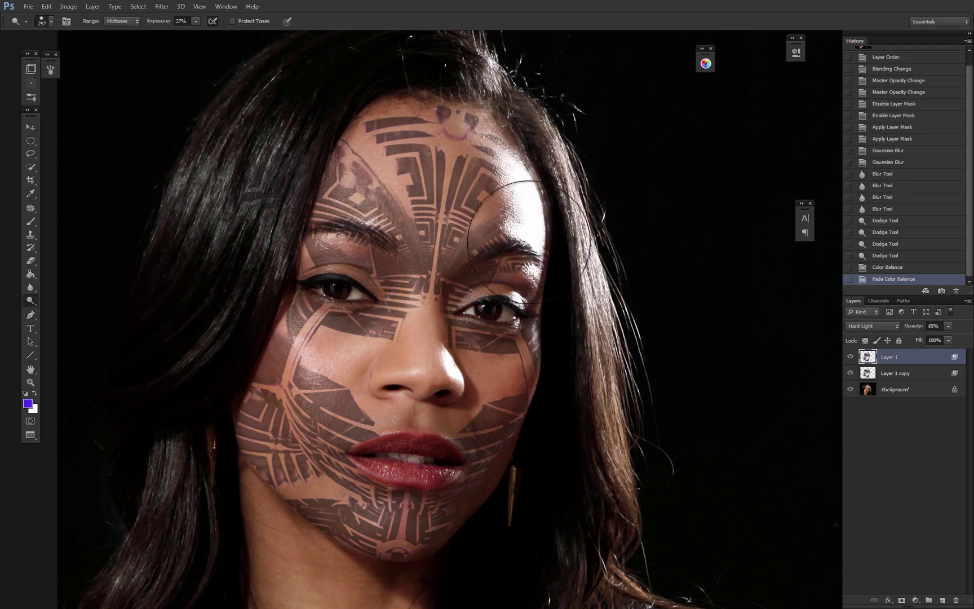
- Group Layer 1 and Layer 1 copy, and add a layer mask to the group
left_click_drag(454, 338, 495, 313)
left_click(895, 373, "shift")
key("ctrl+g")
left_click(898, 579)
left_click(902, 354)
left_click(902, 599)
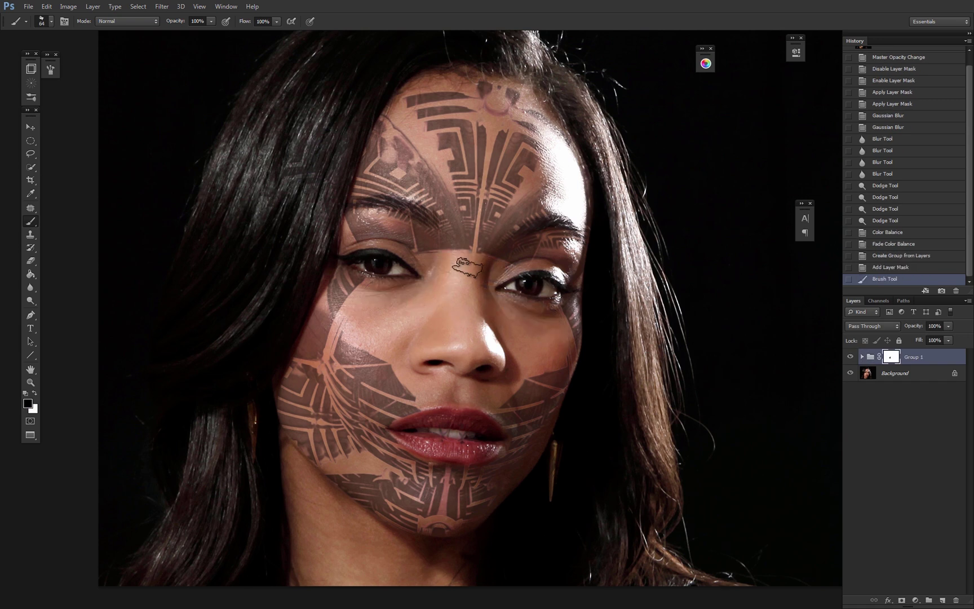
- Brush black on the group's mask beneath the eye to remove the remaining pattern, and check the whole portrait
key("ctrl+minus")
left_click(509, 290)
key("ctrl+minus")
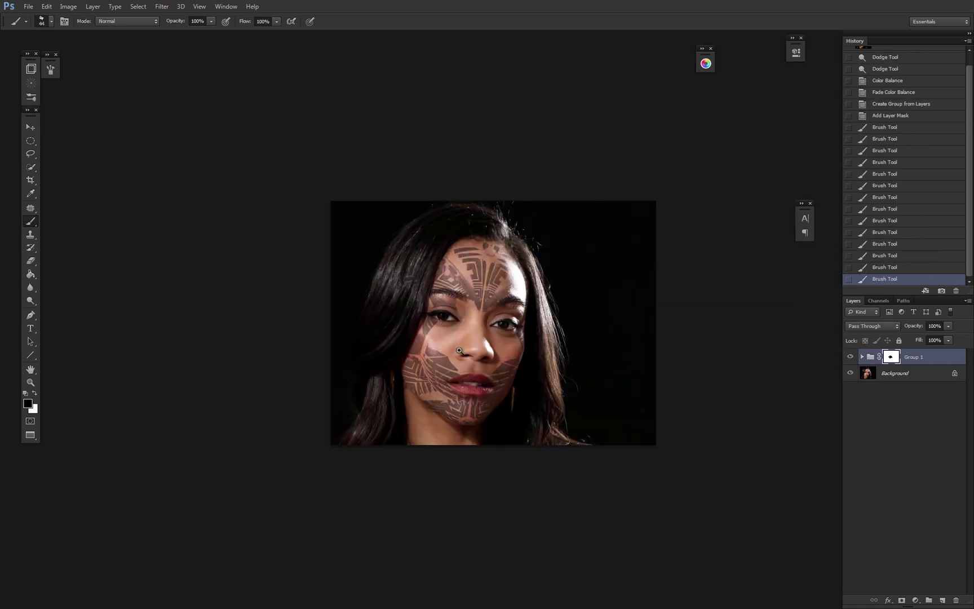